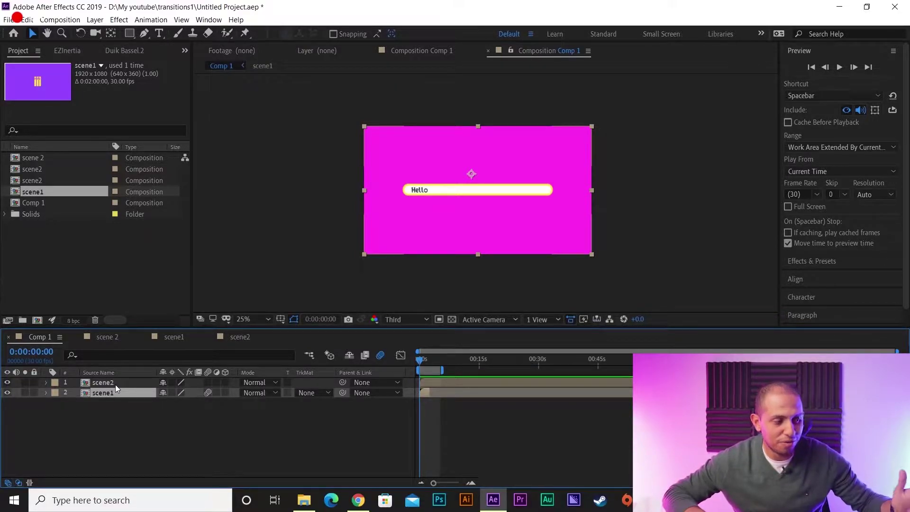
Step: Preview the two nested scenes by opening the scene1 composition, returning to Comp 1 and toggling the visibility of the scene2 layer
double_click(109, 394)
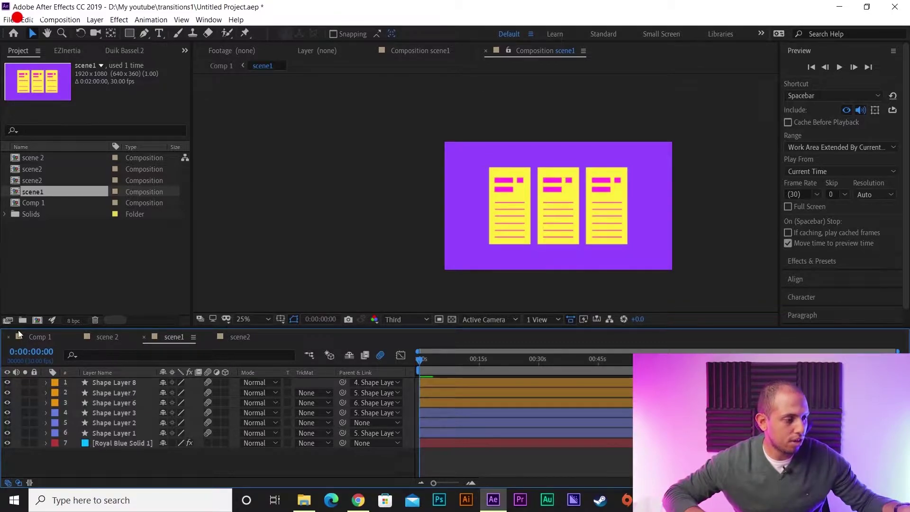
click(31, 336)
click(103, 384)
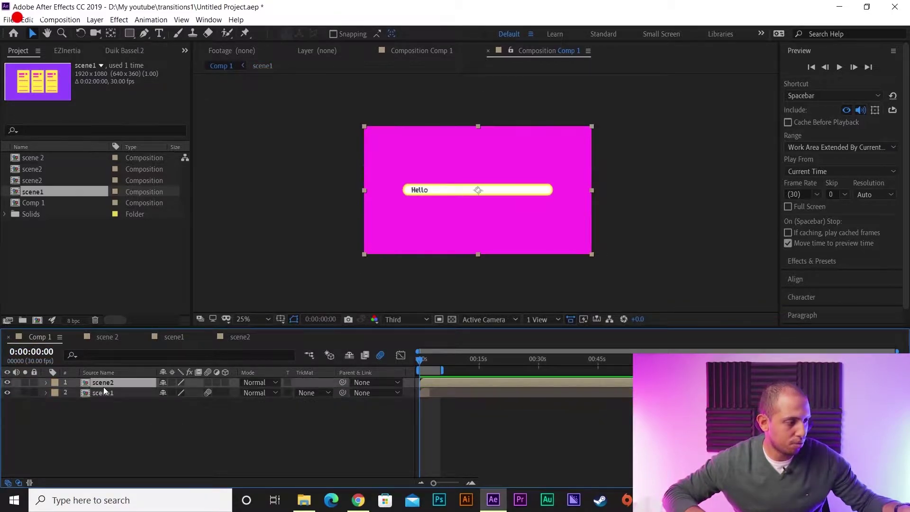
click(7, 383)
click(8, 383)
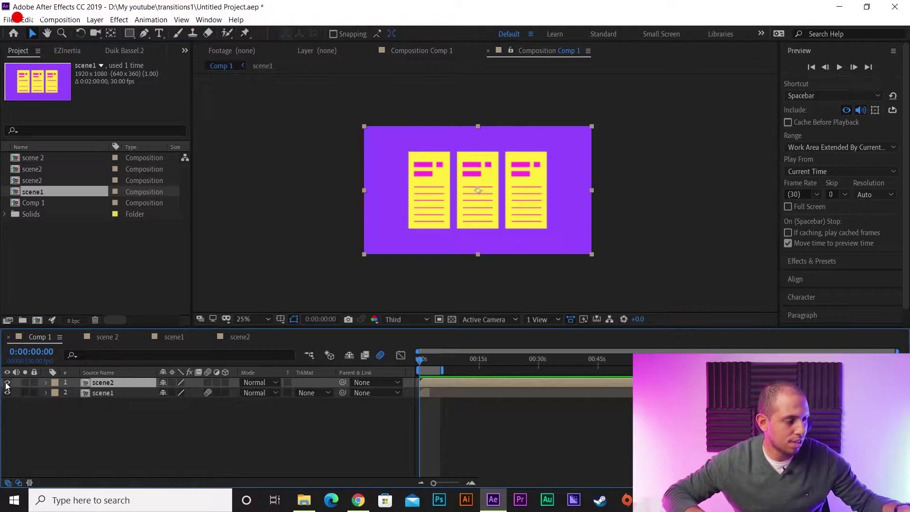
click(76, 413)
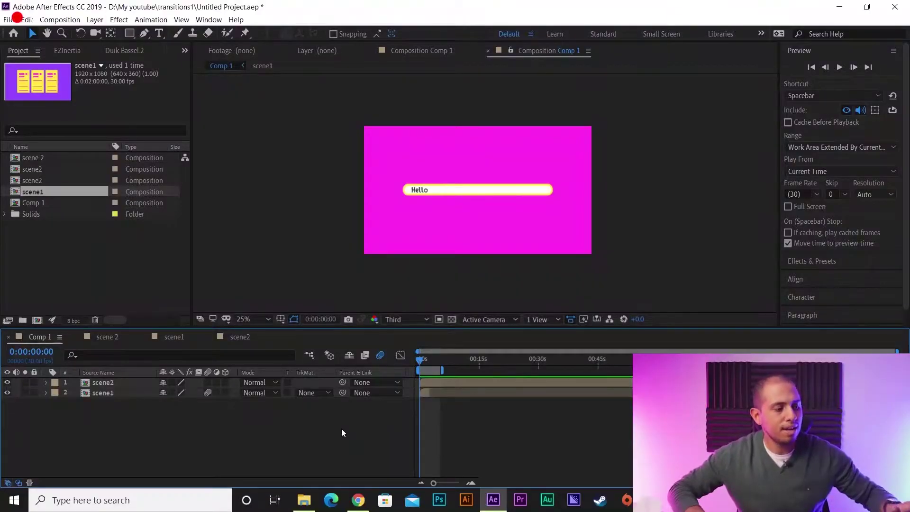
Step: Open the scene1 composition and set the parent of Shape Layer 8 and Shape Layer 7 to None
double_click(105, 394)
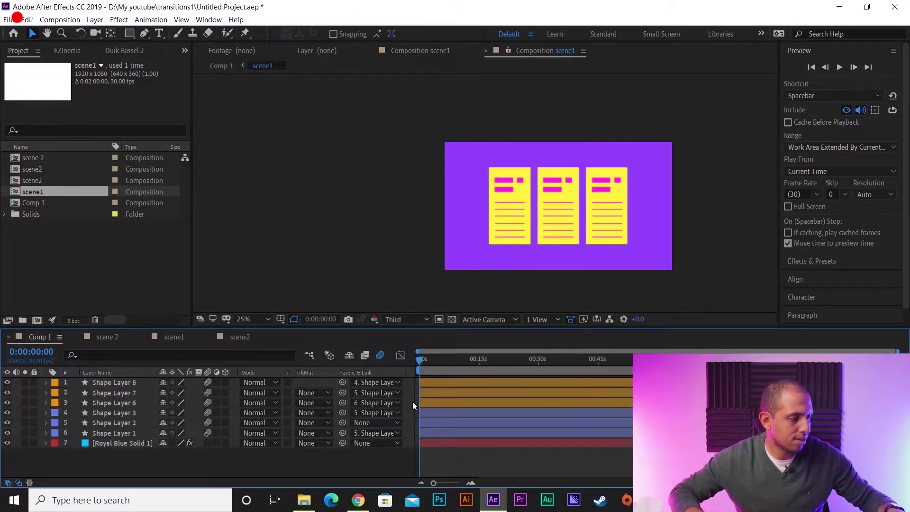
click(544, 223)
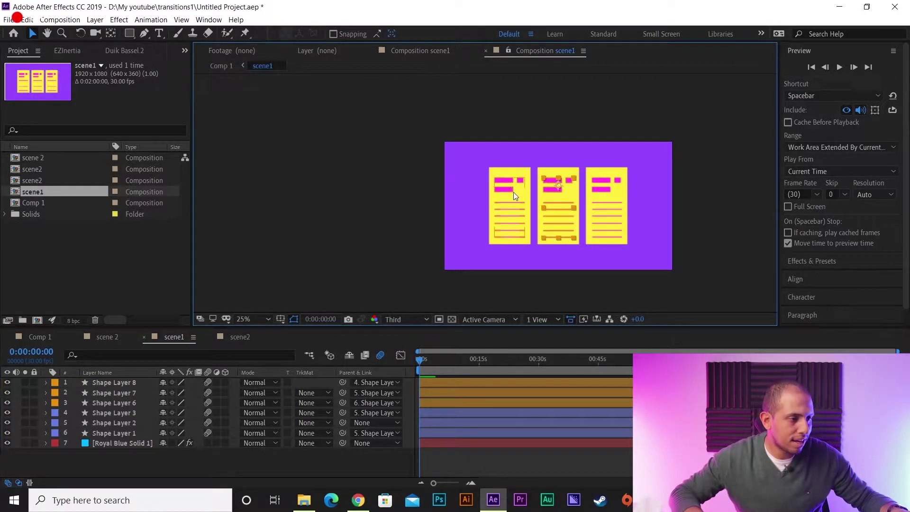
click(509, 463)
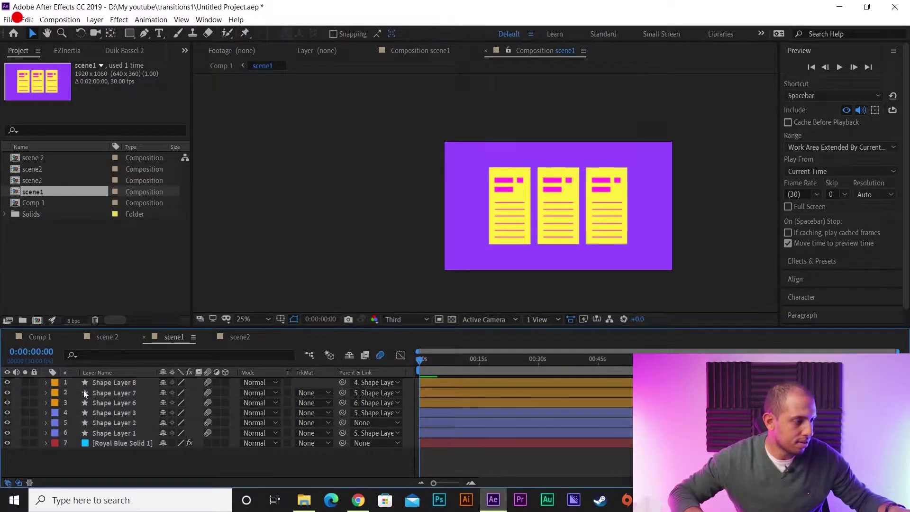
click(383, 382)
click(385, 386)
click(384, 394)
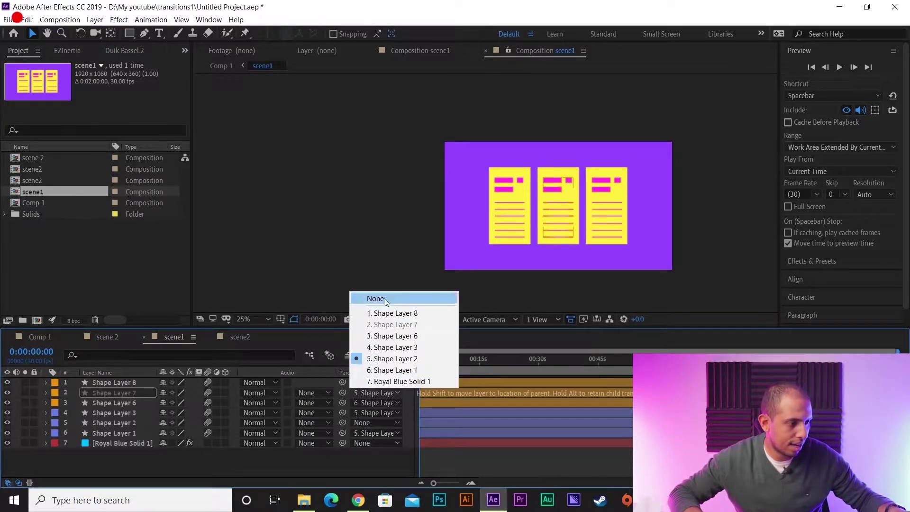
click(384, 297)
Step: Set the parent of Shape Layer 6, Shape Layer 3 and Shape Layer 1 to None
click(382, 403)
click(393, 308)
click(392, 413)
click(390, 317)
click(386, 433)
click(375, 339)
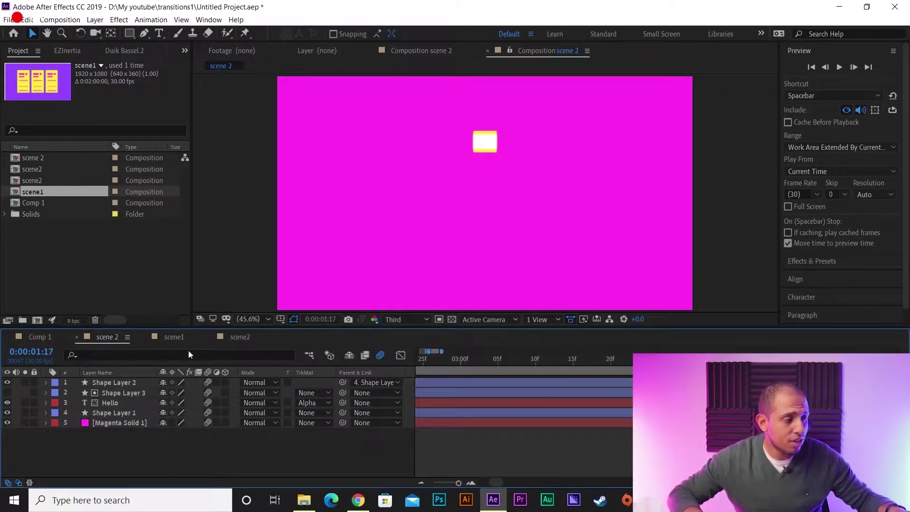
Step: In the scene 2 composition, set Shape Layer 2's parent to None, and return to the scene1 composition
click(387, 383)
click(375, 394)
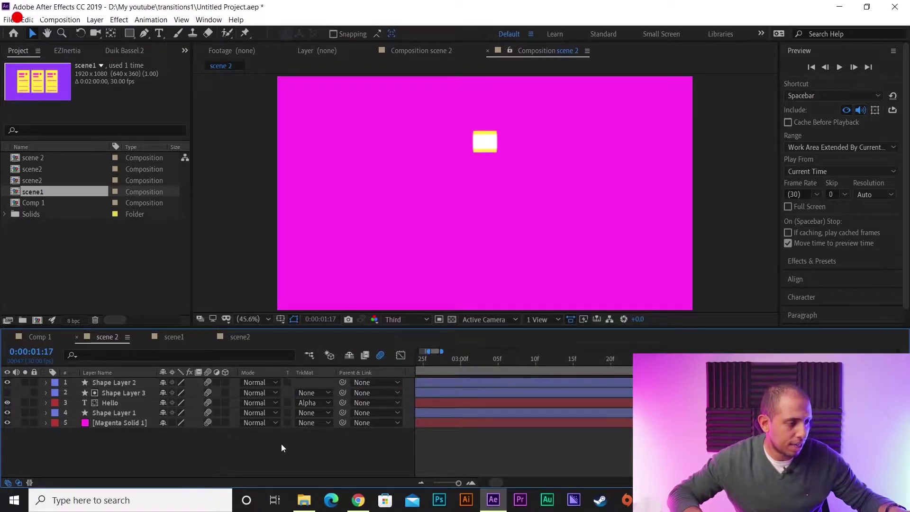
click(173, 337)
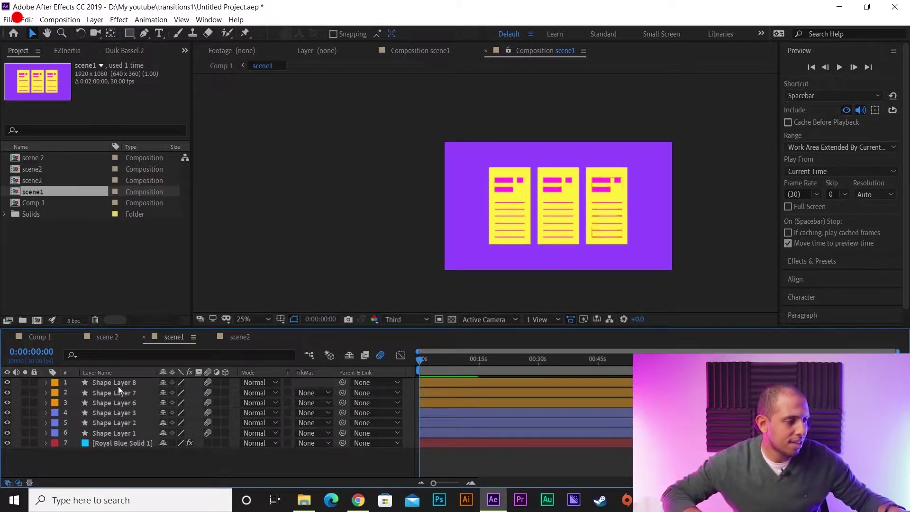
Step: Examine which card or text shape each scene1 layer holds by selecting the layers and toggling their visibility
click(118, 385)
click(113, 393)
click(109, 400)
click(8, 402)
click(7, 402)
click(7, 392)
click(8, 392)
click(76, 412)
click(98, 433)
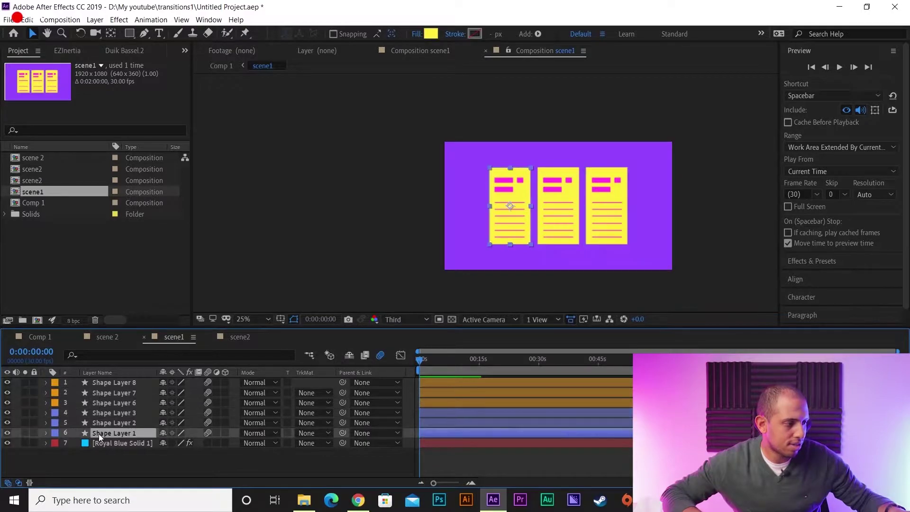
click(98, 422)
click(8, 422)
click(7, 423)
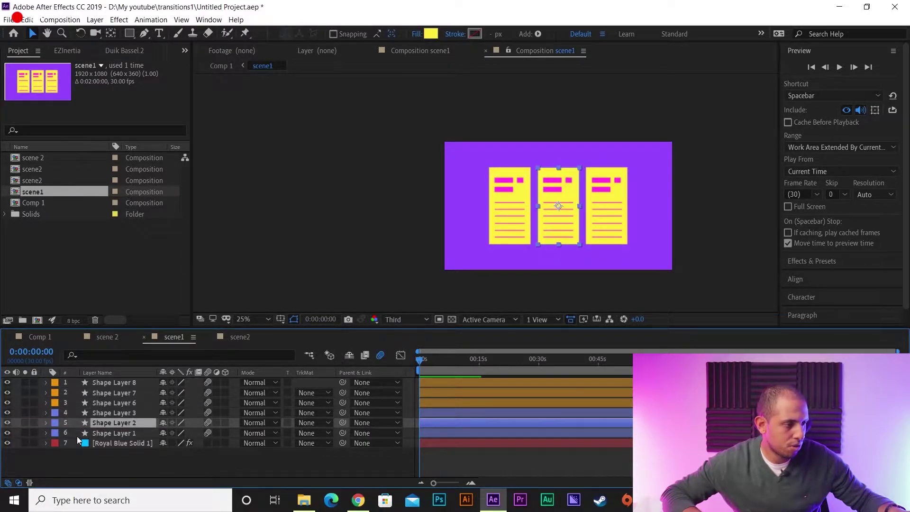
click(103, 442)
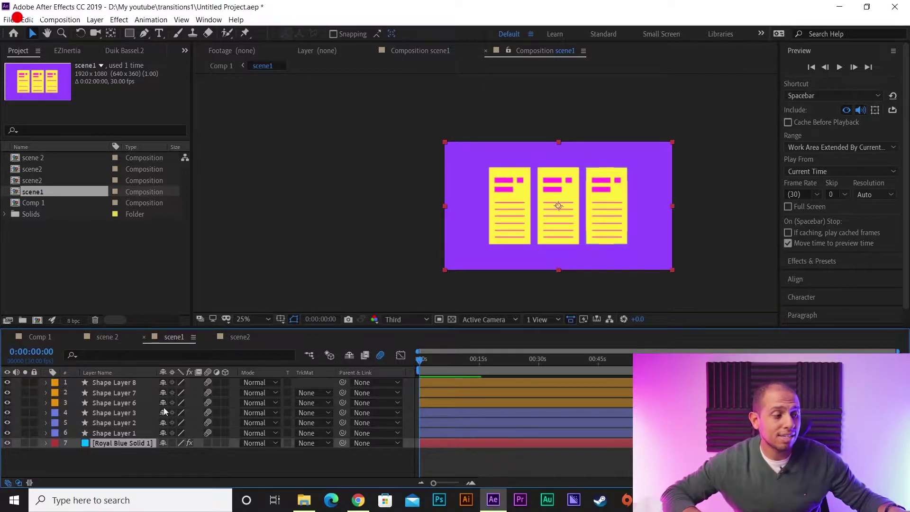
Step: Parent Shape Layer 8, the text lines of the third card, to the card background Shape Layer 3
click(118, 385)
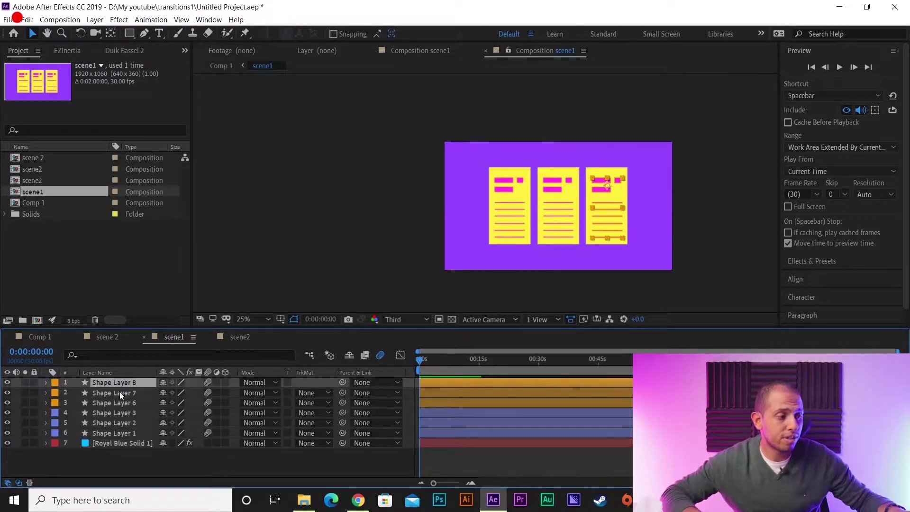
click(119, 395)
click(123, 383)
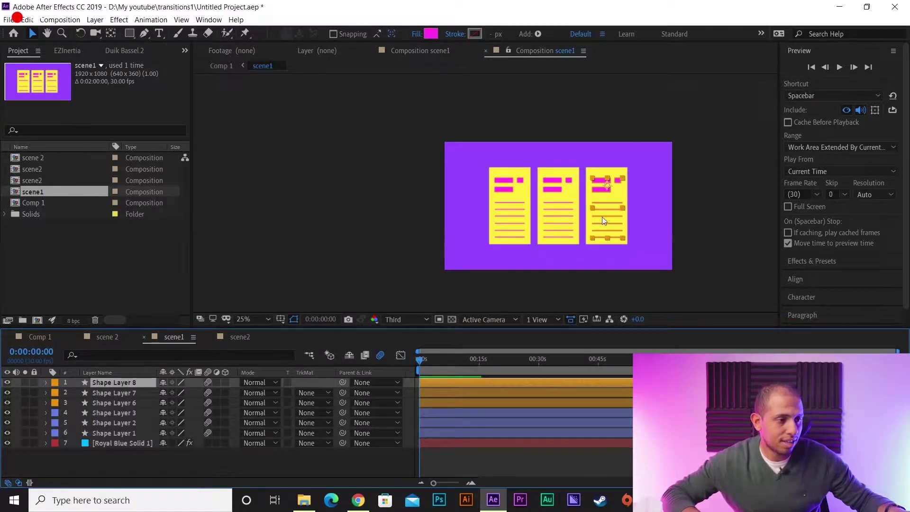
scroll(619, 212, up, 2)
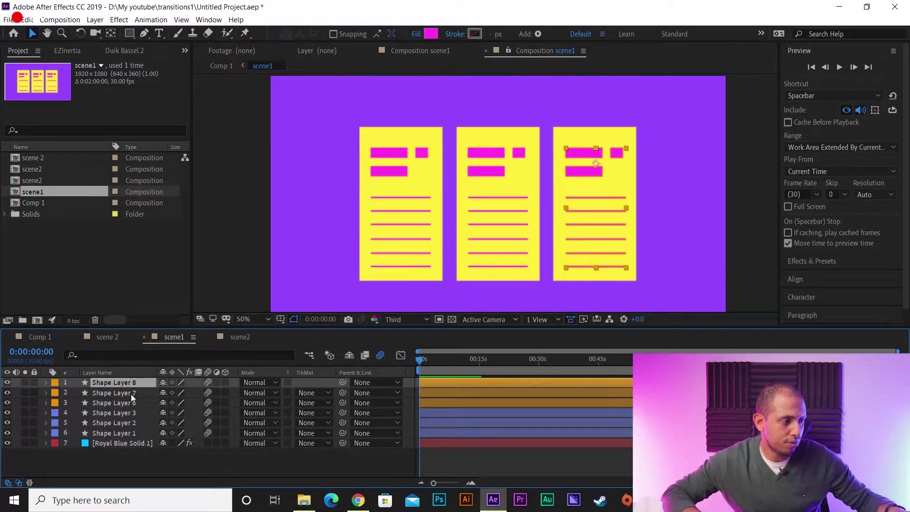
click(121, 411)
click(131, 381)
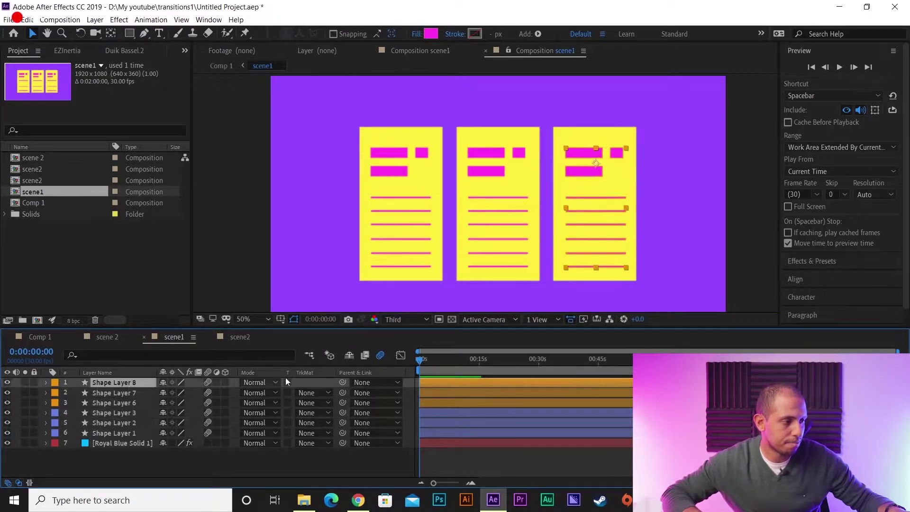
drag(342, 382, 101, 415)
click(114, 412)
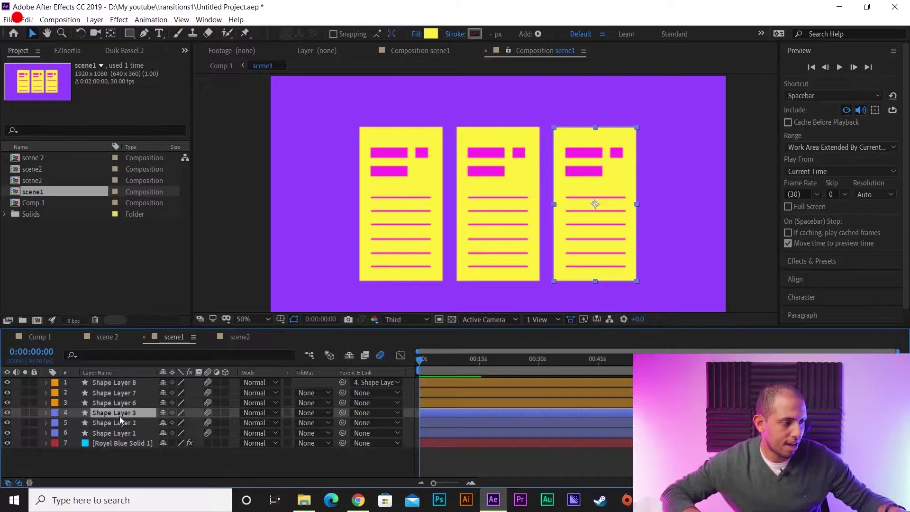
Step: Parent Shape Layer 7, the text lines of the middle card, to its background Shape Layer 2
click(129, 392)
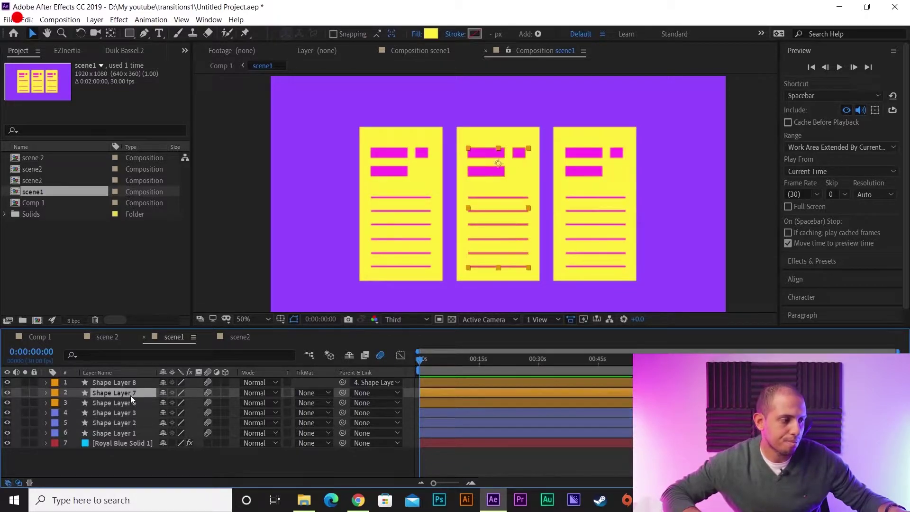
click(115, 425)
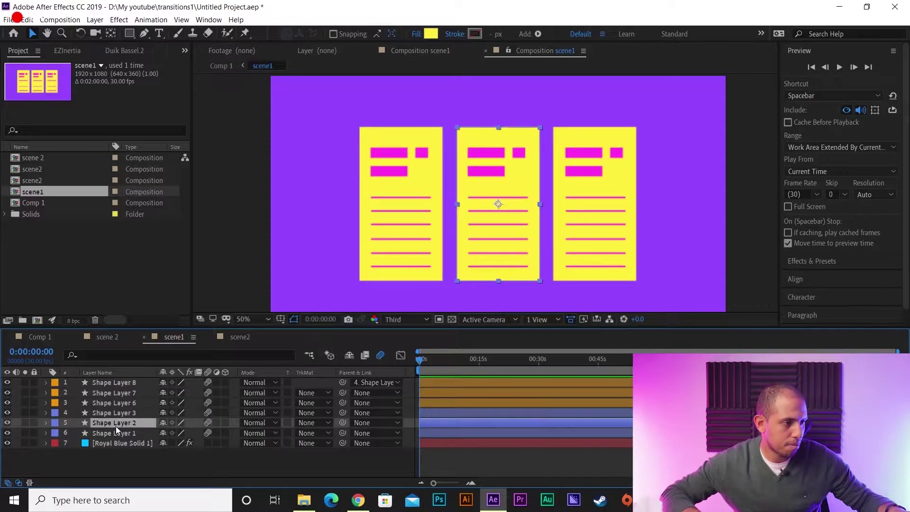
click(117, 393)
drag(342, 394, 116, 430)
Step: Parent Shape Layer 6, the text lines of the first card, to its background Shape Layer 1
click(120, 402)
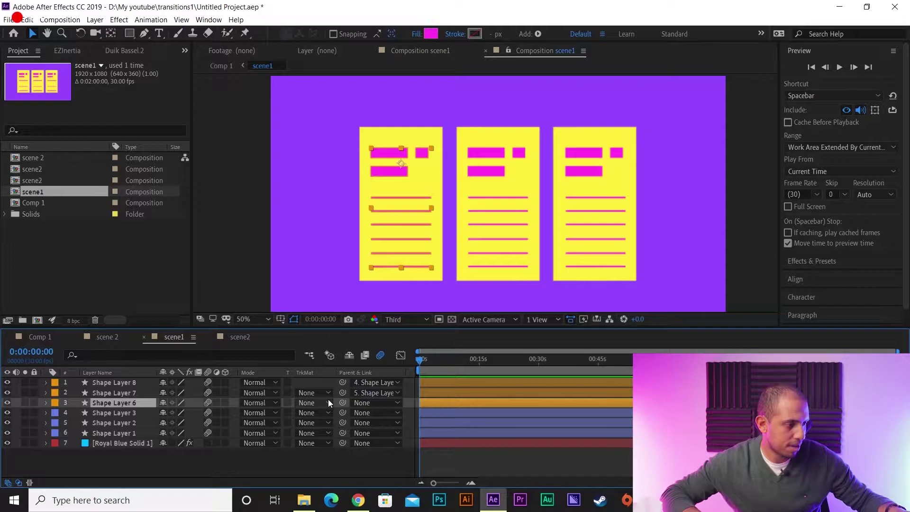
drag(342, 402, 140, 431)
click(141, 431)
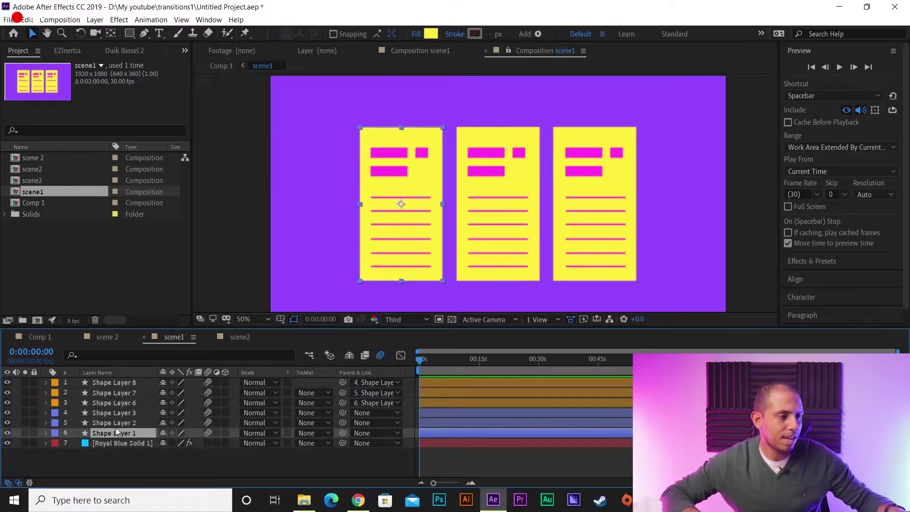
Step: Reveal the Position of Shape Layer 1 and Shape Layer 2, and set Shape Layer 1's X position to 960
click(124, 423)
click(120, 432)
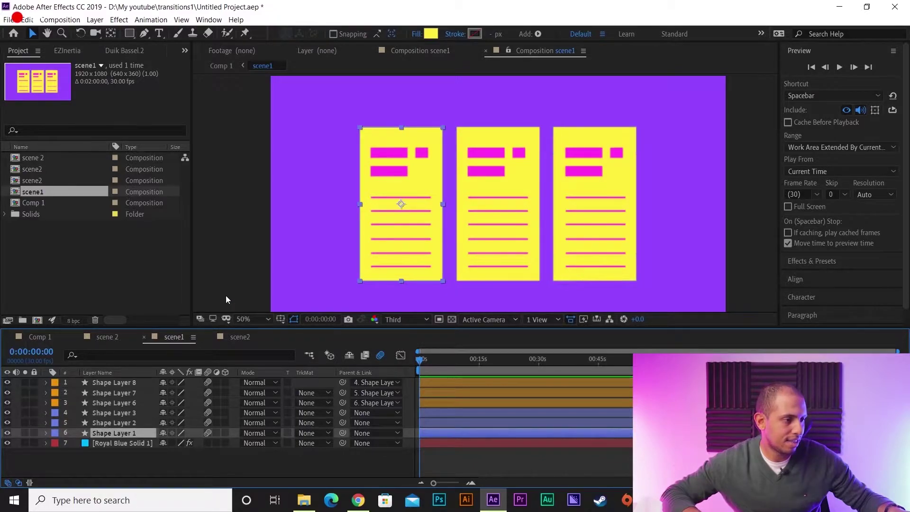
key(p)
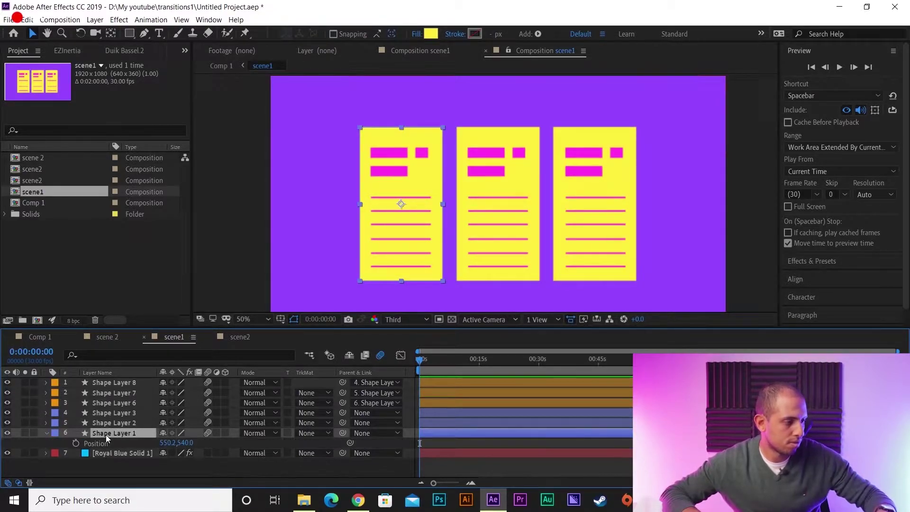
click(109, 423)
key(p)
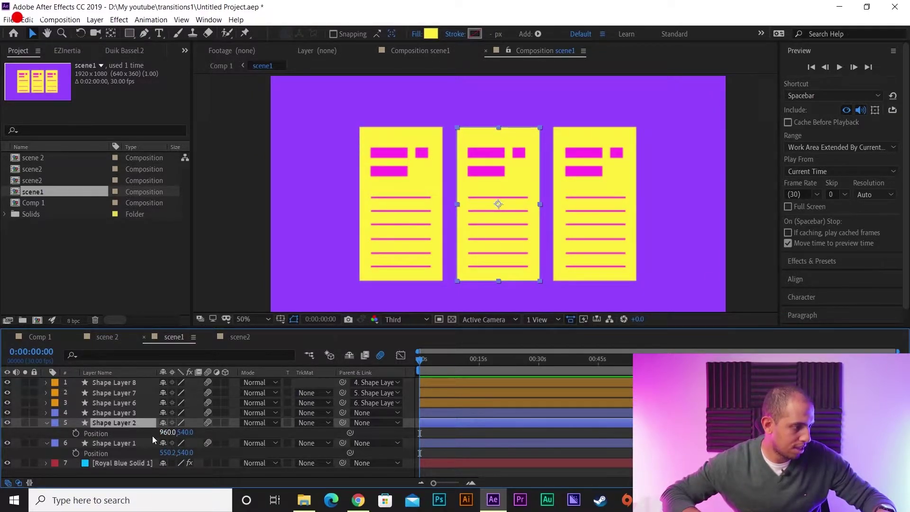
click(169, 453)
text(960)
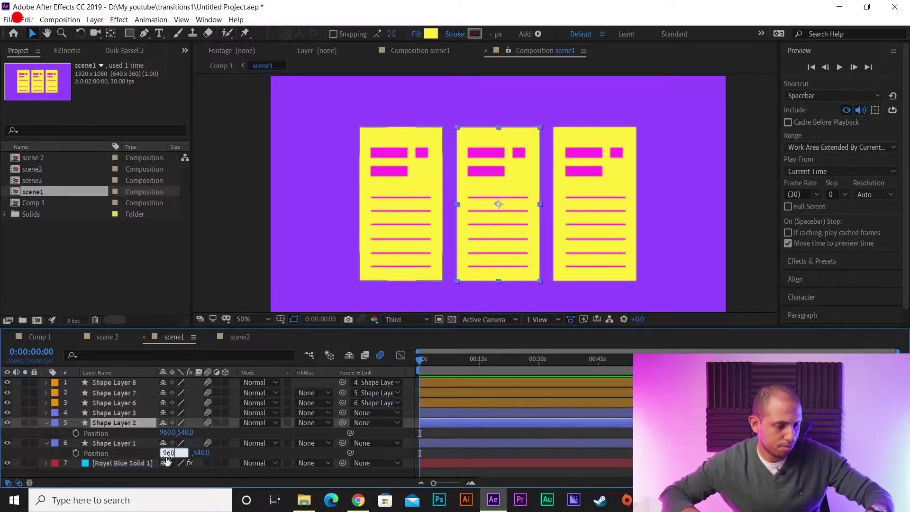
key(Return)
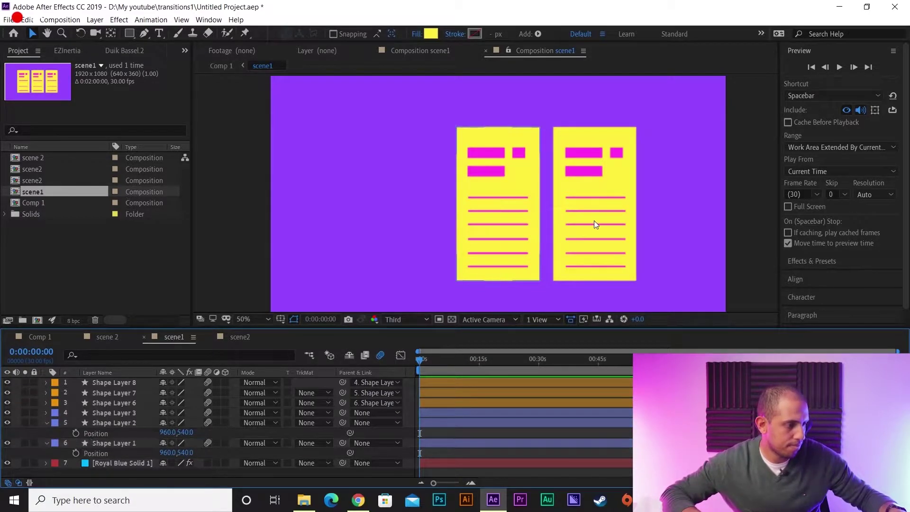
Step: Reveal Shape Layer 3's Position and set its X value to 960 to stack it on the middle card
click(116, 412)
key(p)
click(166, 422)
text(960)
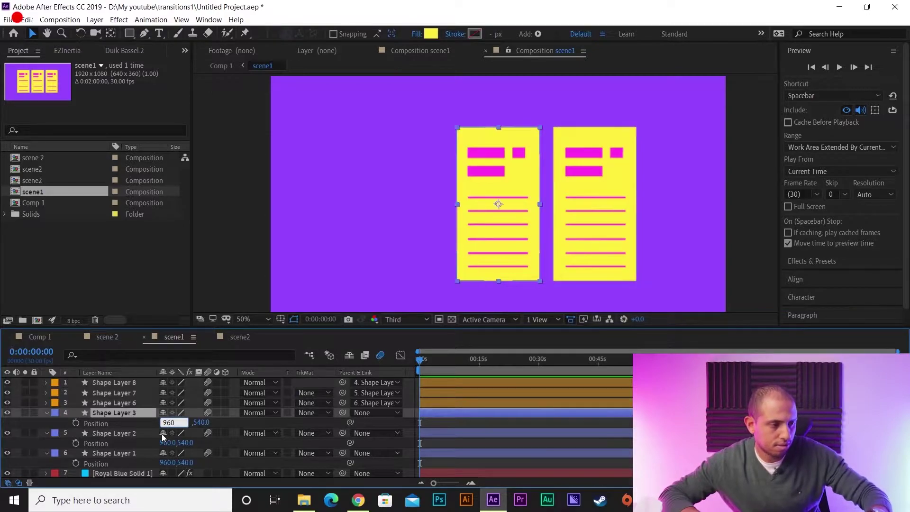
key(Return)
key(F2)
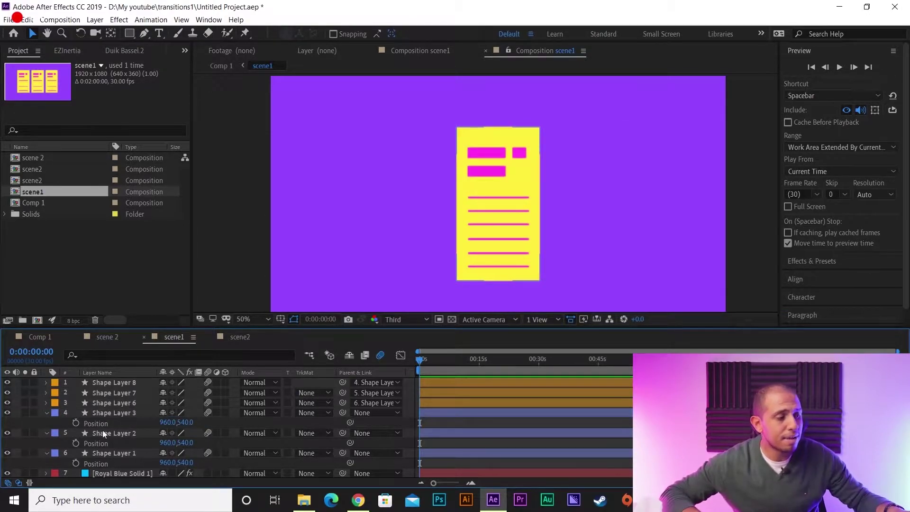
Step: Parent Shape Layer 3 and Shape Layer 1 to Shape Layer 2 so the middle card controls the other two
click(115, 433)
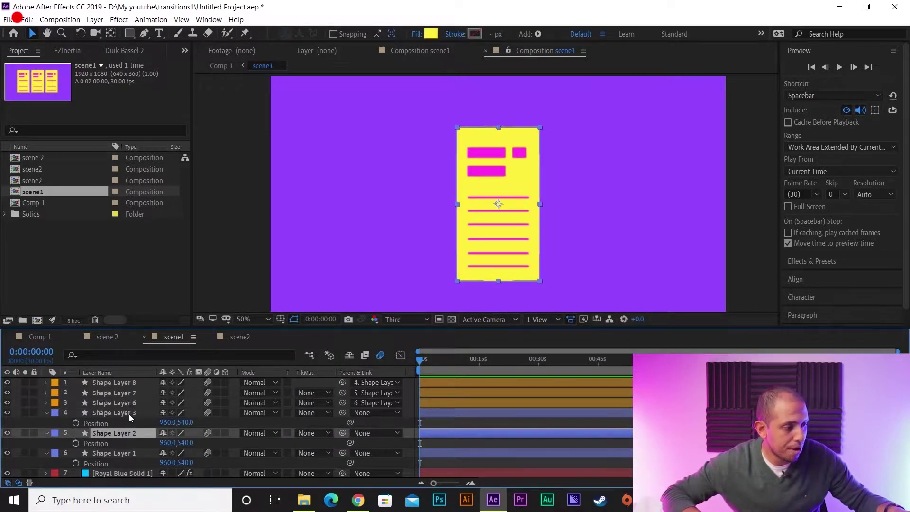
click(129, 413)
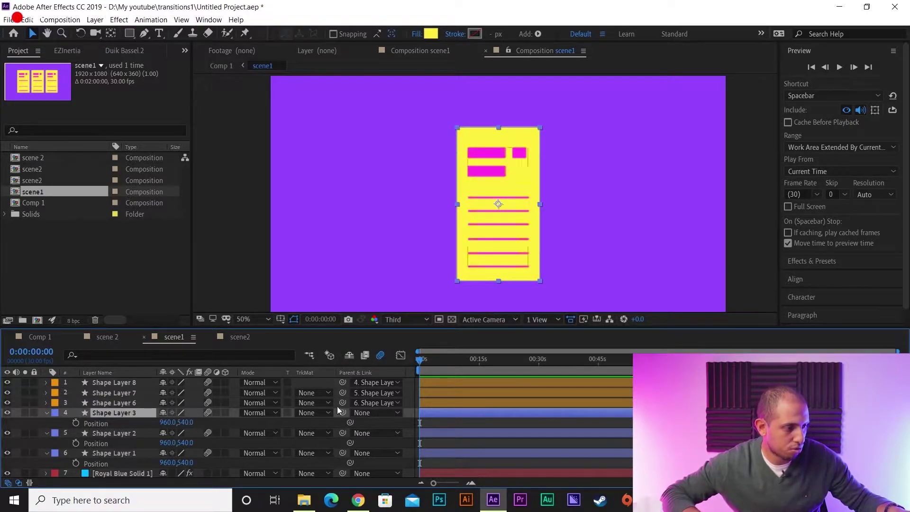
drag(343, 412, 140, 432)
click(151, 454)
drag(343, 455, 149, 434)
click(149, 433)
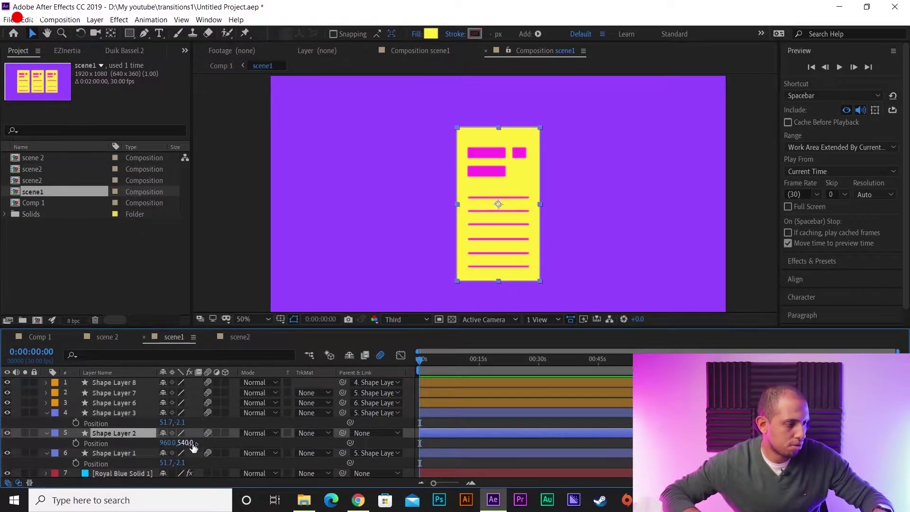
Step: Try scrubbing Shape Layer 2's vertical position to test how the linked cards move together
drag(187, 442, 209, 436)
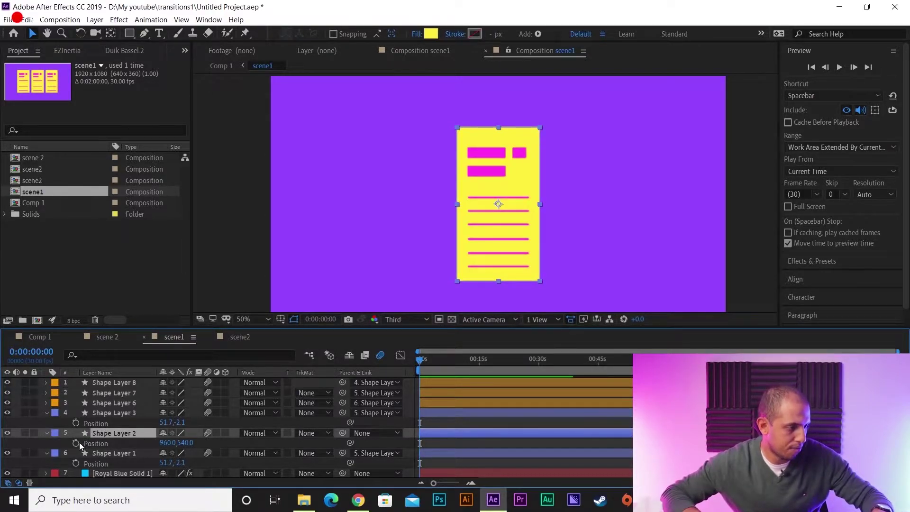
key(equal)
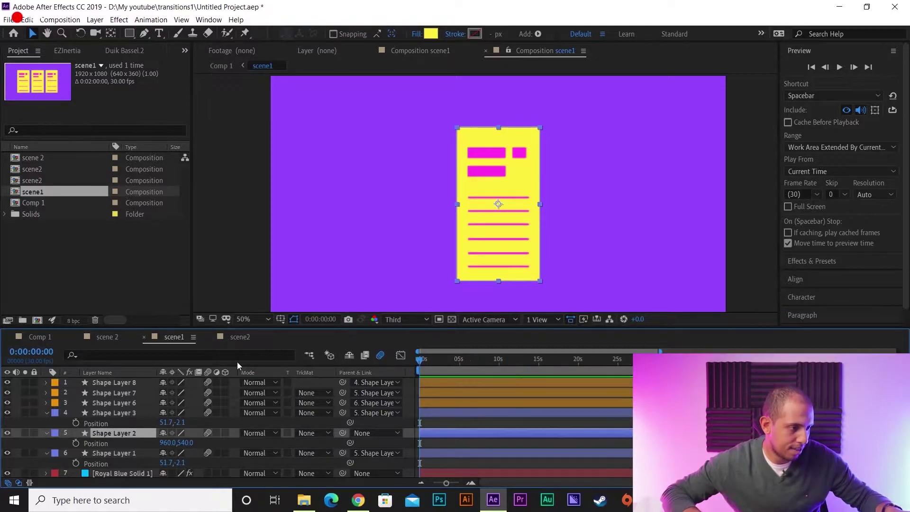
Step: Add a Position keyframe to Shape Layer 2 at frame 15 to hold its centred resting place
click(440, 357)
scroll(440, 357, up, 4)
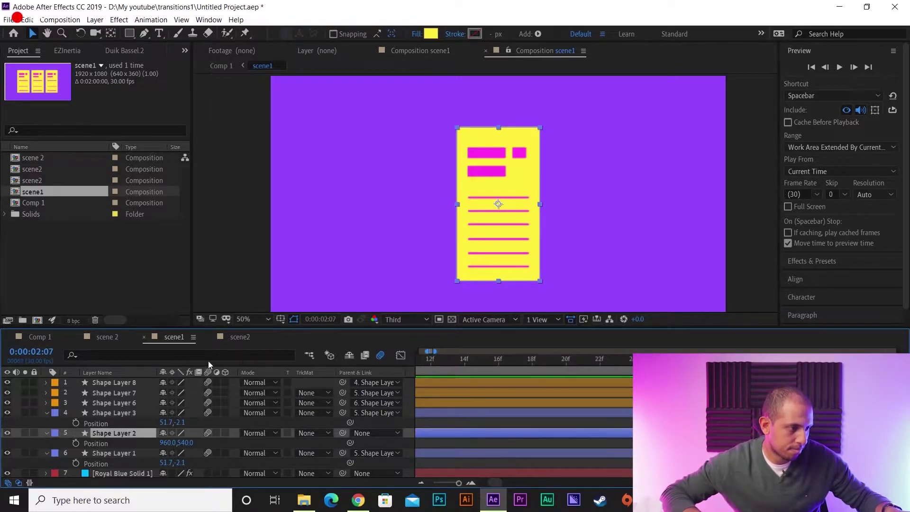
key(Home)
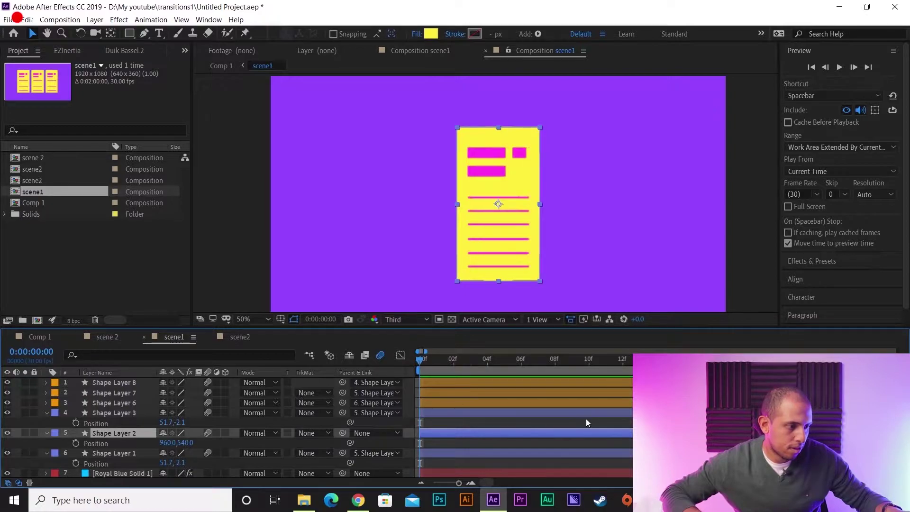
scroll(586, 419, down, 2)
drag(480, 363, 576, 356)
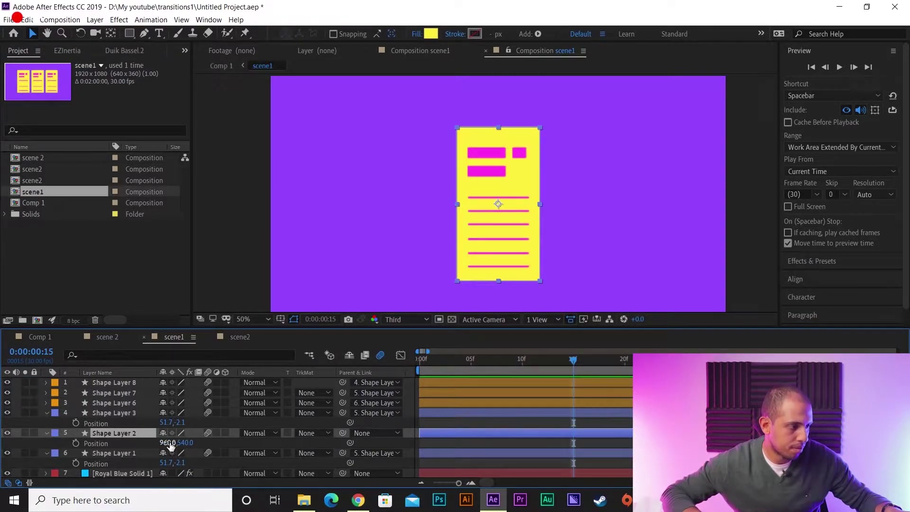
click(76, 442)
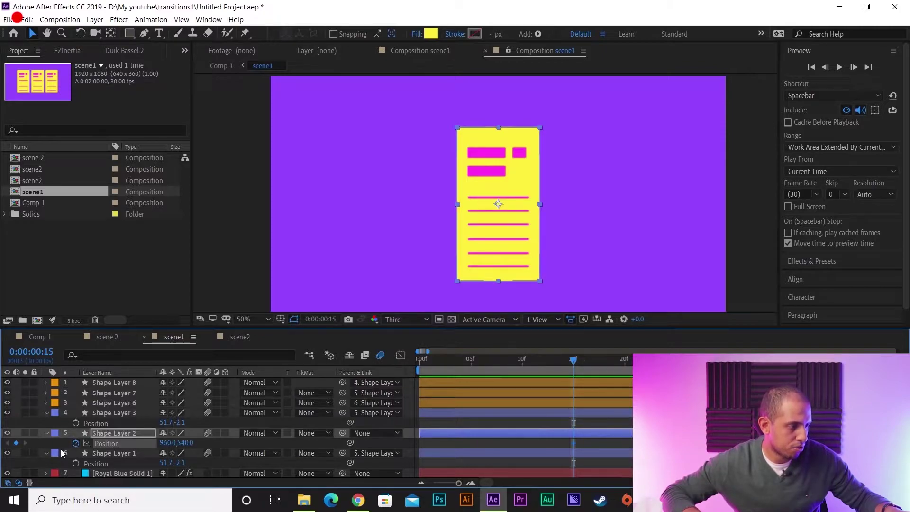
click(62, 446)
Step: At frame 11, raise Shape Layer 2 slightly by setting its Y position to 488
drag(560, 362, 535, 368)
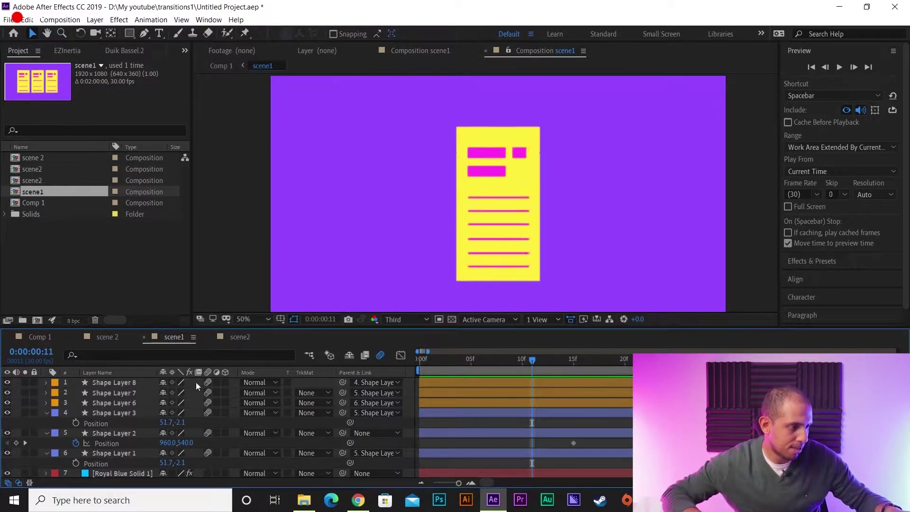
click(110, 422)
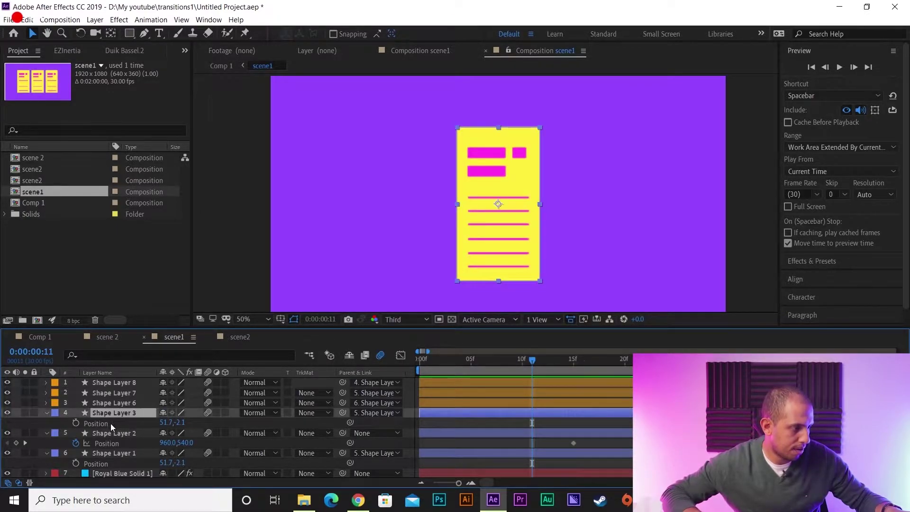
click(114, 433)
click(107, 443)
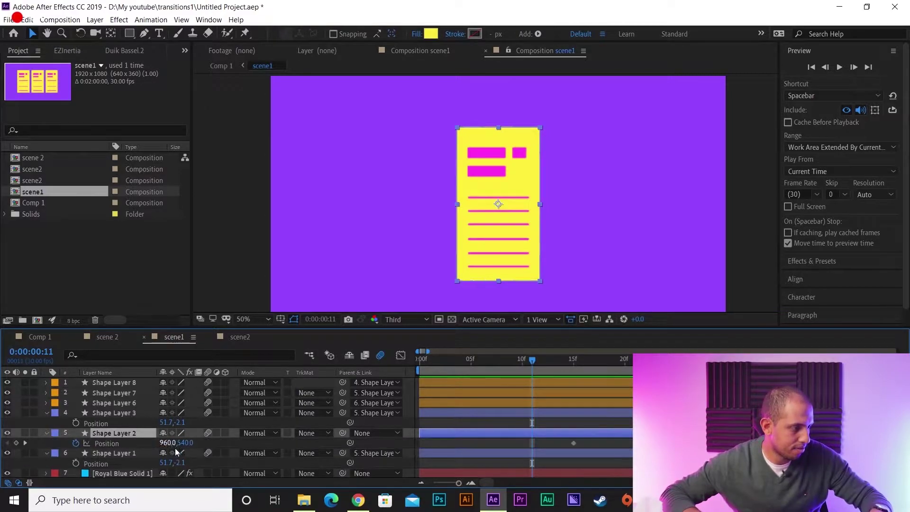
drag(186, 443, 153, 443)
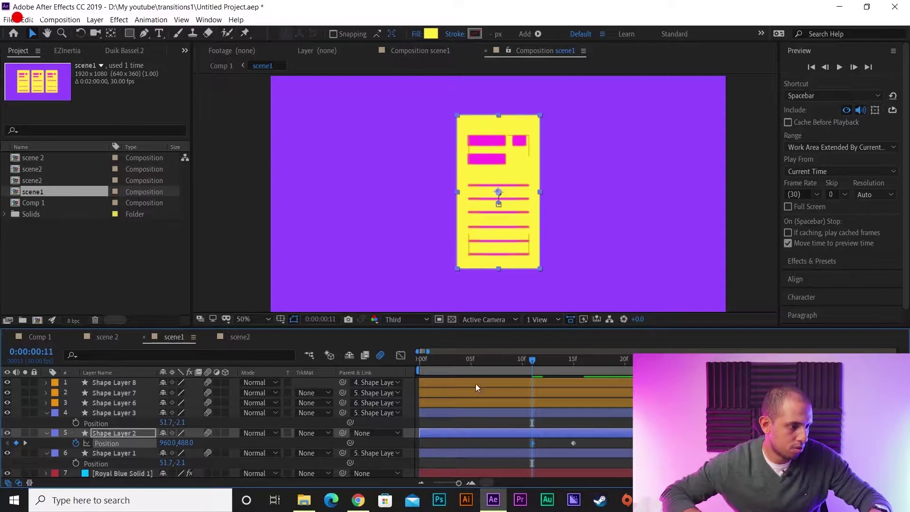
Step: At frame 0, set Shape Layer 2's Y position to 1551 and apply Easy Ease to all its Position keyframes
drag(502, 368, 384, 372)
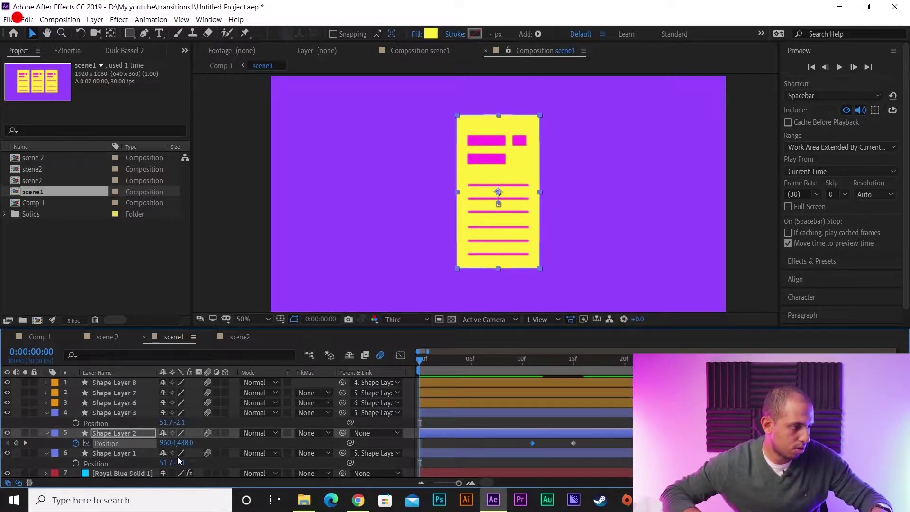
drag(184, 443, 237, 442)
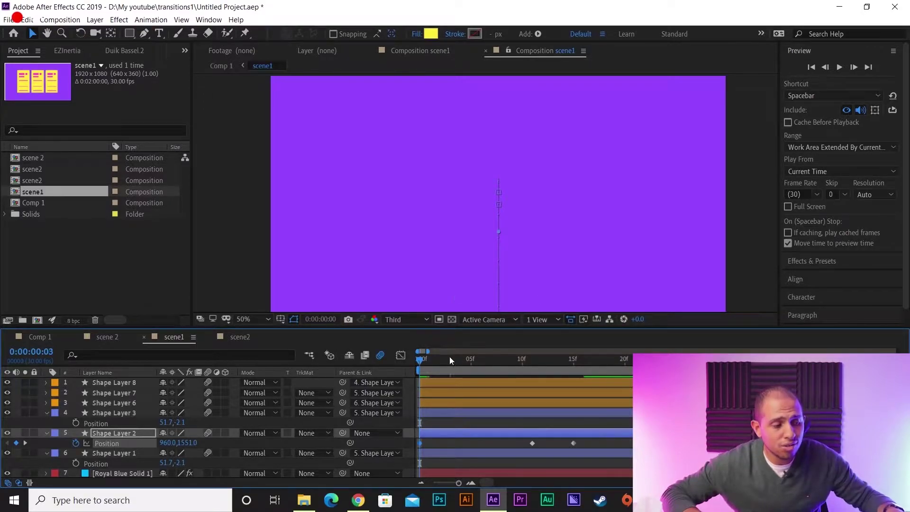
drag(599, 445, 340, 437)
key(F9)
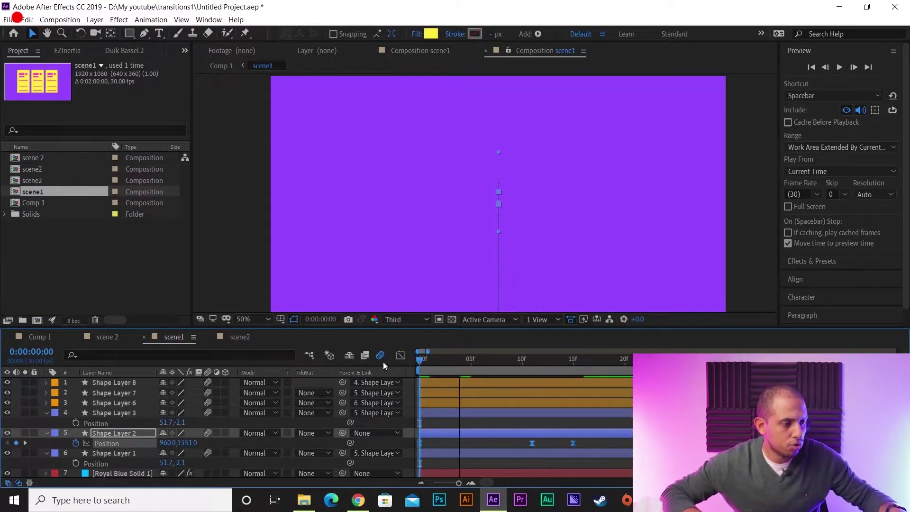
Step: Preview the card's entrance, raise its overshoot at frame 11 to a Y position of 430, and replay it
click(493, 446)
key(space)
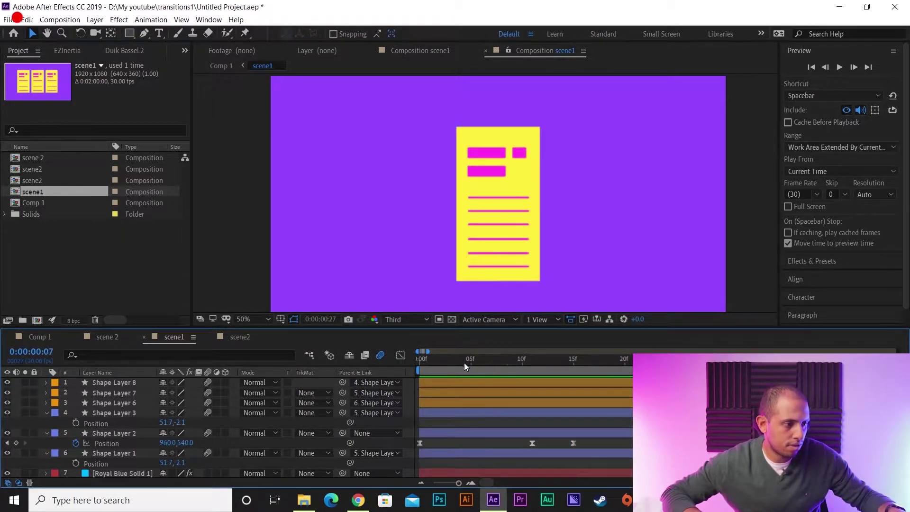
key(space)
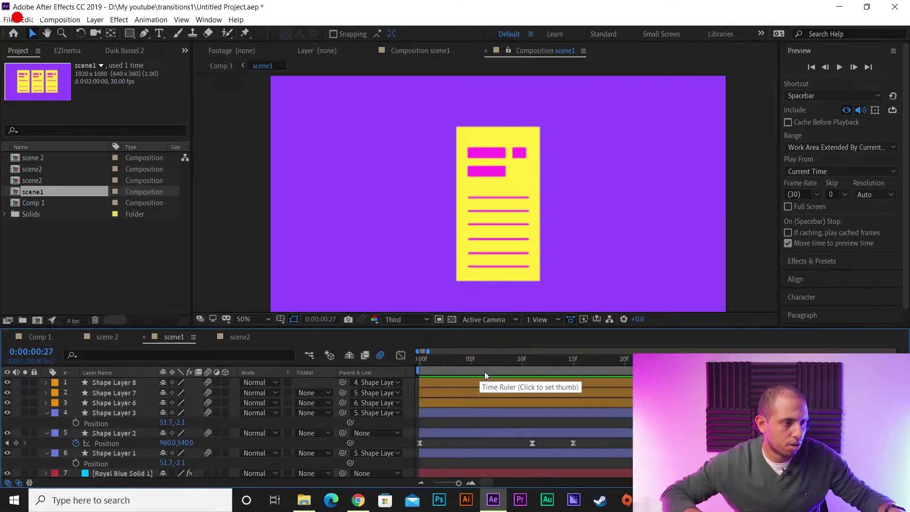
click(532, 359)
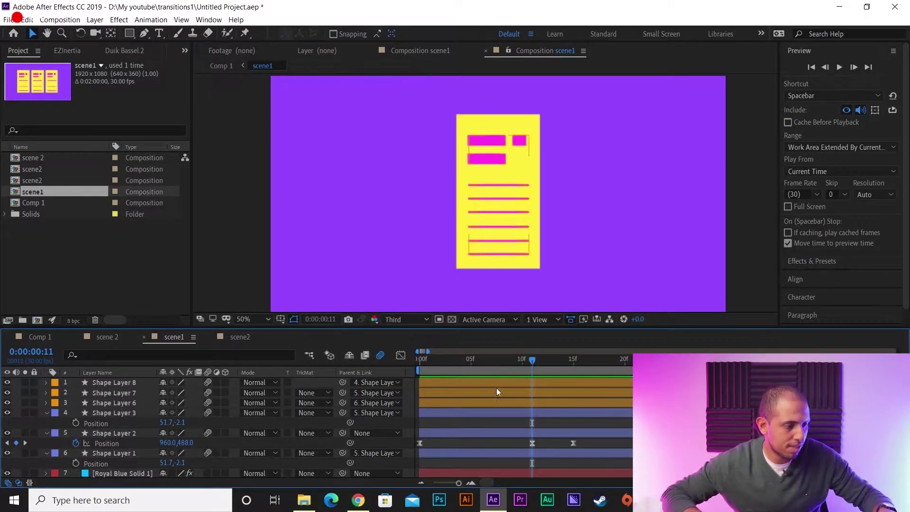
drag(186, 443, 145, 447)
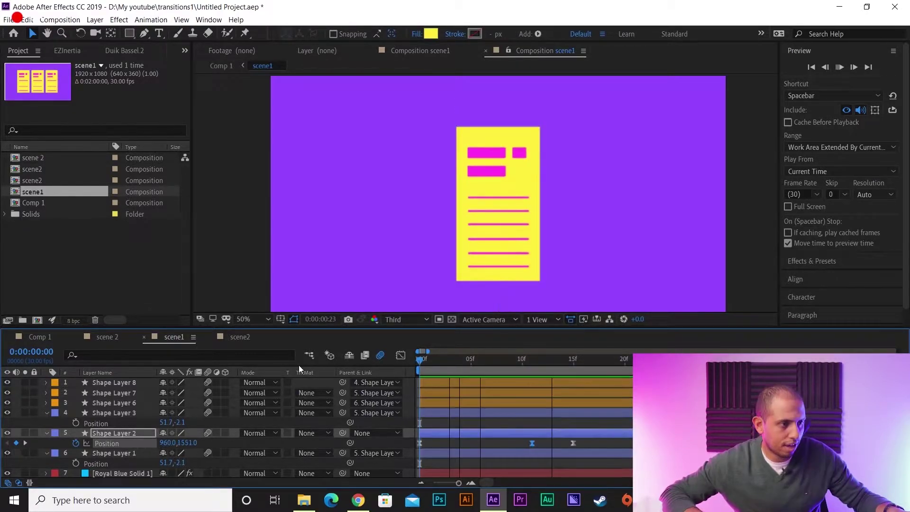
key(space)
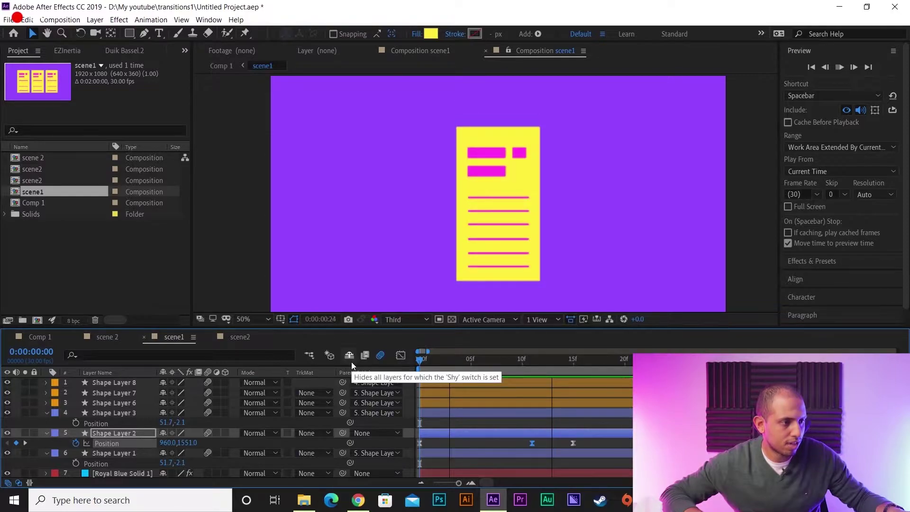
key(space)
click(598, 441)
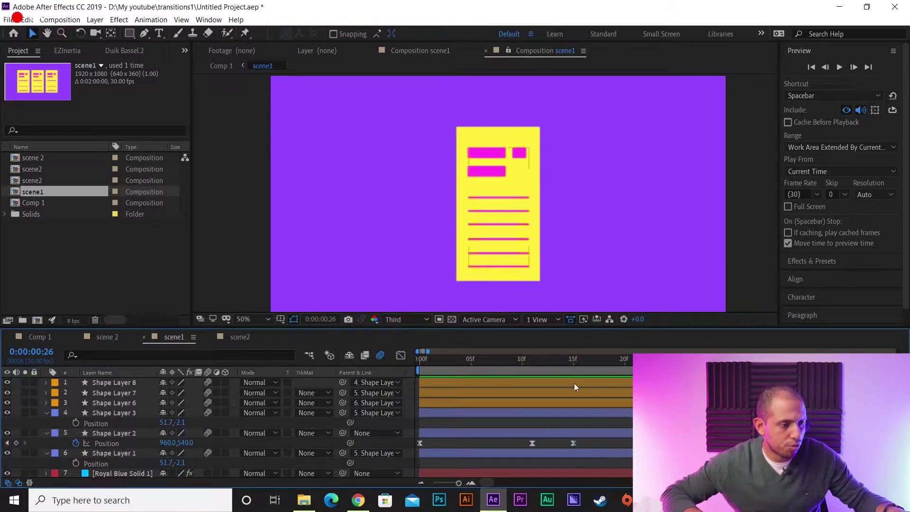
Step: Add a Scale keyframe of 25% to Shape Layer 2 at frame 0, showing its Position keyframes alongside
mouse_move(526, 356)
mouse_down()
mouse_move(531, 352)
mouse_move(521, 368)
mouse_move(420, 371)
mouse_up()
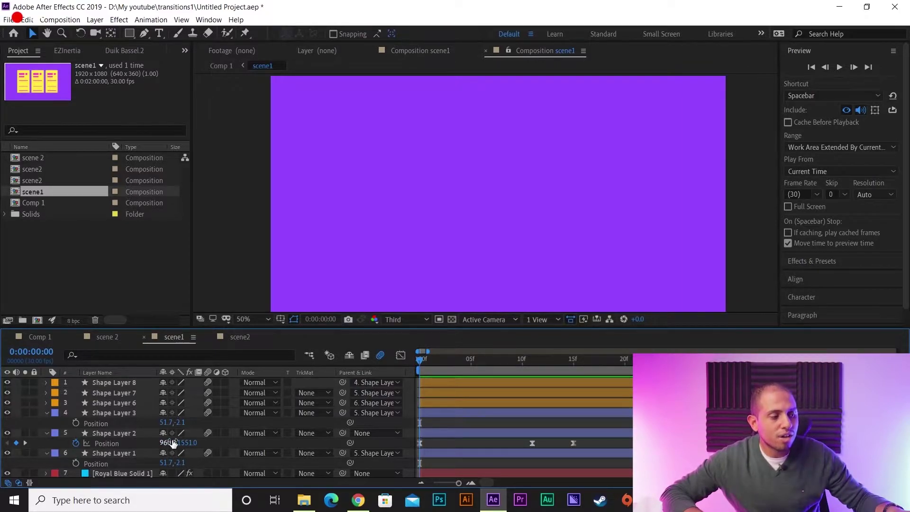
click(114, 430)
key(s)
click(76, 442)
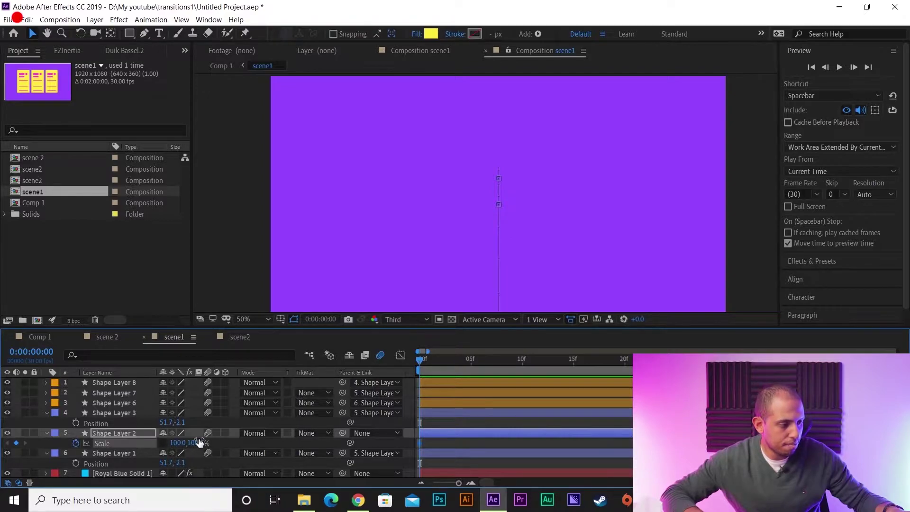
key(u)
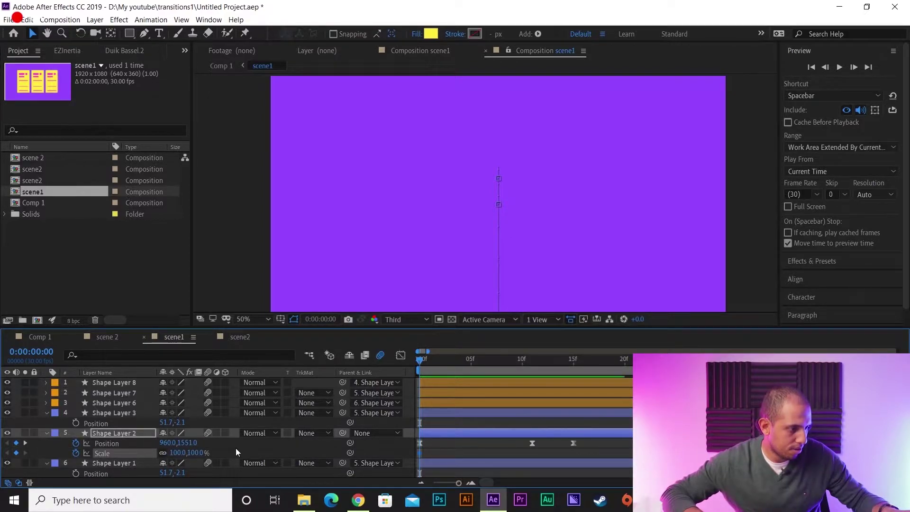
key(k)
key(j)
click(178, 453)
text(25)
key(Return)
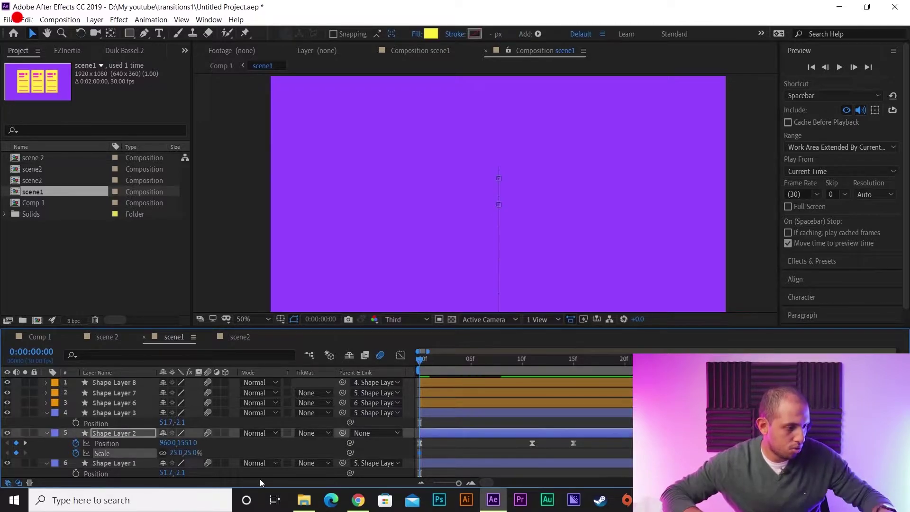
Step: Add a 100% Scale keyframe to Shape Layer 2 at frame 11 and move it to frame 15
key(k)
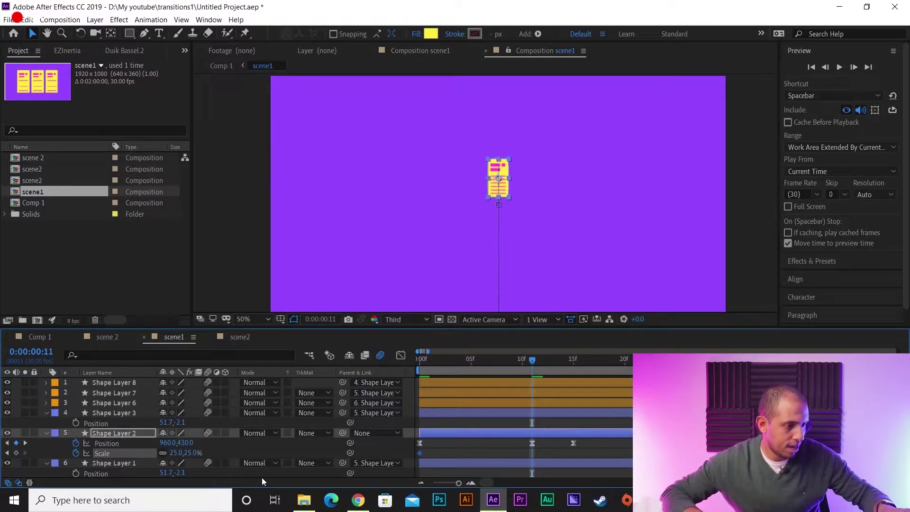
click(177, 453)
text(100)
key(Return)
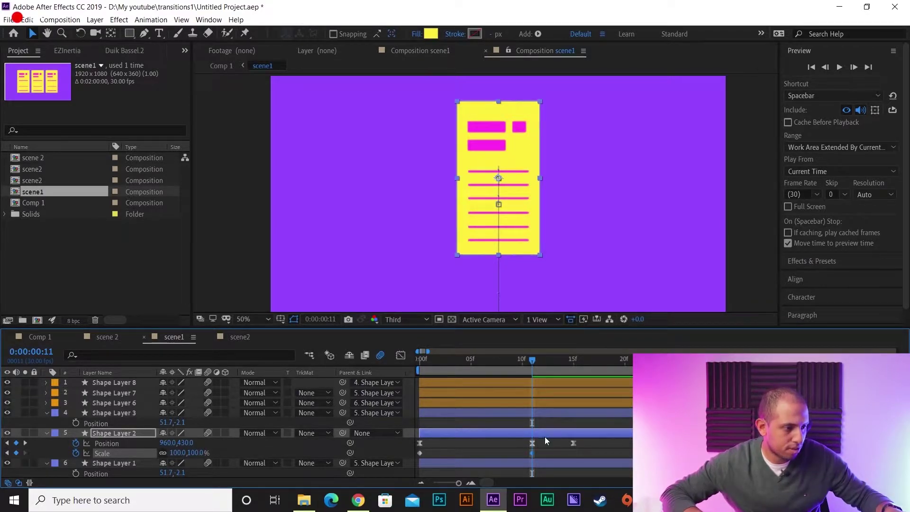
drag(531, 453, 430, 444)
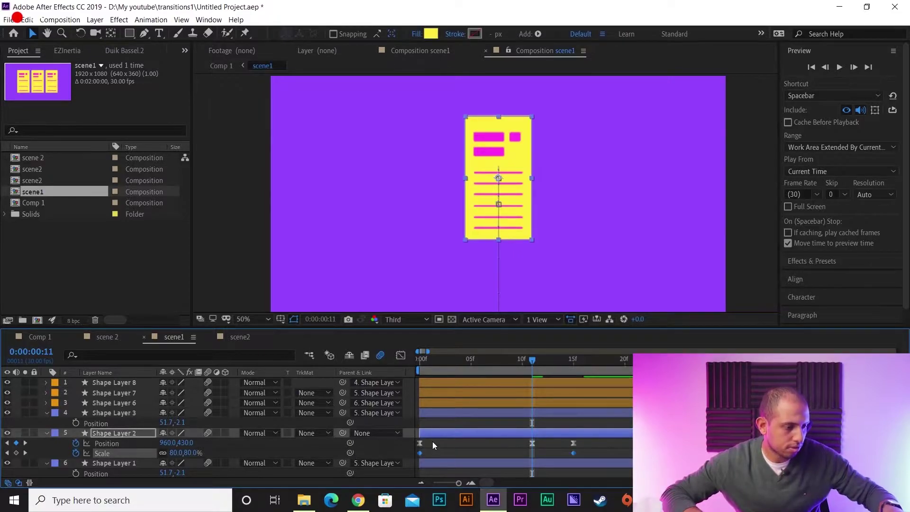
Step: Apply Easy Ease to Shape Layer 2's Scale keyframes and preview the animation from the start
key(F9)
key(Home)
key(space)
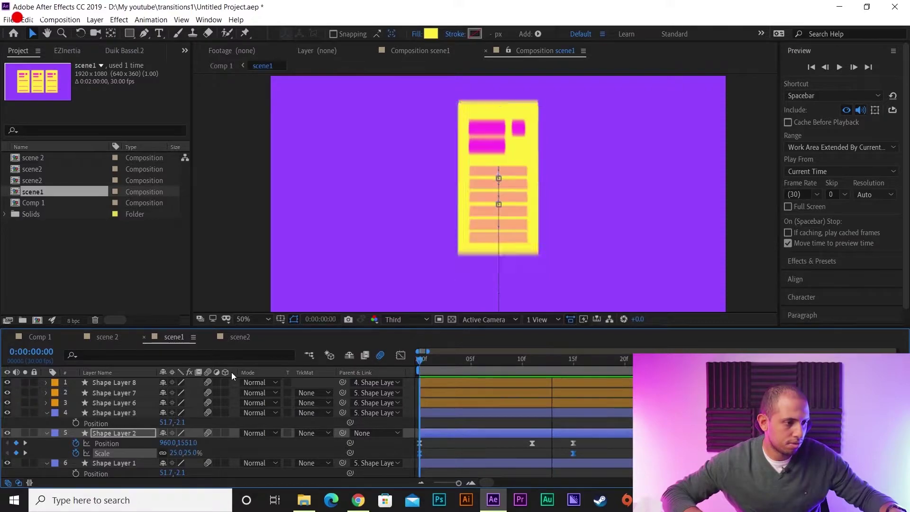
click(591, 437)
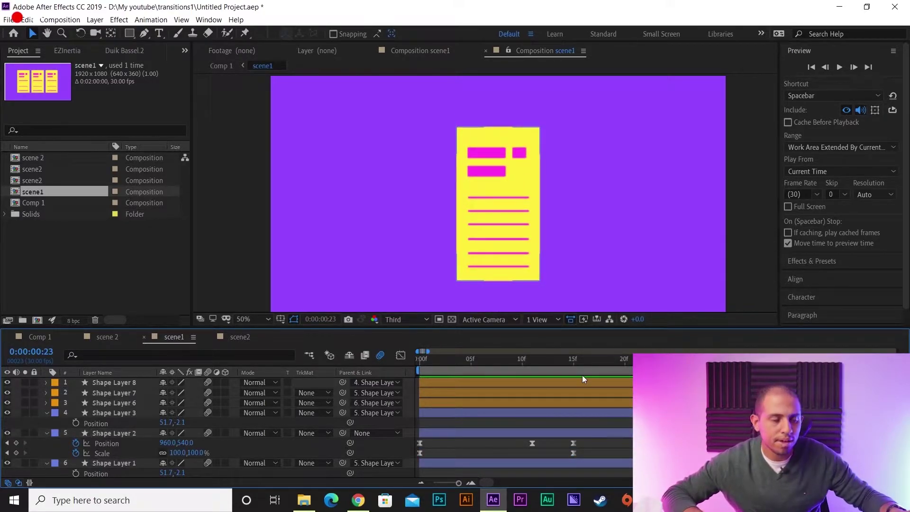
Step: At frame 11, unlink Shape Layer 2's Scale, narrow its horizontal scale to 54.8%, and preview the squash
drag(498, 361, 533, 352)
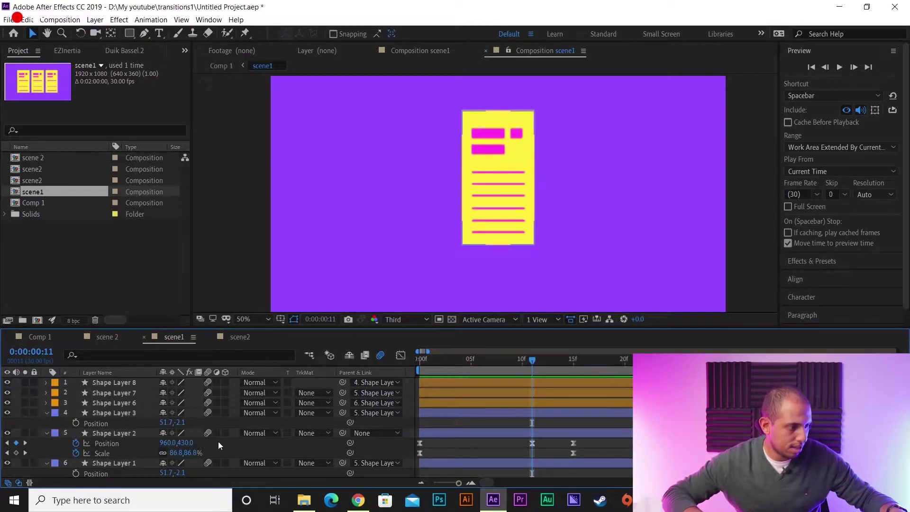
drag(177, 453, 162, 453)
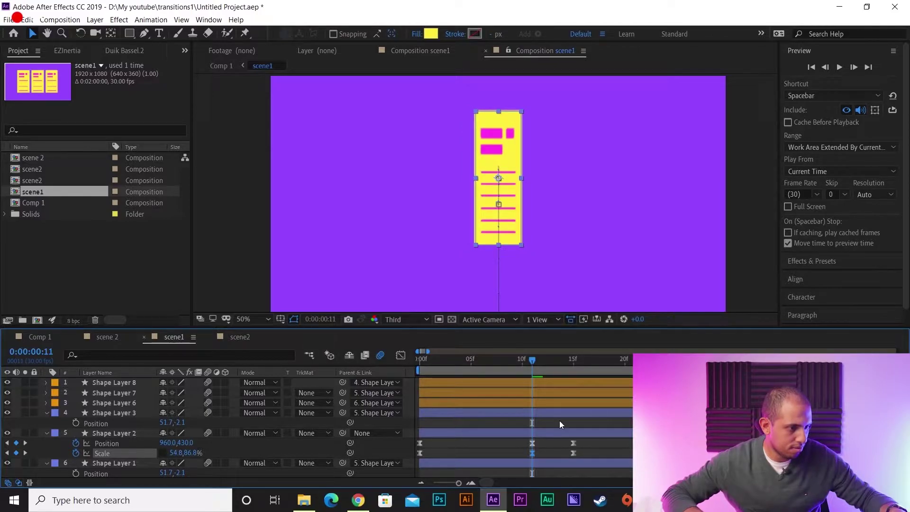
drag(532, 360, 359, 358)
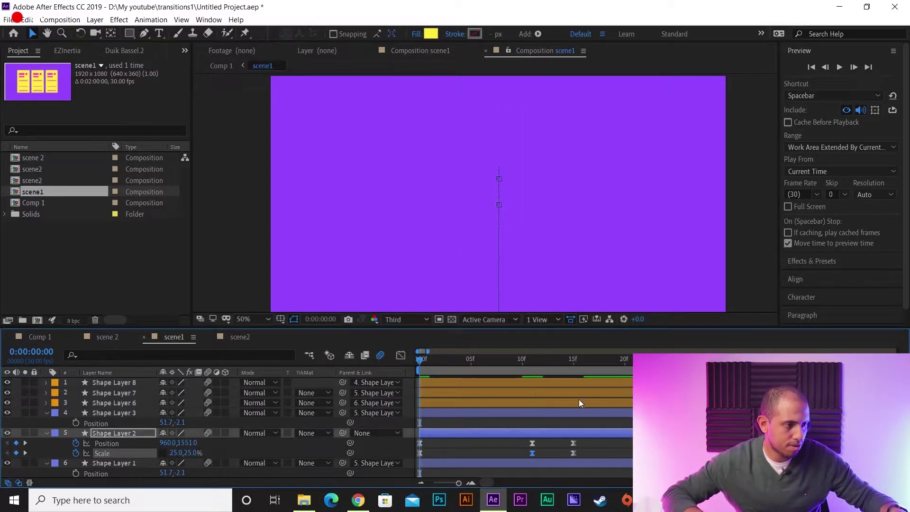
key(space)
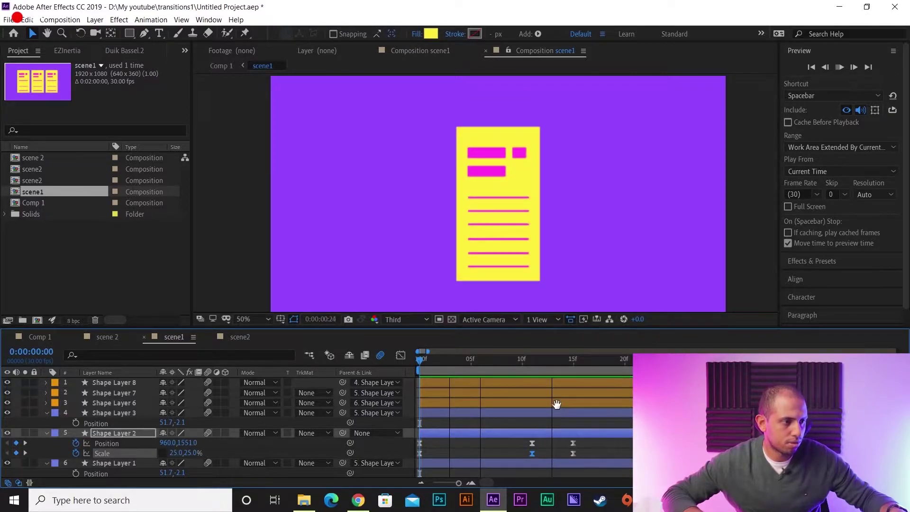
key(space)
key(F2)
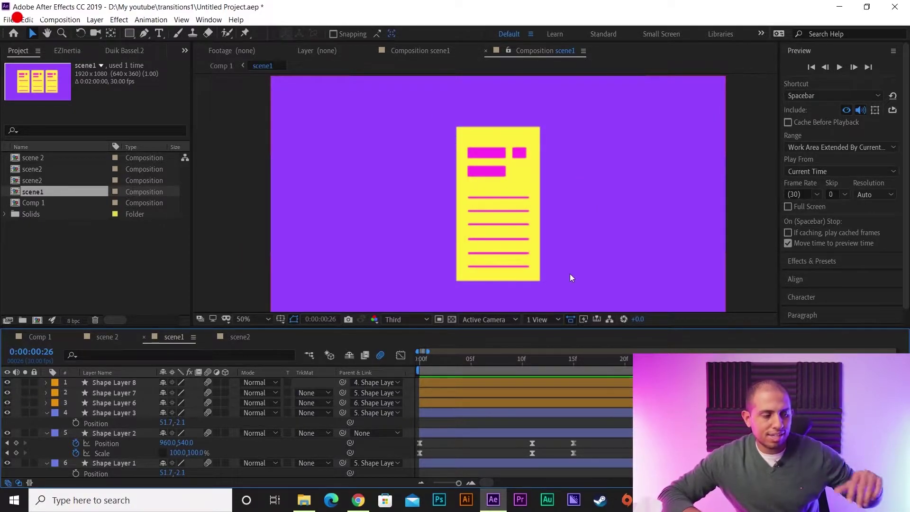
Step: Add Position keyframes to Shape Layer 3 and Shape Layer 1 at frame 21 while the cards are stacked
key(Page_Up)
key(Page_Up)
key(Page_Up)
click(466, 415)
click(466, 421)
click(470, 410)
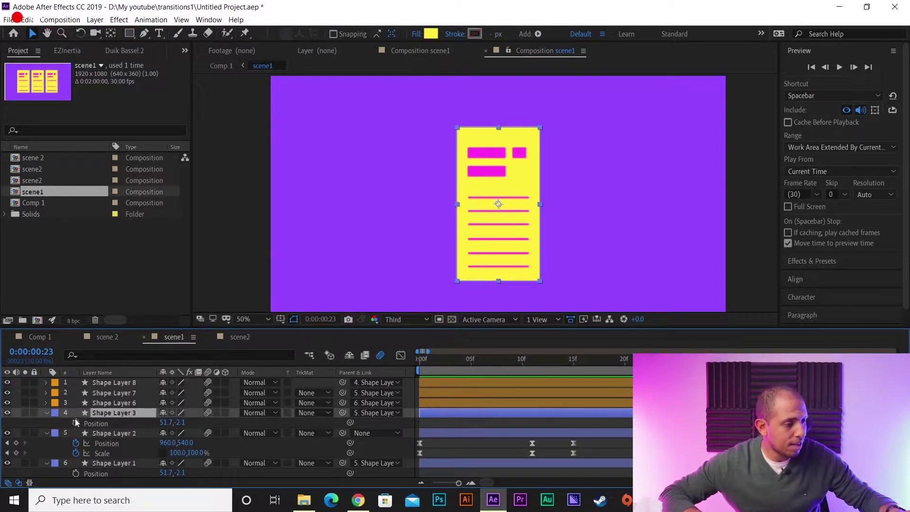
drag(614, 370, 637, 360)
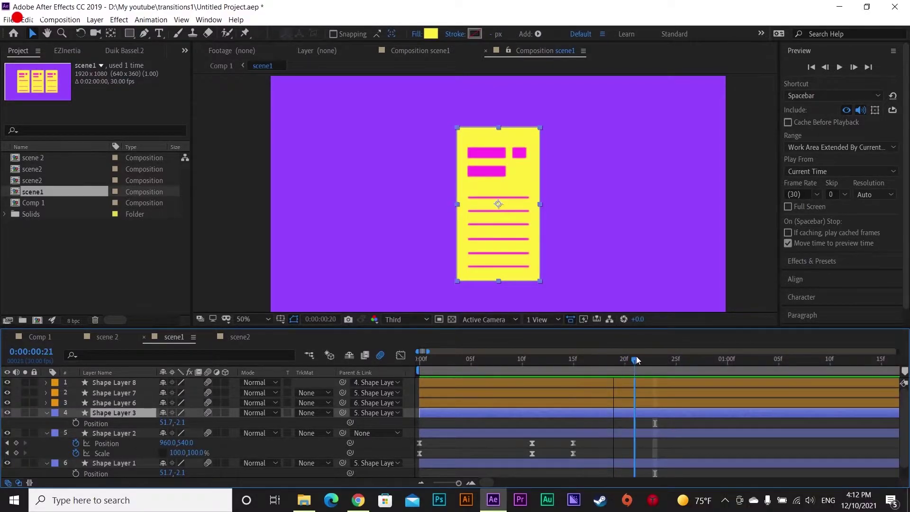
click(77, 422)
click(103, 462)
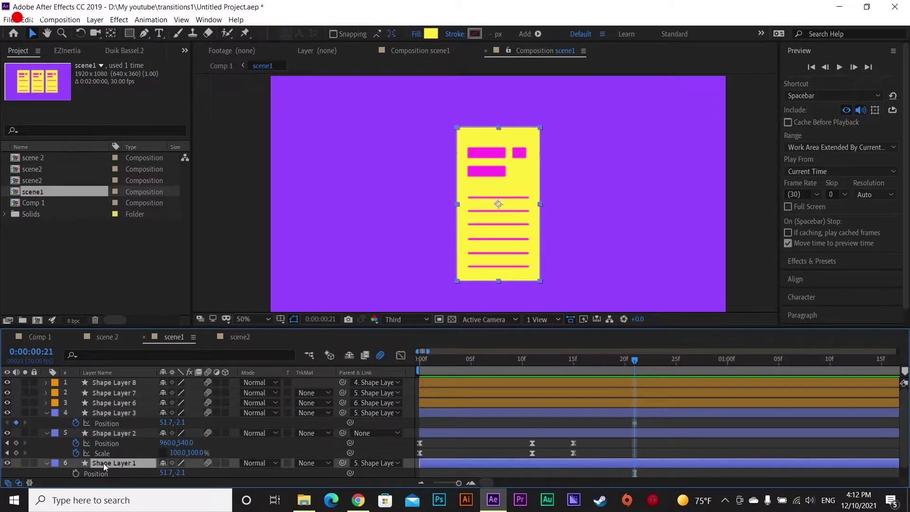
scroll(105, 469, down, 1)
click(76, 461)
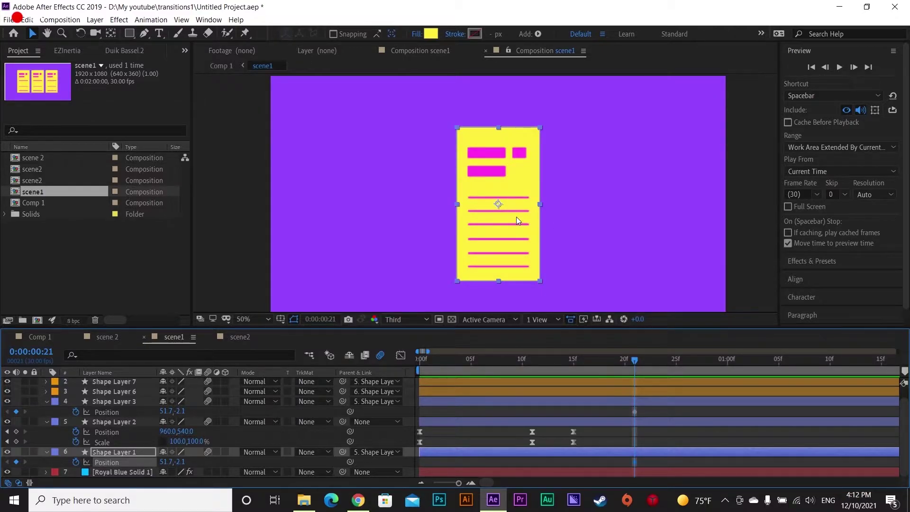
Step: At 0:00:01:00, spread the outer cards by setting Shape Layer 1's X position to -385.3 and Shape Layer 3's to 481.7
drag(664, 364, 729, 365)
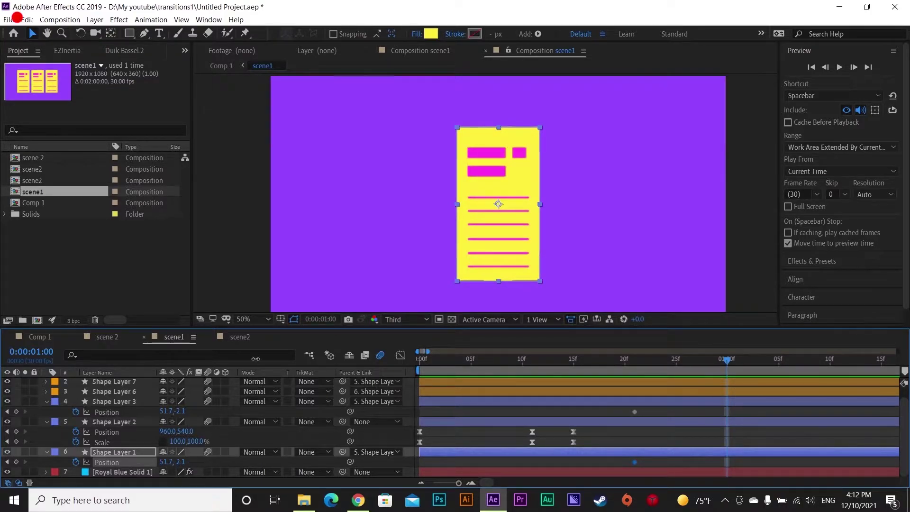
drag(166, 461, 67, 462)
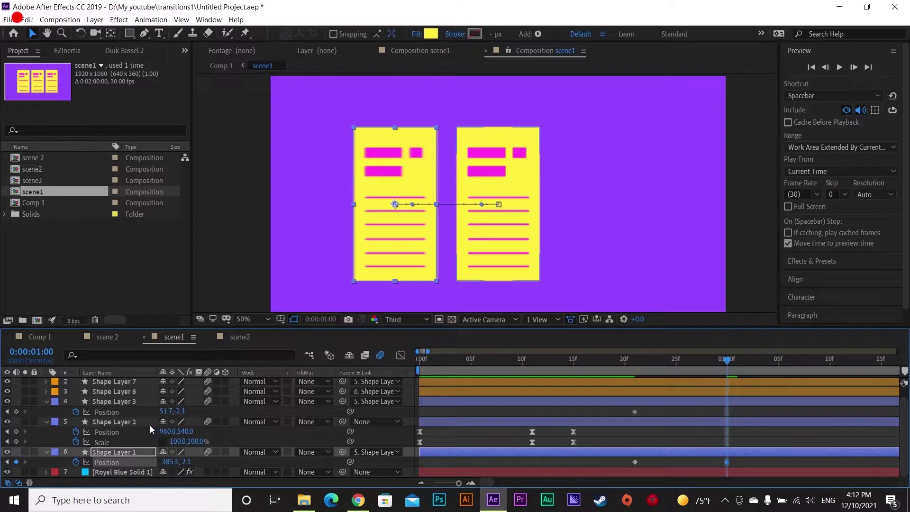
click(148, 401)
drag(166, 416, 404, 396)
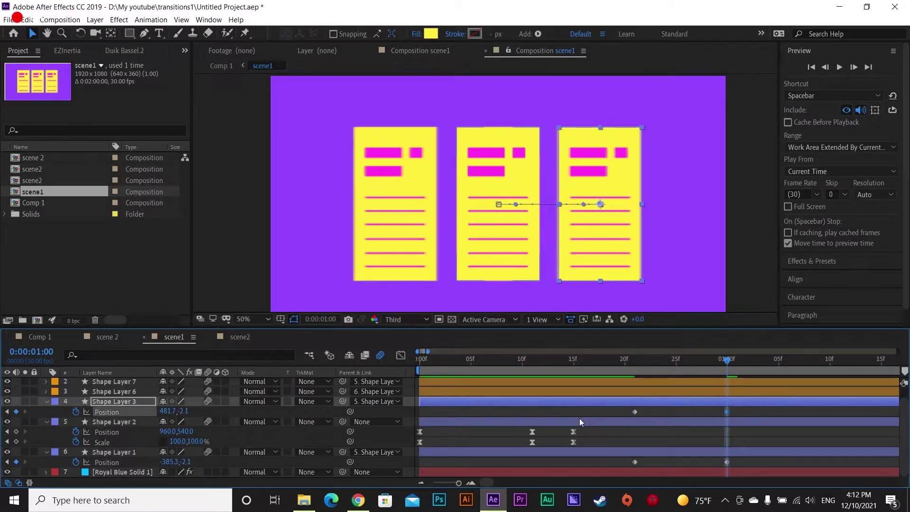
Step: Apply Easy Ease to the spread Position keyframes of Shape Layer 3 and Shape Layer 1 and preview the motion
click(579, 418)
drag(759, 408, 599, 466)
key(F9)
drag(676, 364, 621, 377)
key(space)
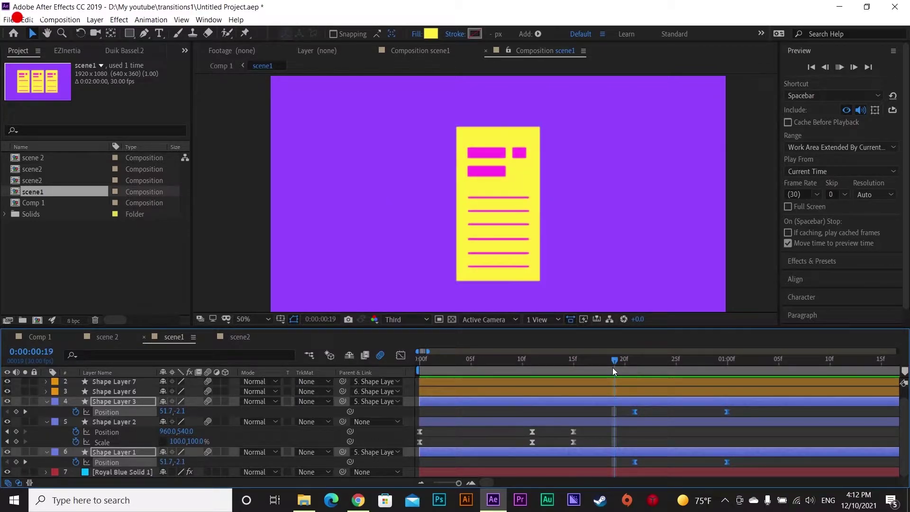
key(space)
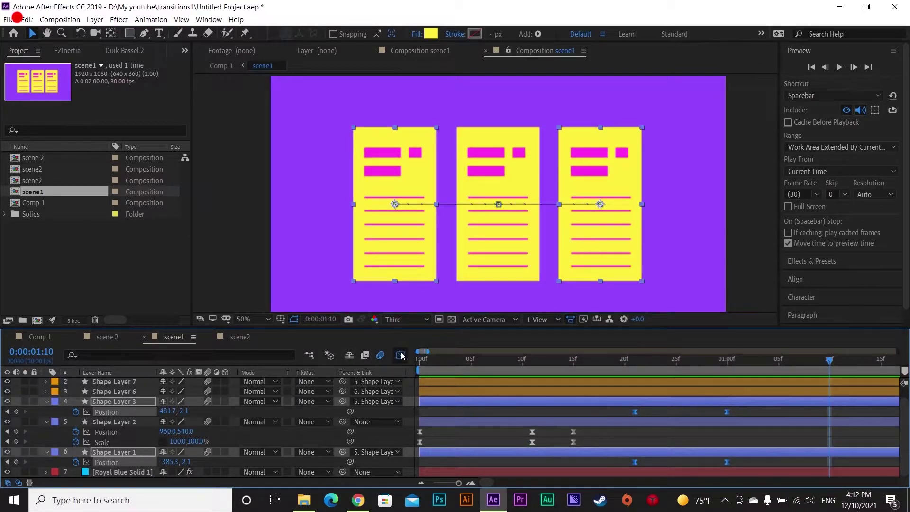
Step: Reshape the outer cards' Position speed graph so the spread bursts out early and slows down gradually, and preview it
key(shift+F3)
drag(709, 454, 643, 448)
click(645, 362)
click(594, 367)
key(space)
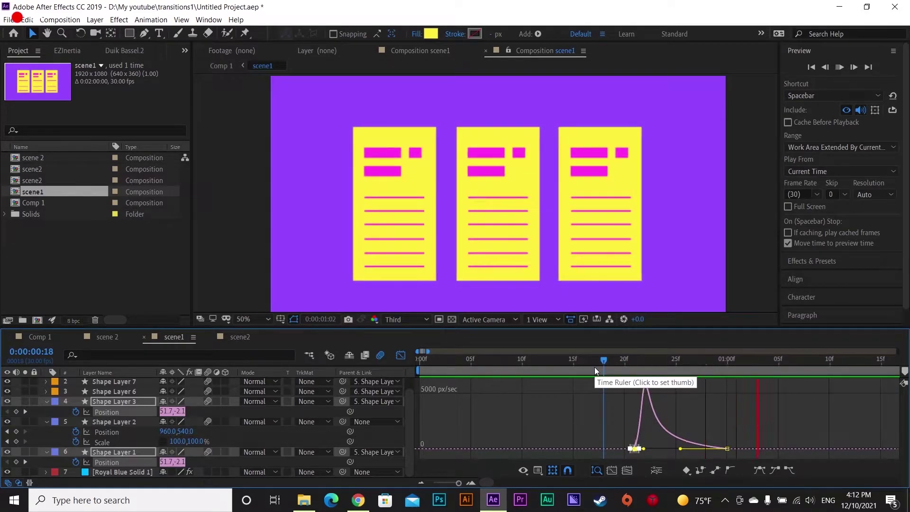
key(space)
click(401, 355)
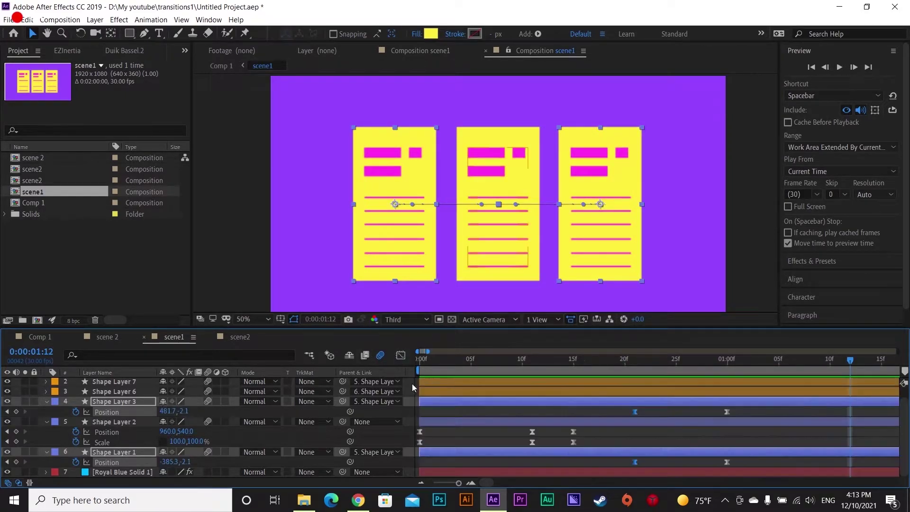
click(597, 430)
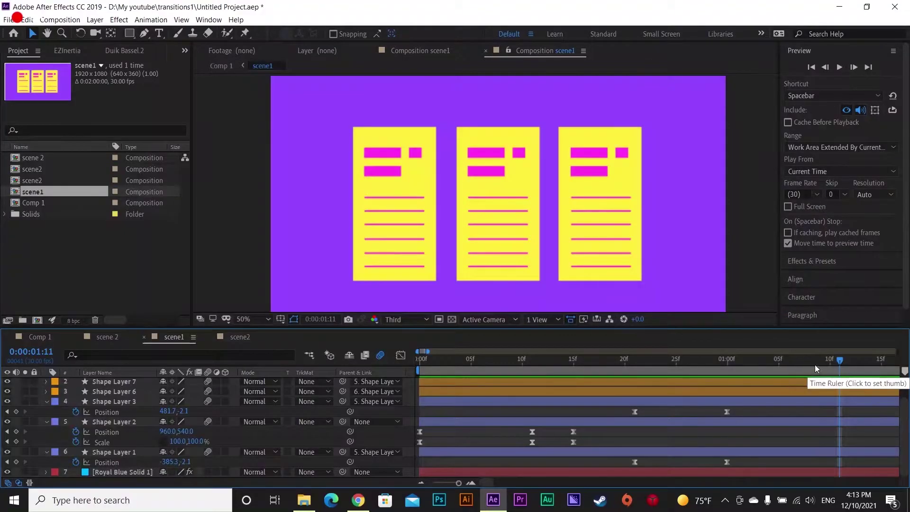
Step: Add hold Position keyframes to Shape Layer 3 and Shape Layer 1 at 0:00:01:08 and preview the animation
mouse_move(814, 365)
mouse_down()
mouse_move(798, 371)
mouse_move(809, 364)
mouse_up()
click(50, 403)
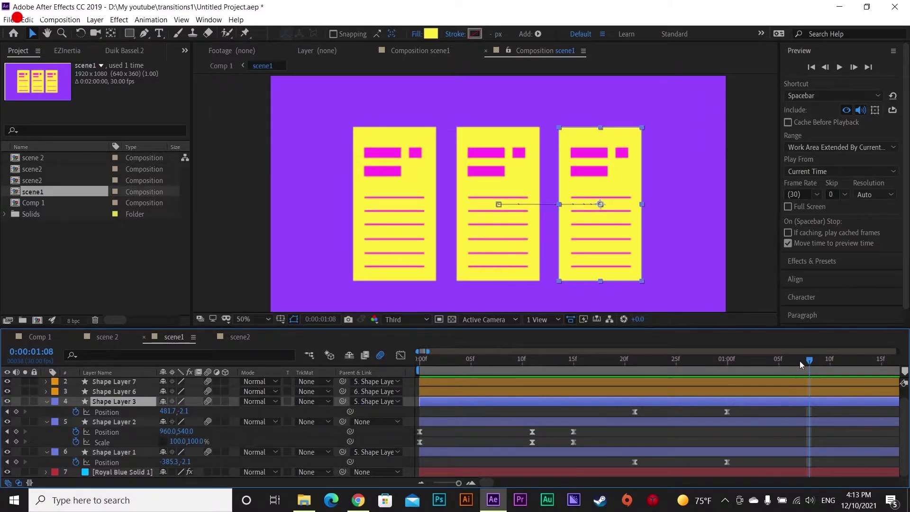
click(16, 411)
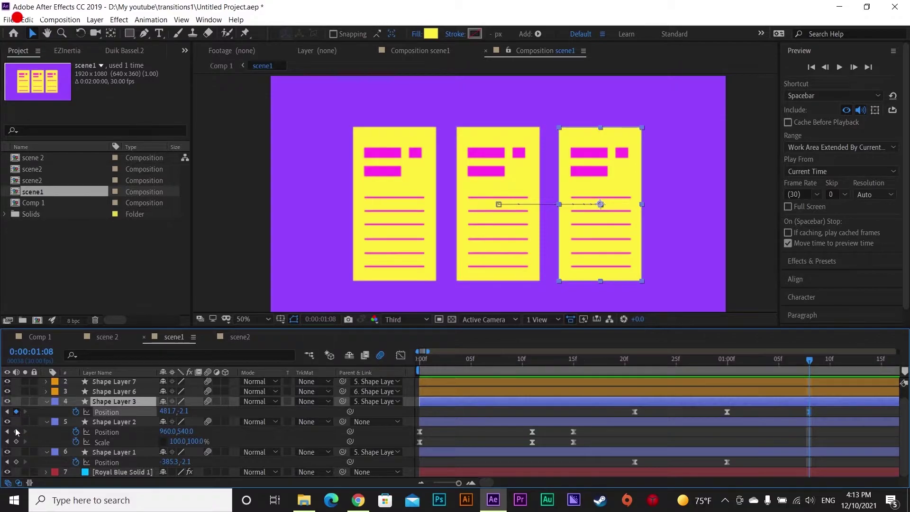
click(129, 422)
click(111, 452)
click(21, 461)
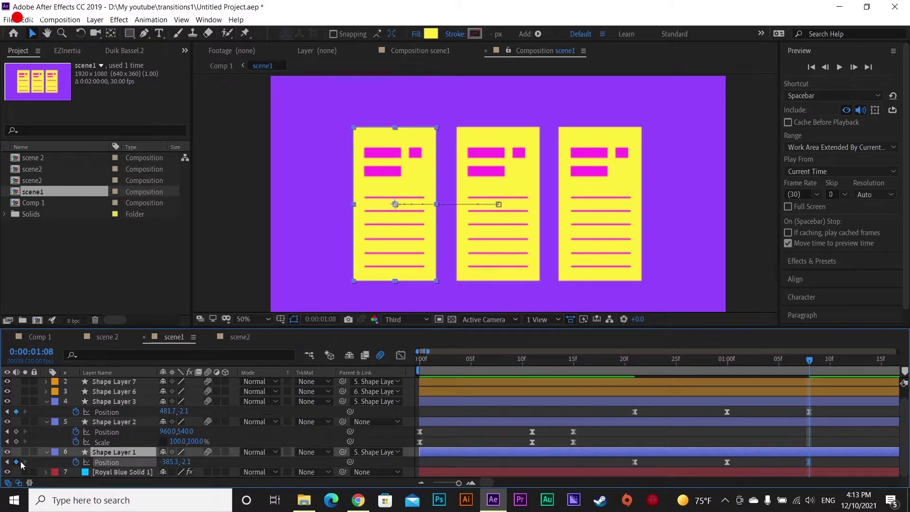
click(573, 360)
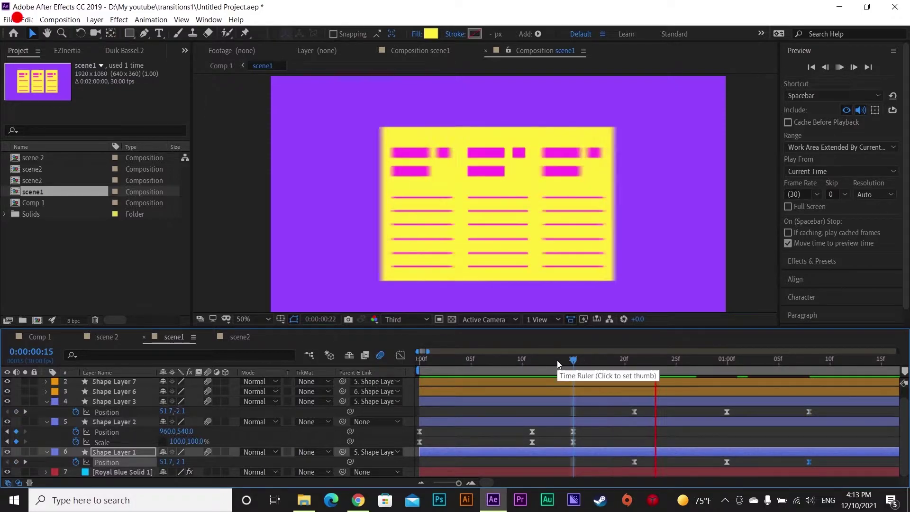
key(space)
Step: Move the hold Position keyframes of Shape Layer 3 and Shape Layer 1 to about 0:00:01:13
scroll(785, 399, down, 2)
scroll(766, 414, up, 3)
drag(525, 411, 477, 413)
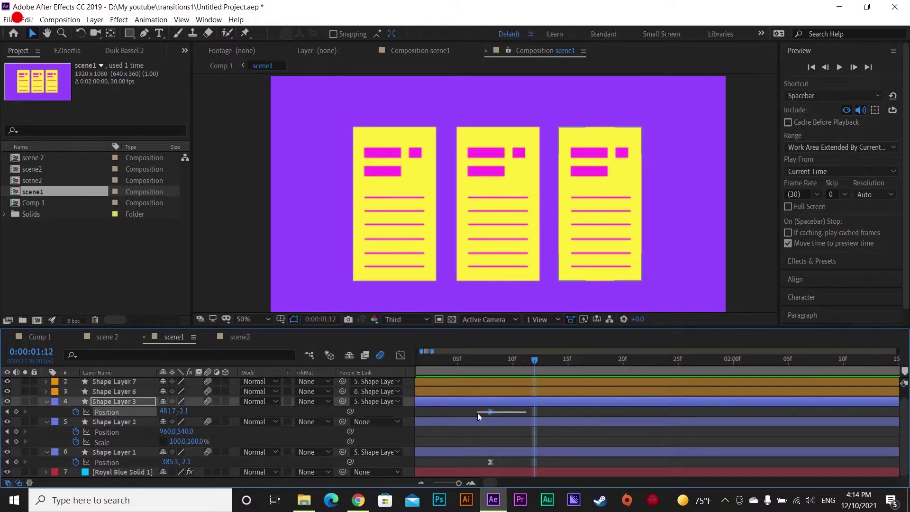
shift+click(491, 462)
drag(490, 462, 544, 464)
click(434, 370)
drag(434, 370, 757, 364)
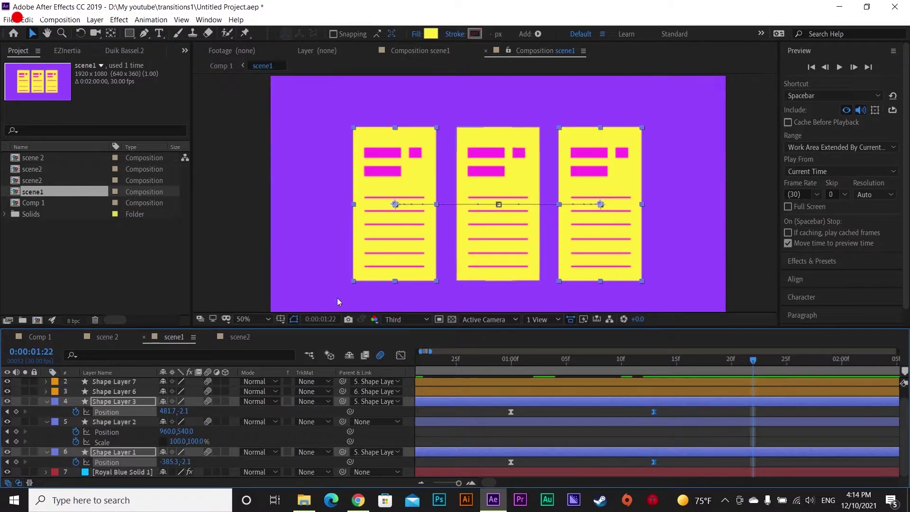
click(555, 414)
Step: Copy Shape Layer 3's stacked Position keyframe from frame 21 to the end of its hold, placing it at 0:00:01:23
scroll(557, 416, down, 1)
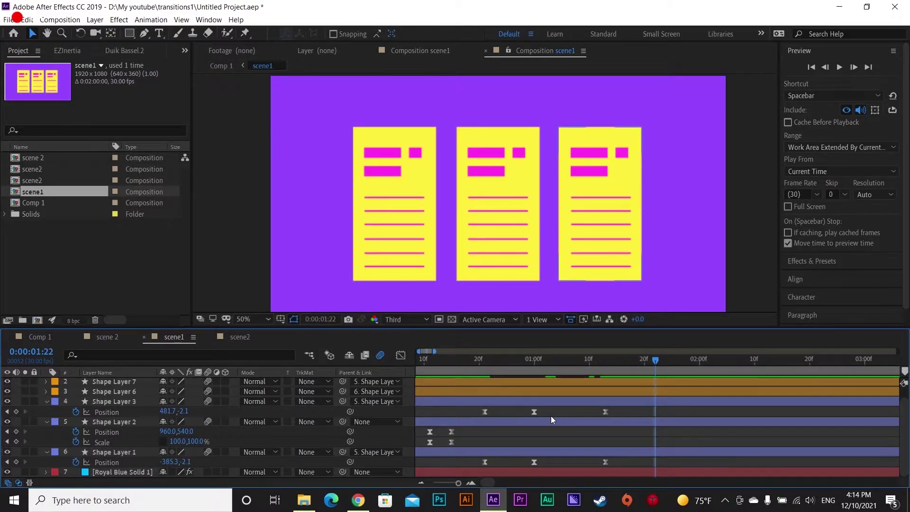
click(485, 412)
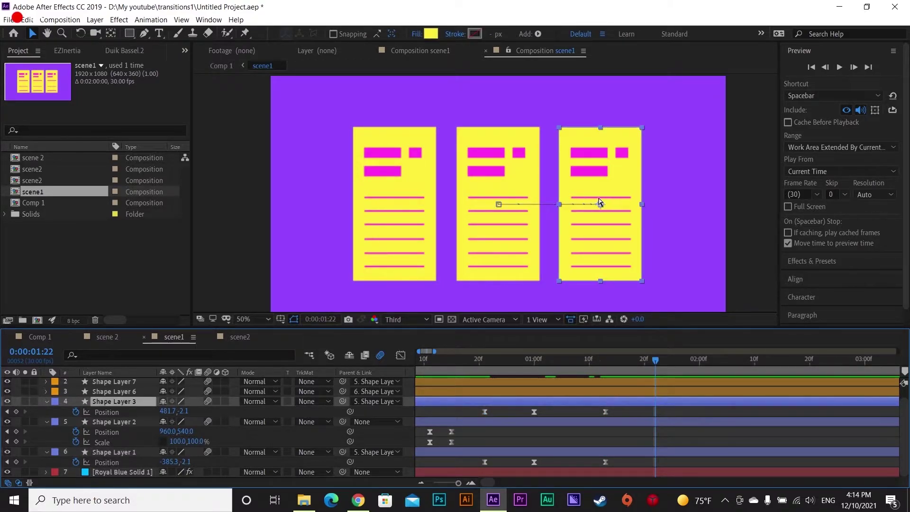
key(ctrl+v)
click(618, 427)
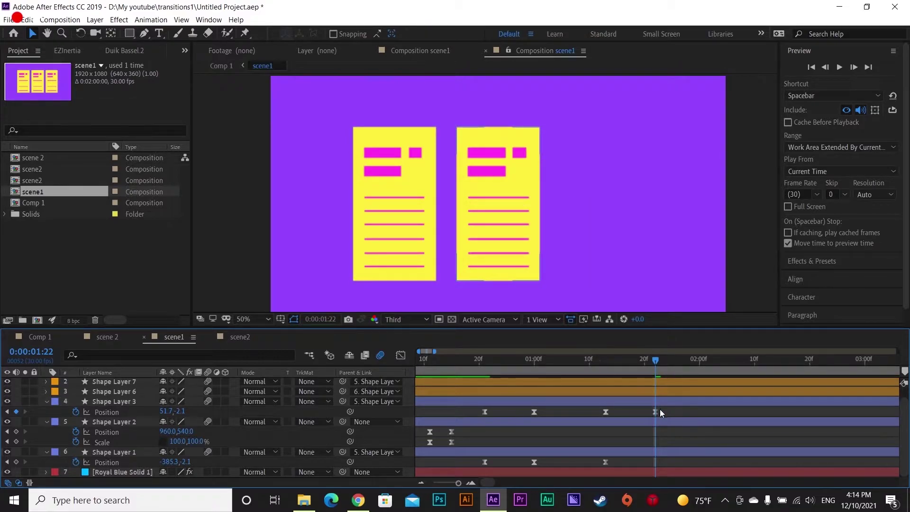
drag(630, 364, 617, 376)
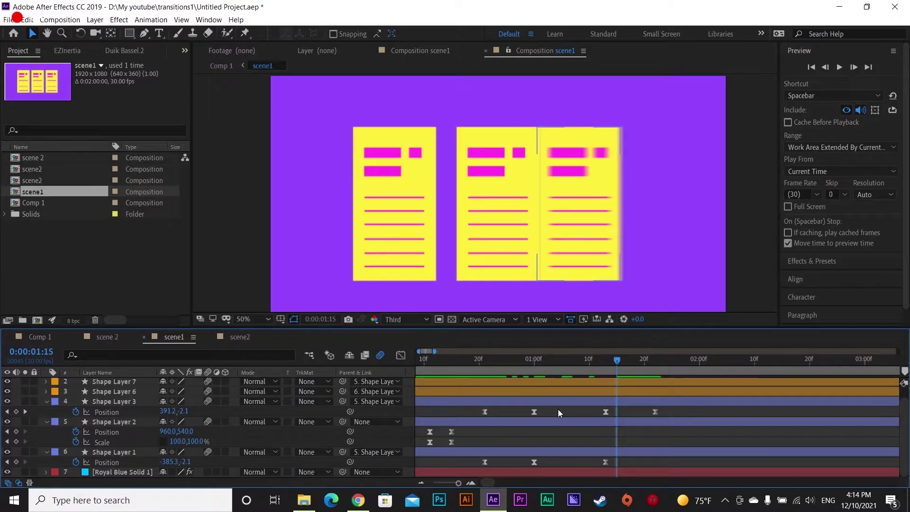
click(635, 358)
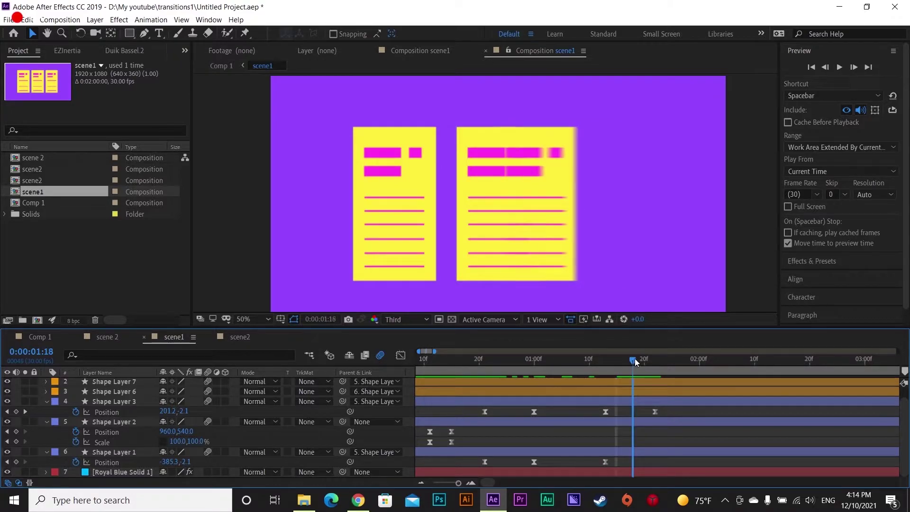
click(657, 412)
key(k)
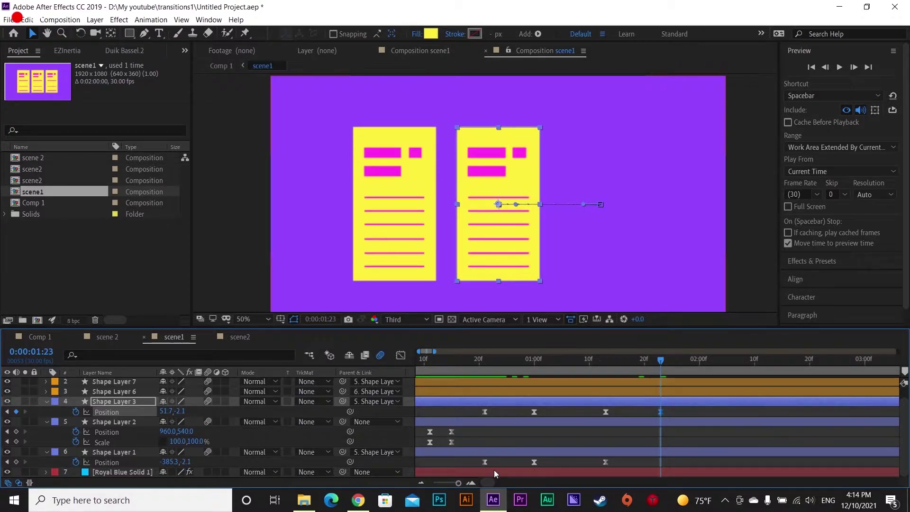
Step: Copy Shape Layer 1's stacked Position keyframe from frame 21 to 0:00:01:23 and preview the cards closing
click(483, 461)
click(694, 451)
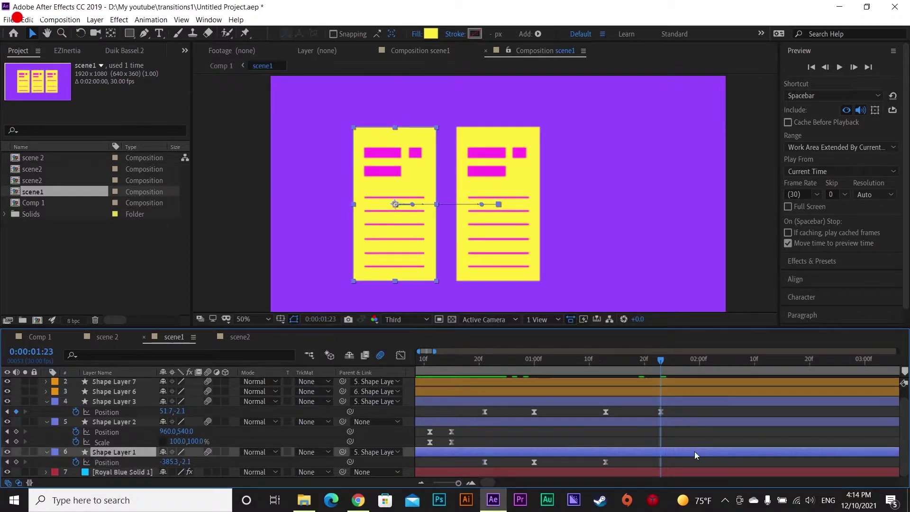
key(ctrl+v)
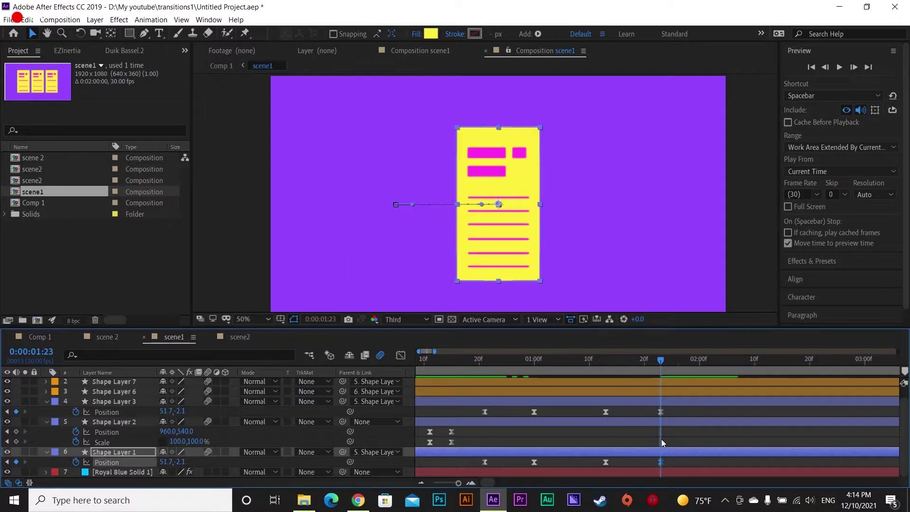
click(660, 438)
drag(658, 362, 621, 369)
key(space)
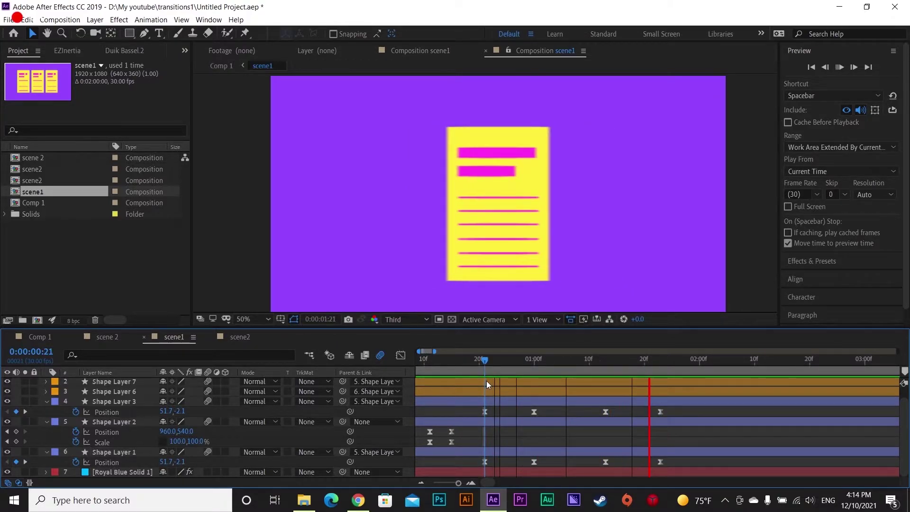
key(space)
Step: Reshape the speed graph of both outer cards' closing keyframes so the motion starts slowly and peaks late, and preview it
drag(672, 414, 597, 414)
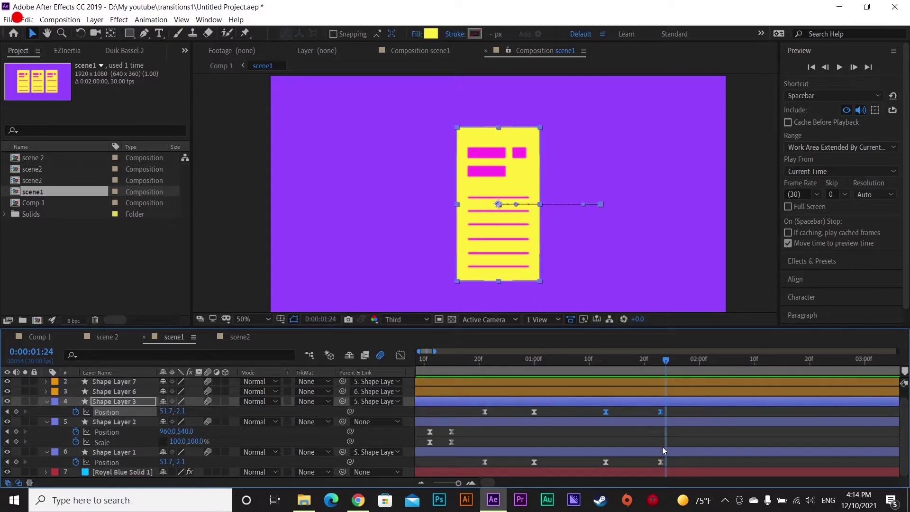
drag(681, 458, 587, 461)
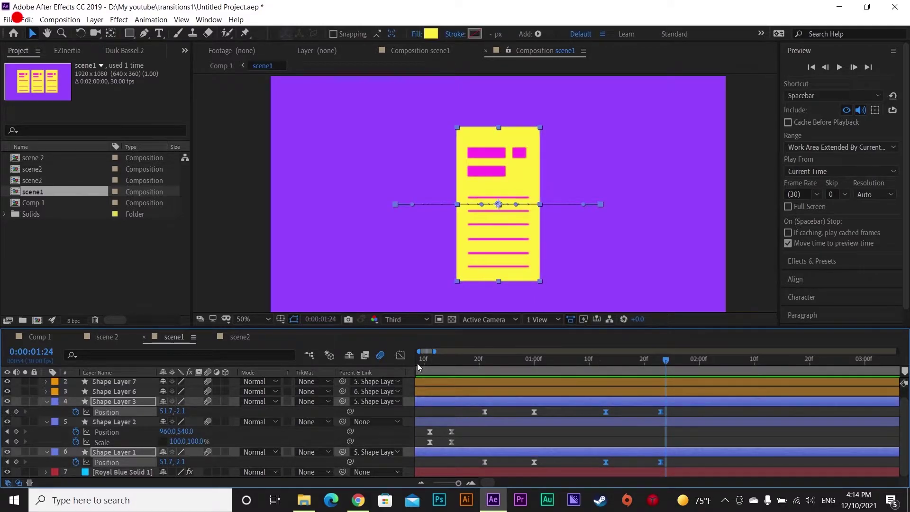
click(400, 355)
drag(583, 450, 629, 450)
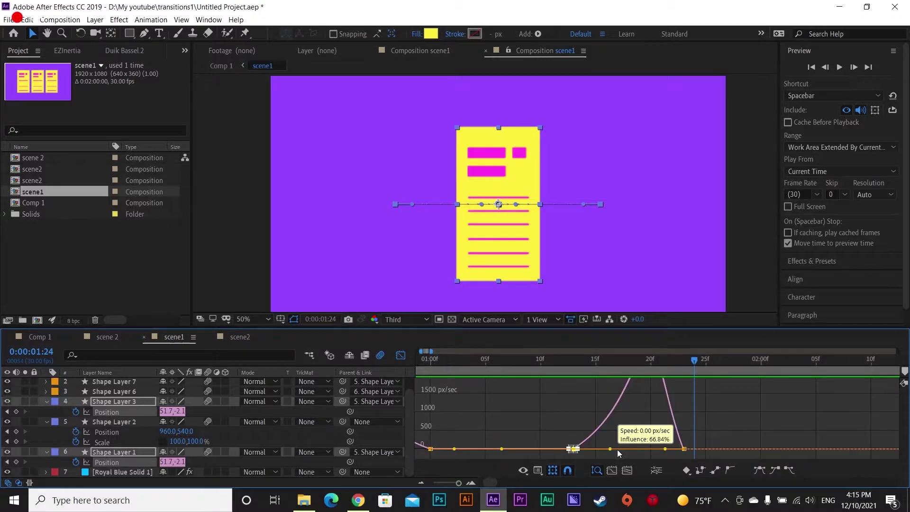
drag(620, 361, 493, 383)
key(space)
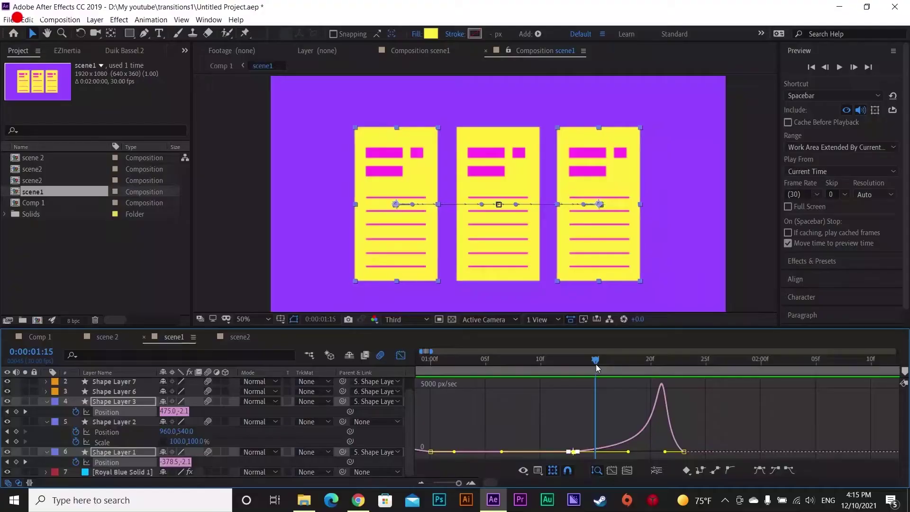
drag(596, 364, 680, 355)
click(720, 403)
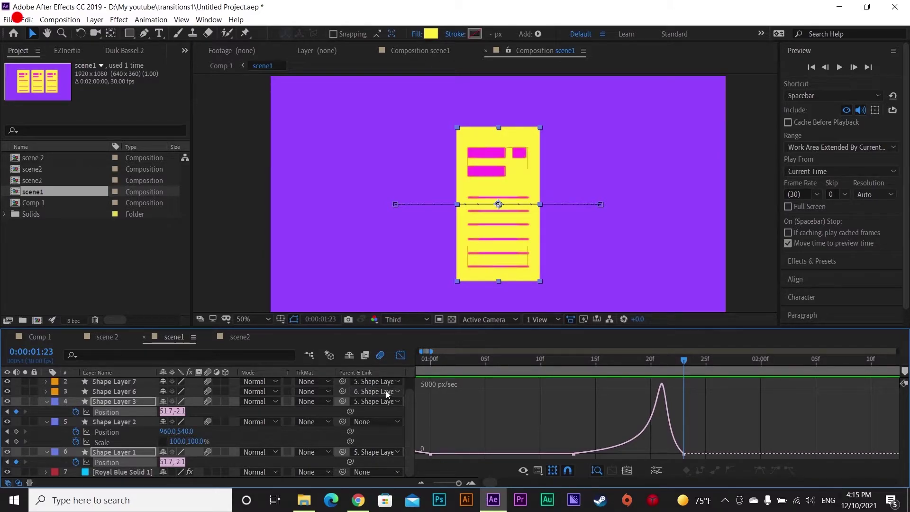
click(400, 354)
Step: Review Shape Layer 2's opening keyframes and add a Position keyframe at 0:00:02:03 with the card at 960.0,540.0
click(612, 410)
key(minus)
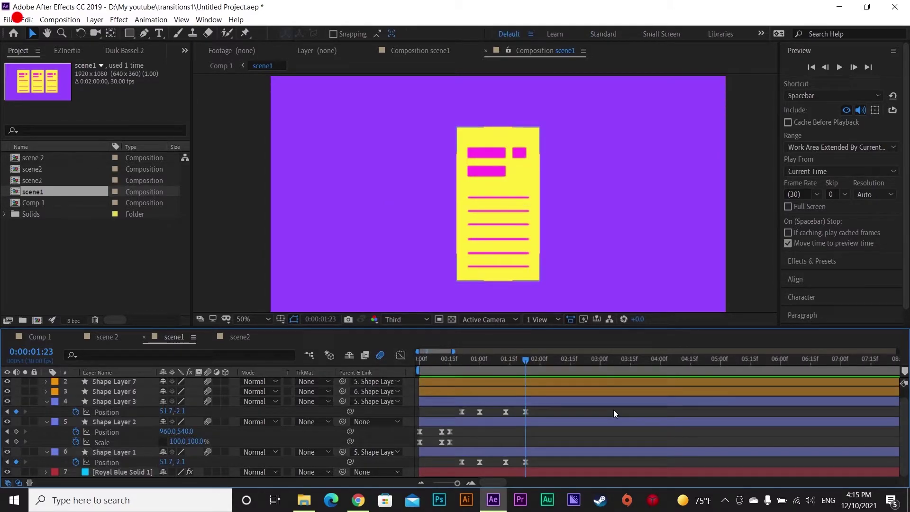
drag(526, 361, 534, 360)
click(116, 420)
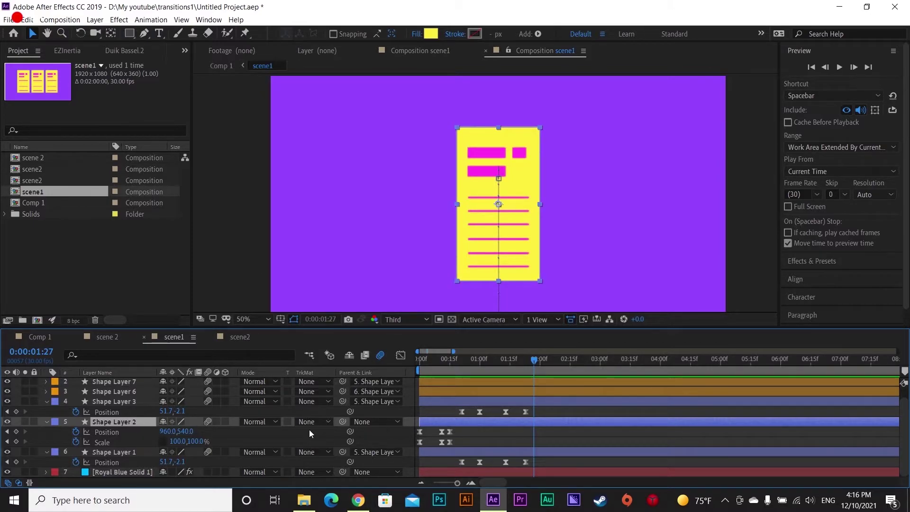
scroll(461, 422, up, 1)
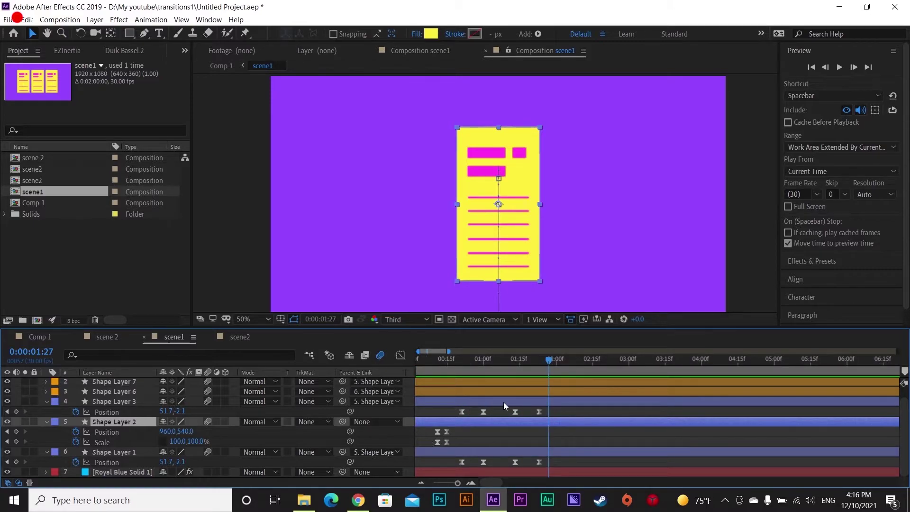
key(Home)
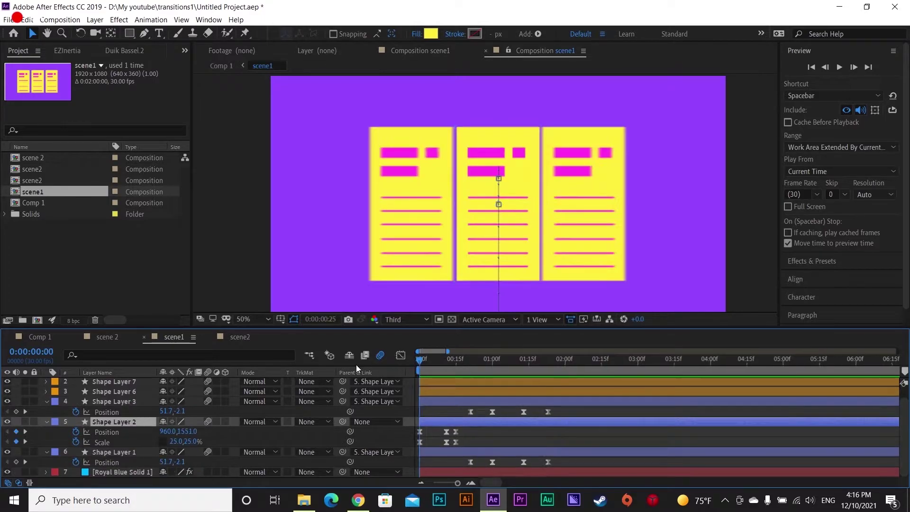
drag(414, 360, 457, 360)
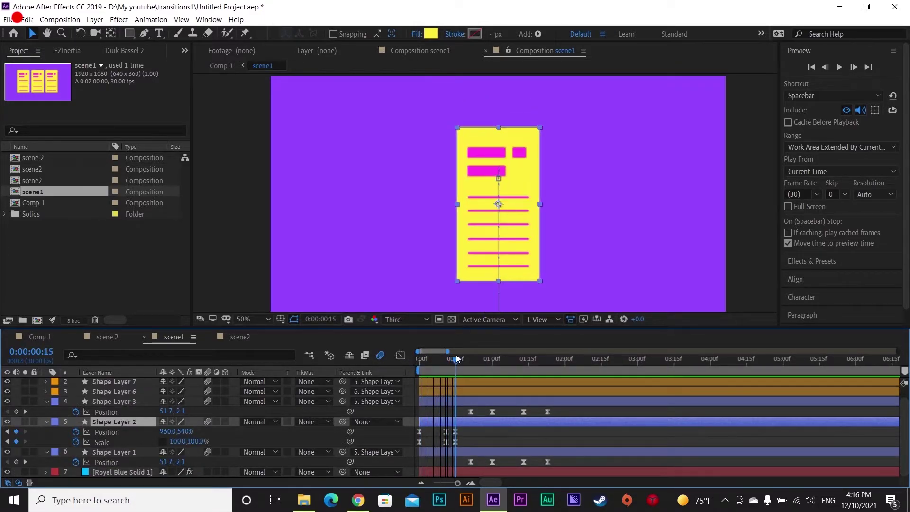
click(447, 367)
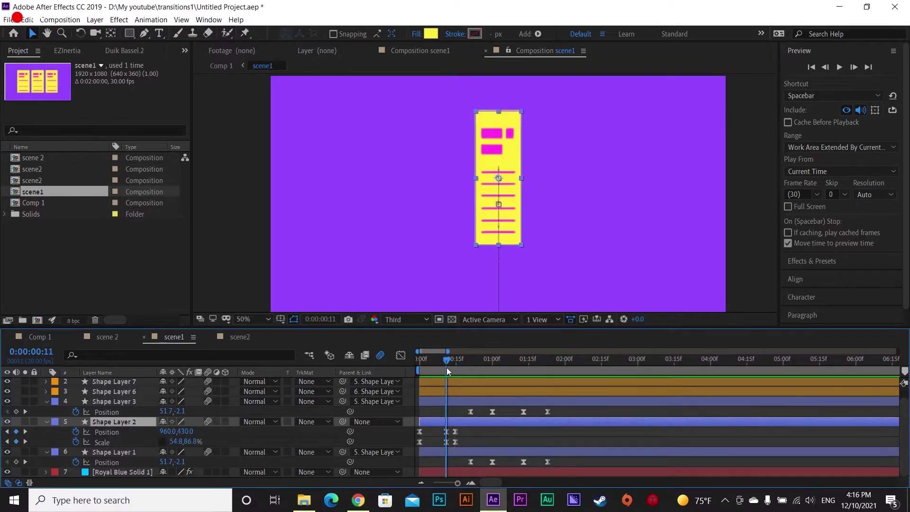
click(446, 431)
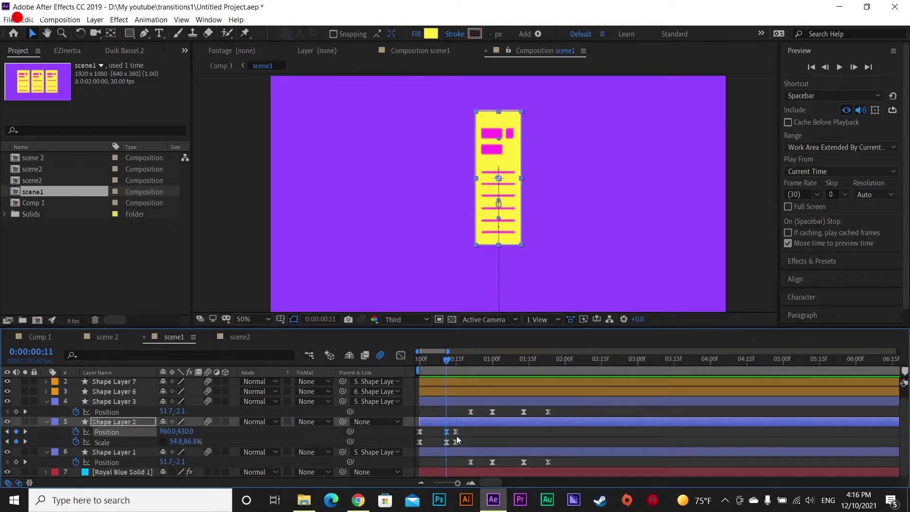
drag(554, 359, 572, 375)
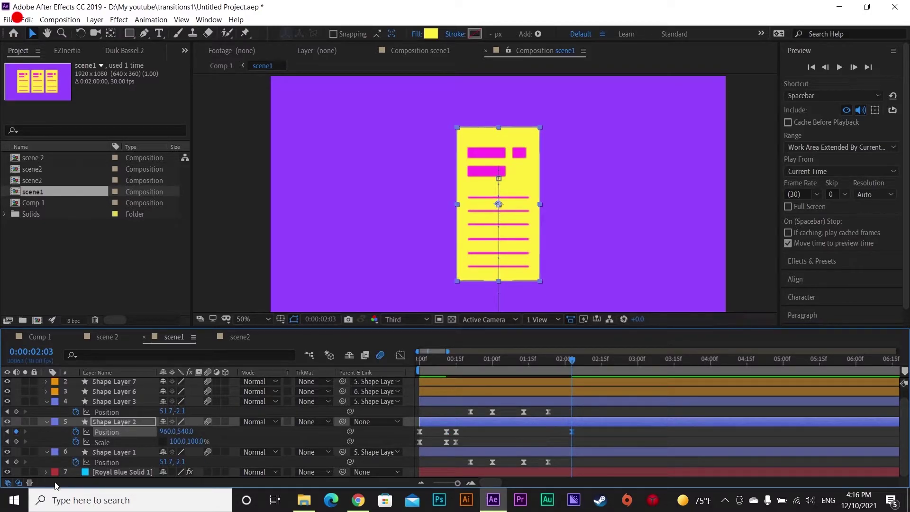
Step: At 0:00:02:07, raise Shape Layer 2 to Position 960.0,430.0
click(580, 360)
scroll(439, 426, up, 4)
drag(459, 368, 520, 368)
scroll(572, 424, down, 4)
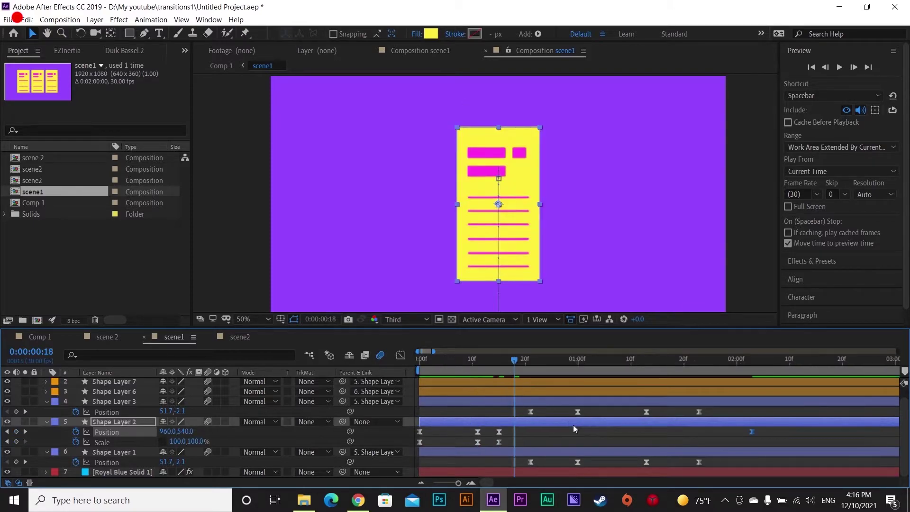
scroll(798, 427, down, 2)
drag(671, 362, 684, 361)
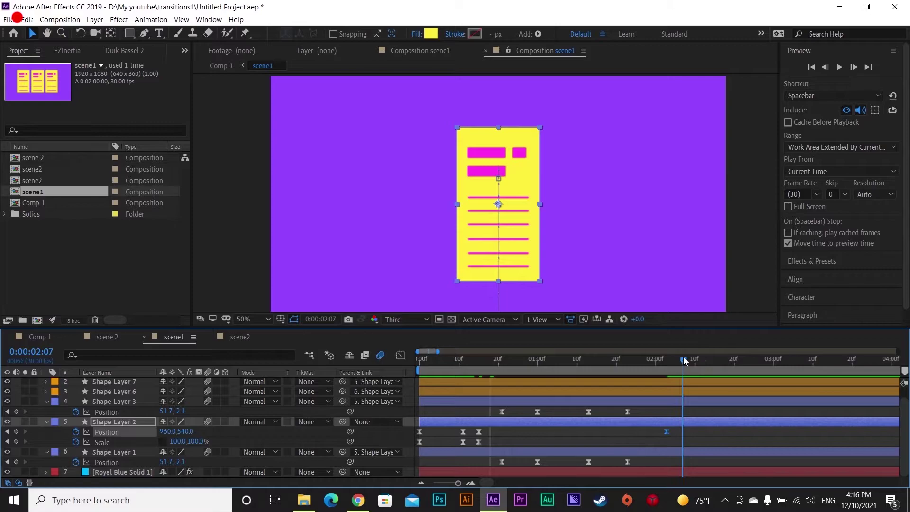
key(shift+Up)
key(shift+Up)
key(shift+Up)
key(shift+Up)
key(shift+Up)
key(shift+Up)
key(shift+Up)
key(shift+Up)
key(shift+Up)
key(shift+Up)
key(shift+Up)
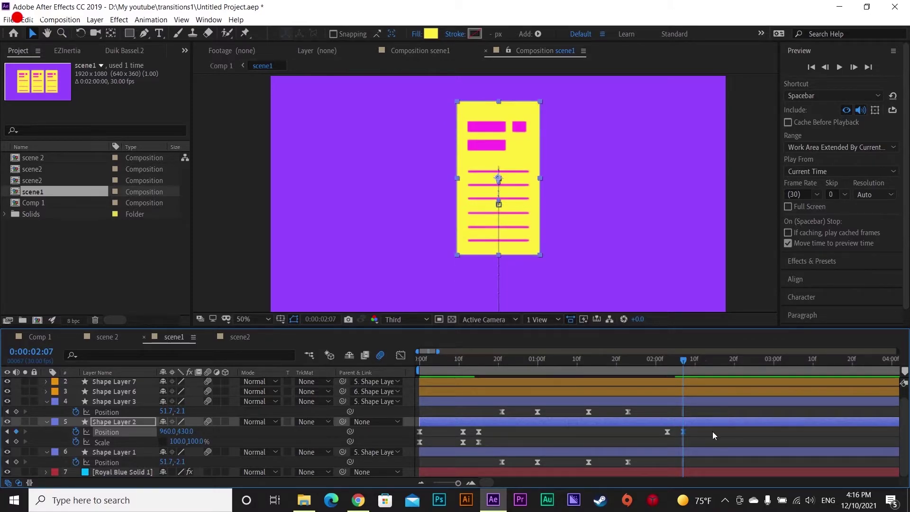
Step: At 0:00:02:16, lower Shape Layer 2 to Position 960.0,689.0
scroll(739, 409, down, 1)
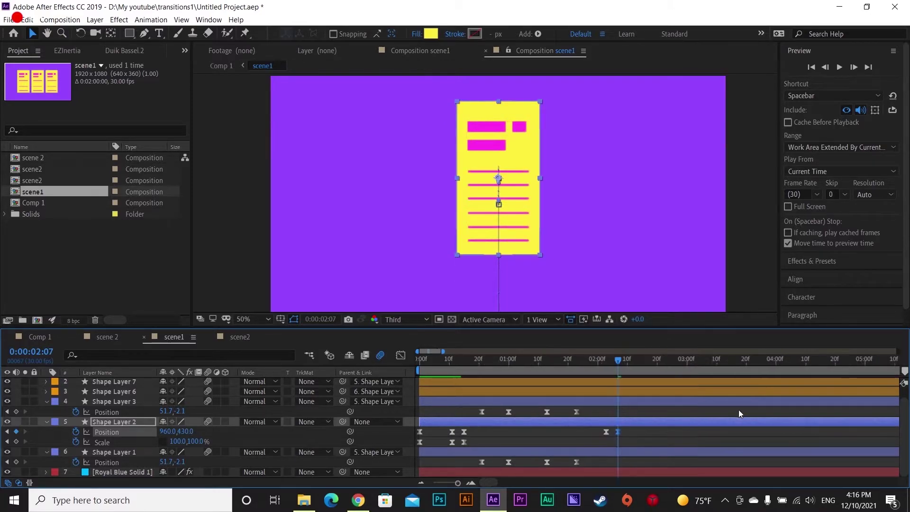
drag(627, 359, 645, 358)
scroll(639, 413, down, 1)
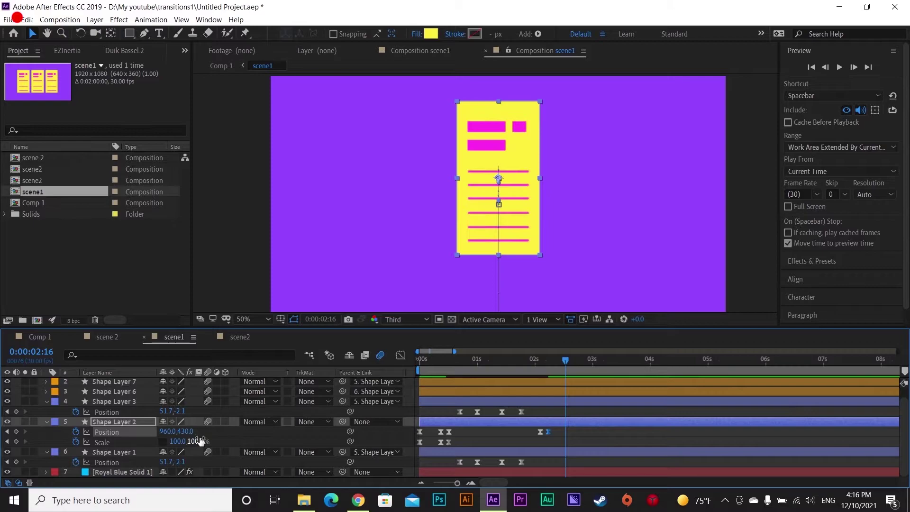
drag(208, 431, 327, 438)
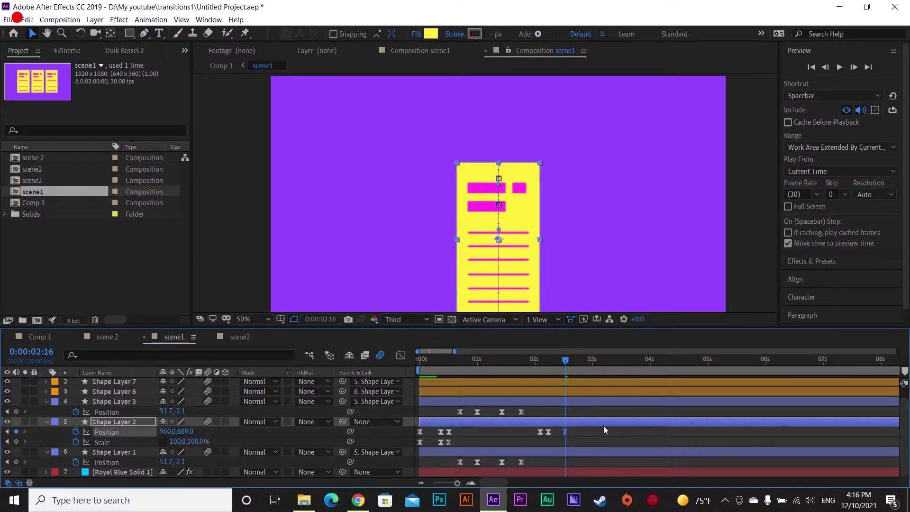
Step: Add a Scale keyframe to Shape Layer 2 at 0:00:02:03 and shrink it to 25.0,18.0% at 0:00:02:07
drag(558, 363, 540, 370)
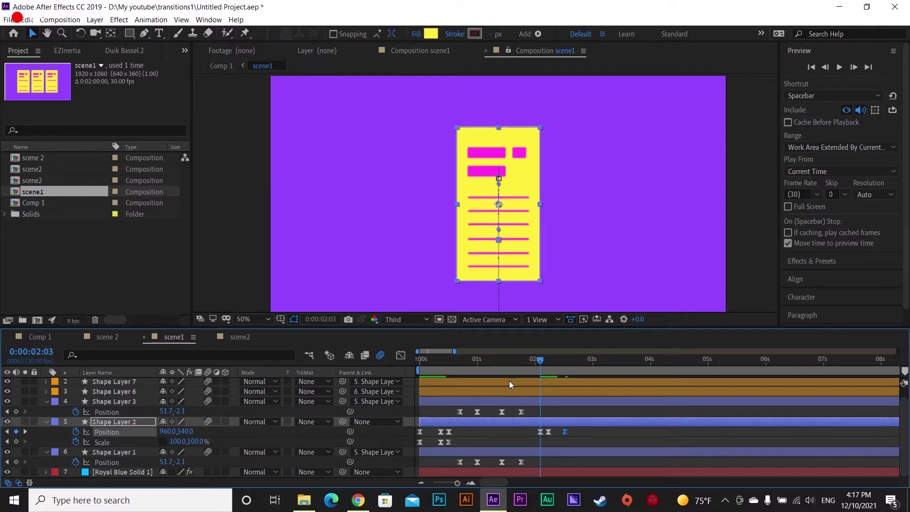
click(16, 441)
key(k)
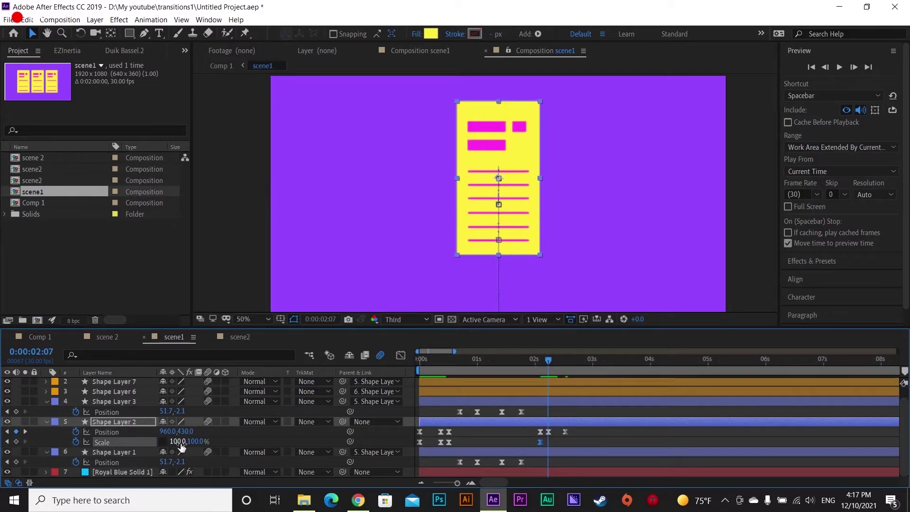
mouse_move(169, 441)
mouse_down()
mouse_move(189, 441)
mouse_move(153, 444)
mouse_move(188, 441)
mouse_move(172, 443)
mouse_up()
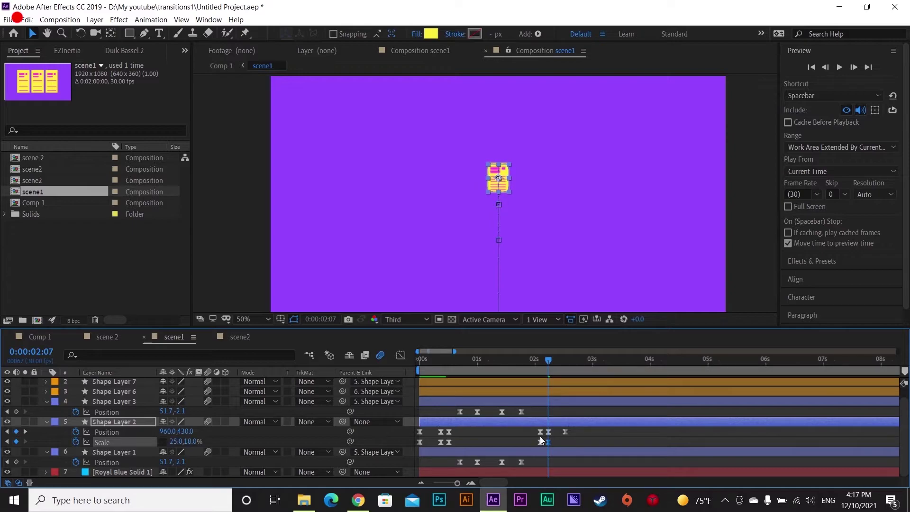
click(561, 435)
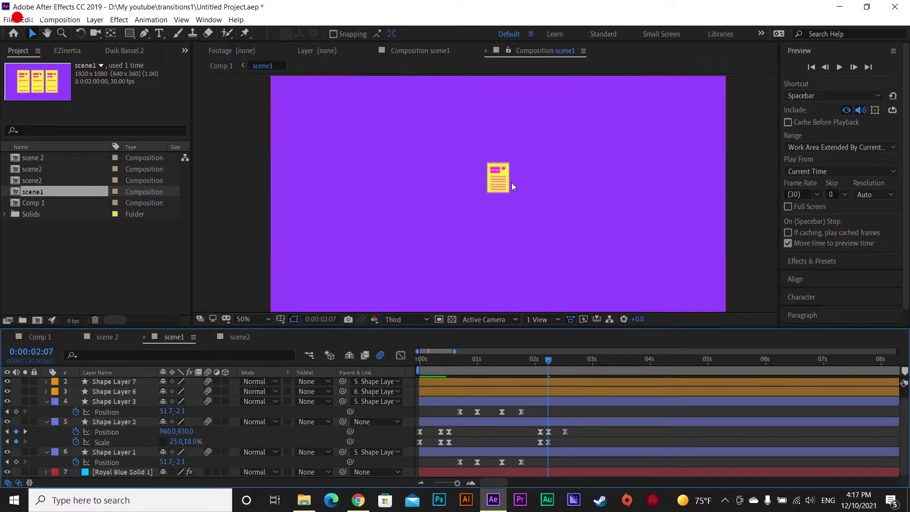
Step: Select Shape Layers 6, 7 and 8 and toggle their visibility to check the shrunken card without its magenta details
scroll(508, 180, up, 4)
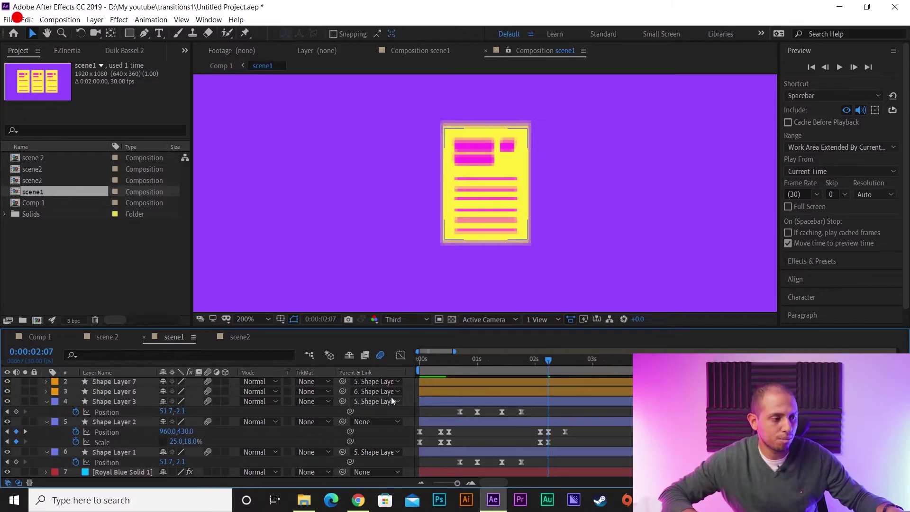
scroll(118, 393, up, 1)
click(123, 383)
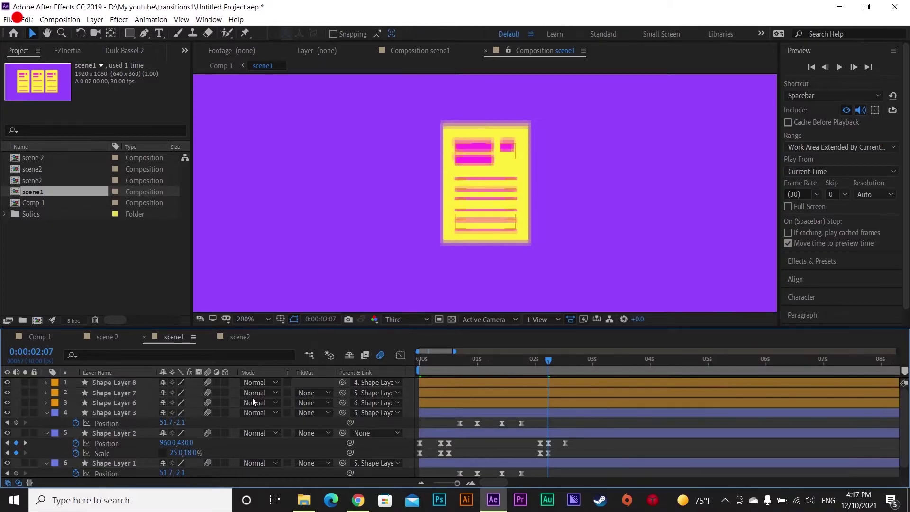
click(535, 403)
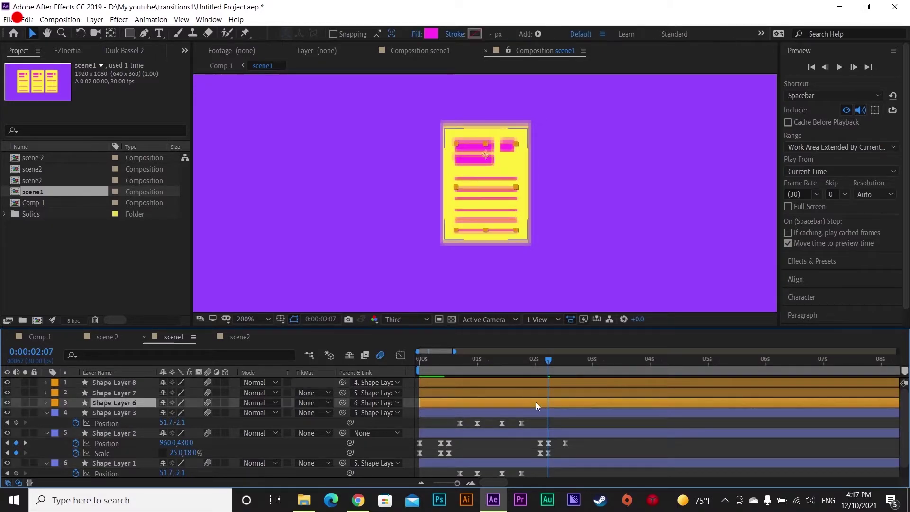
shift+click(538, 386)
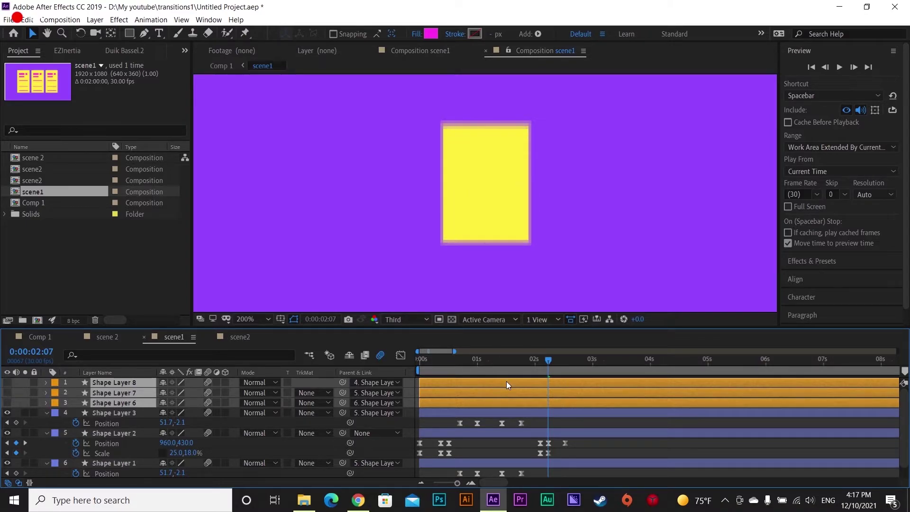
click(9, 382)
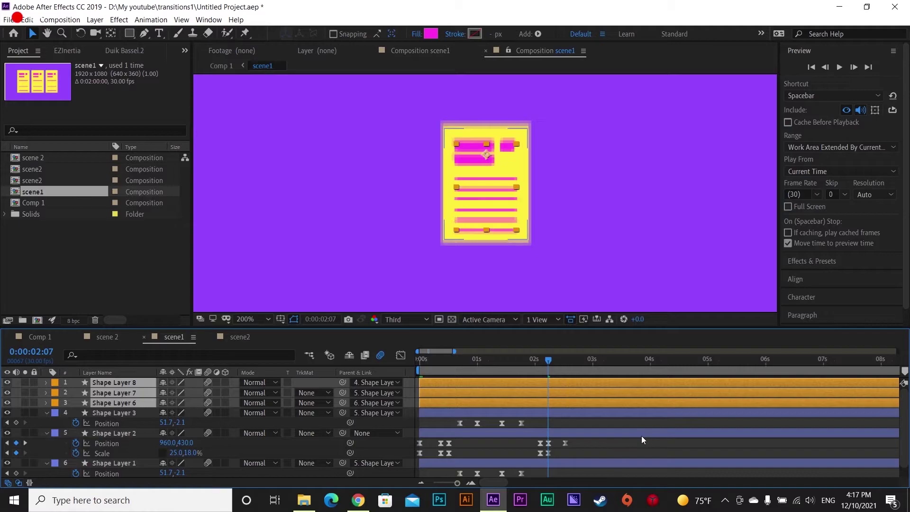
Step: Fade out Shape Layers 6, 7 and 8 with Opacity keyframes at 0:00:02:03 (100%) and 0:00:02:07 (0%)
key(t)
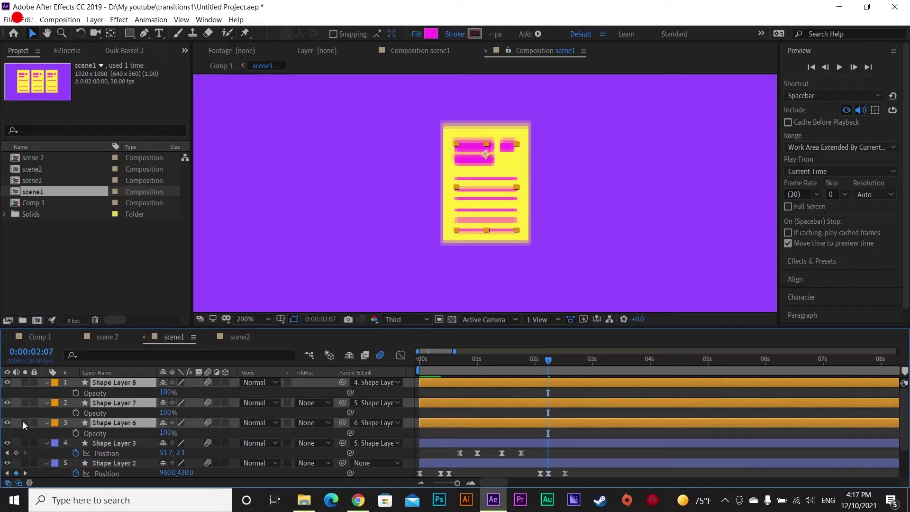
click(75, 392)
alt+scroll(550, 428, up, 3)
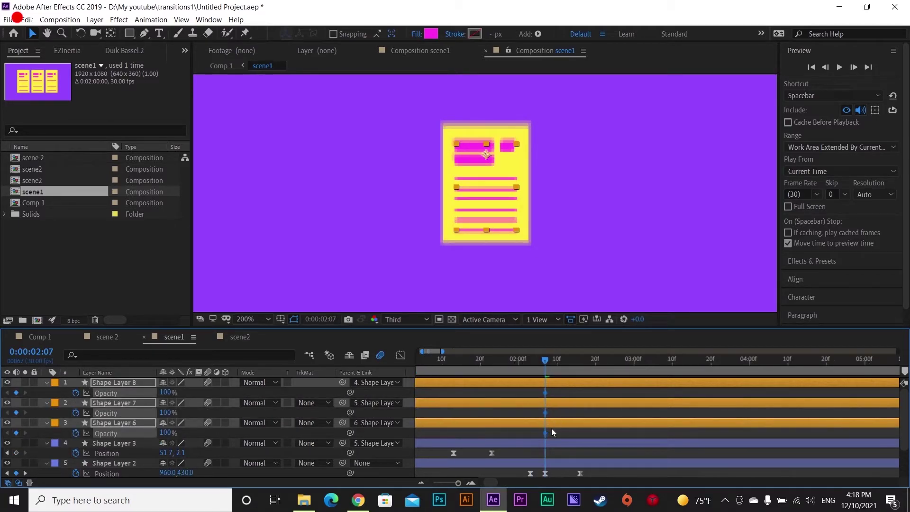
drag(523, 433, 508, 435)
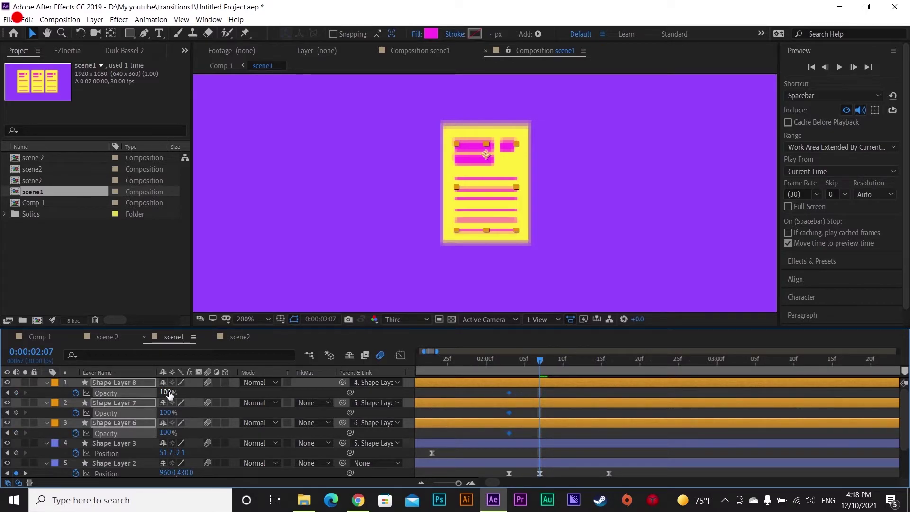
drag(133, 392, 101, 392)
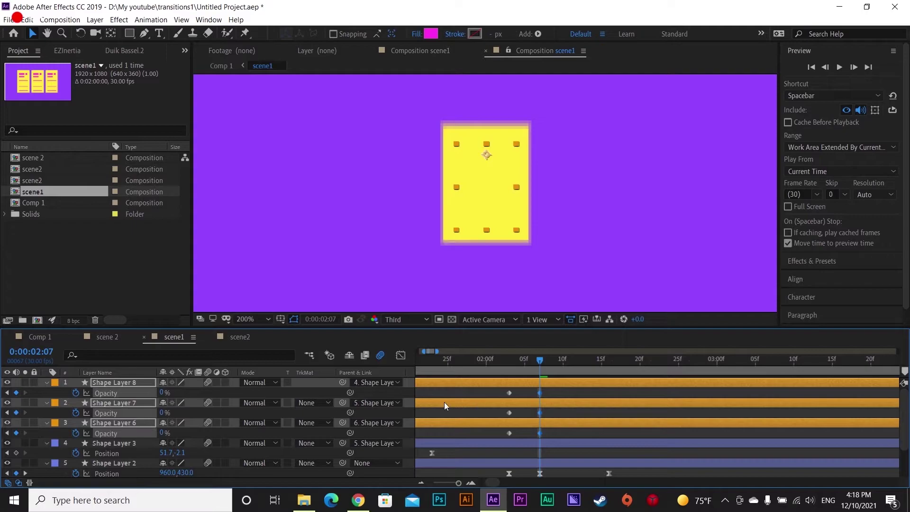
click(560, 429)
Step: Fit the whole scene1 frame in the viewer, play the animation from the start and scrub through the card's final drop
alt+scroll(586, 419, down, 4)
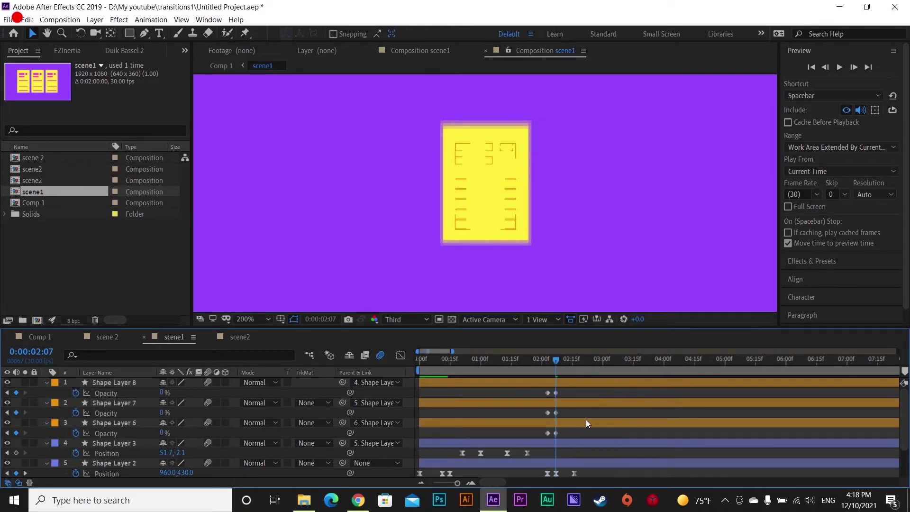
drag(498, 359, 329, 362)
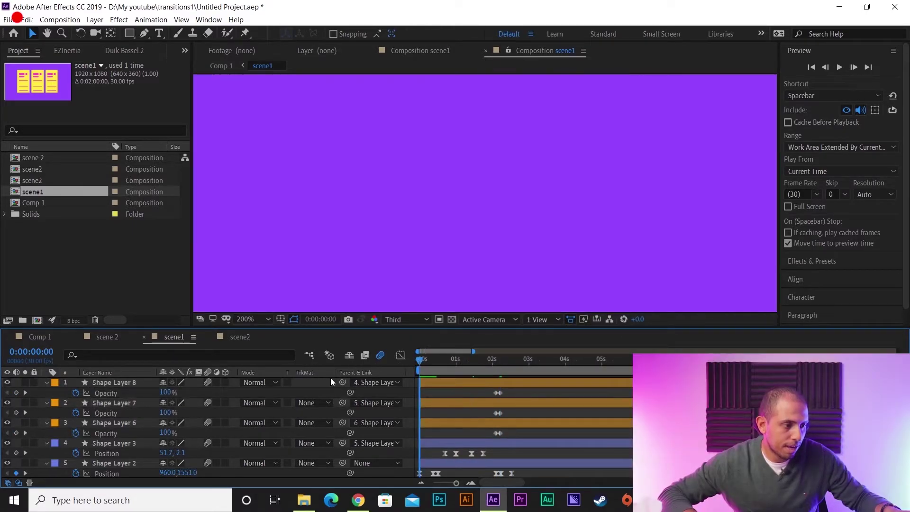
click(256, 319)
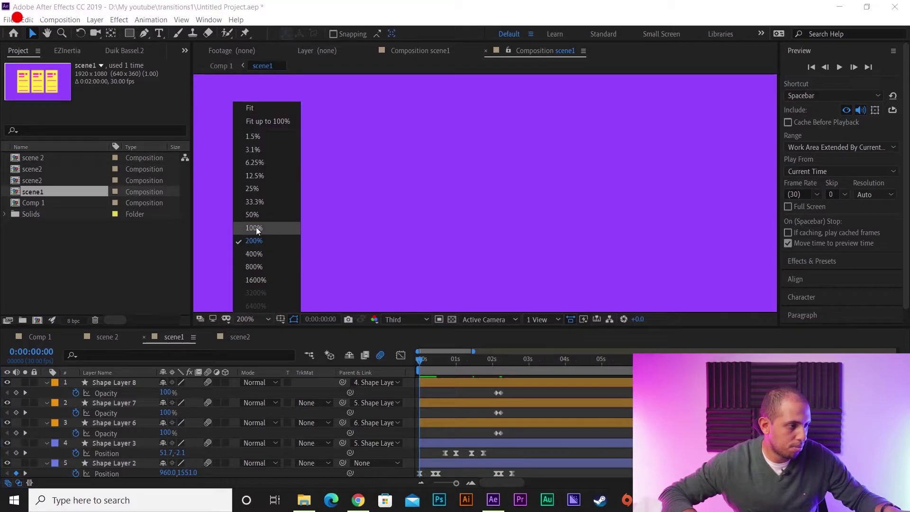
click(296, 107)
key(space)
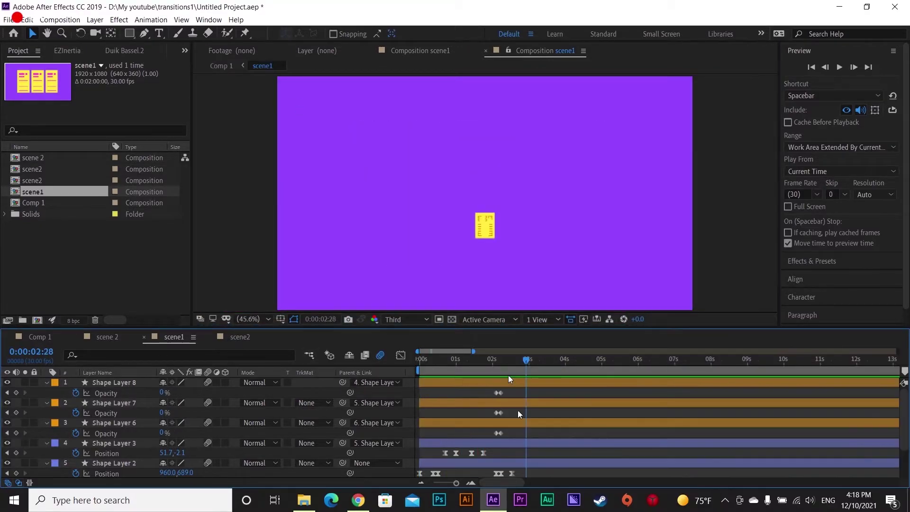
mouse_move(507, 363)
mouse_down()
mouse_move(488, 369)
mouse_move(505, 361)
mouse_up()
drag(479, 371, 509, 362)
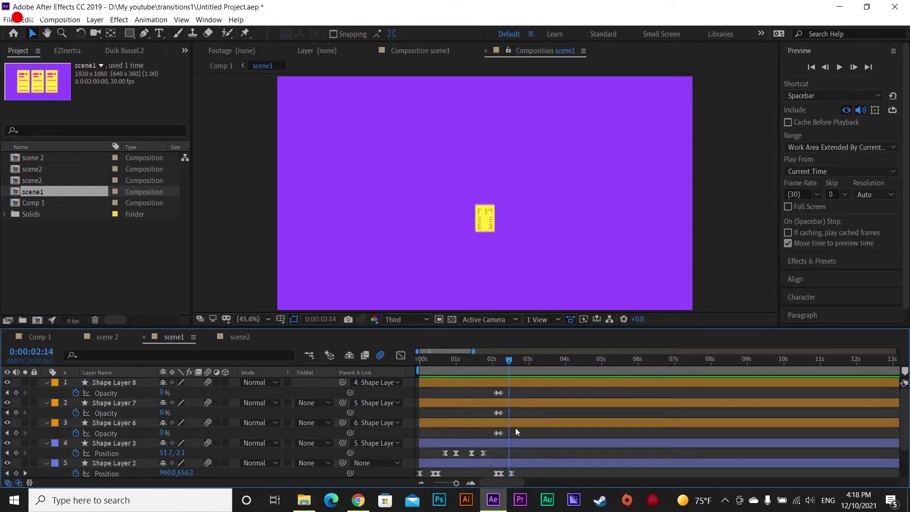
Step: Raise Shape Layer 2's Position keyframe at 0:00:02:07 to 960.0,294.0 and preview the higher jump
scroll(516, 427, up, 1)
key(j)
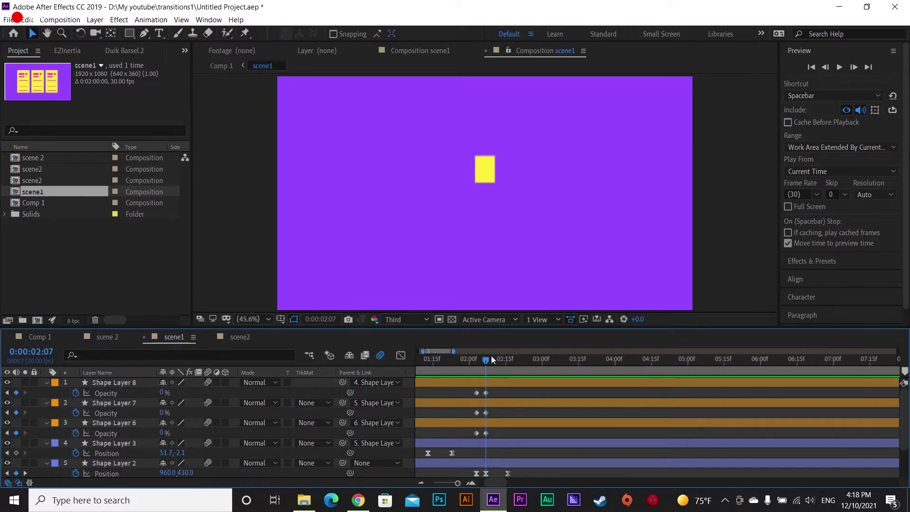
click(114, 463)
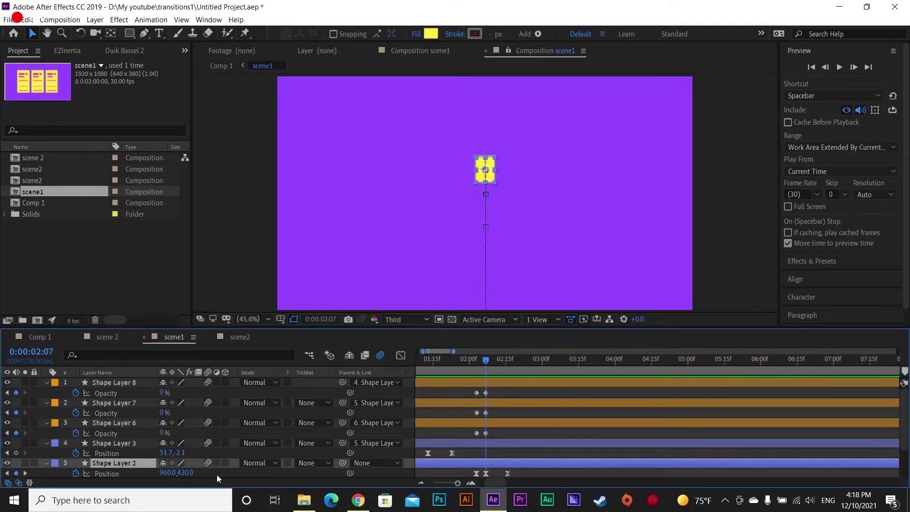
drag(183, 477, 104, 474)
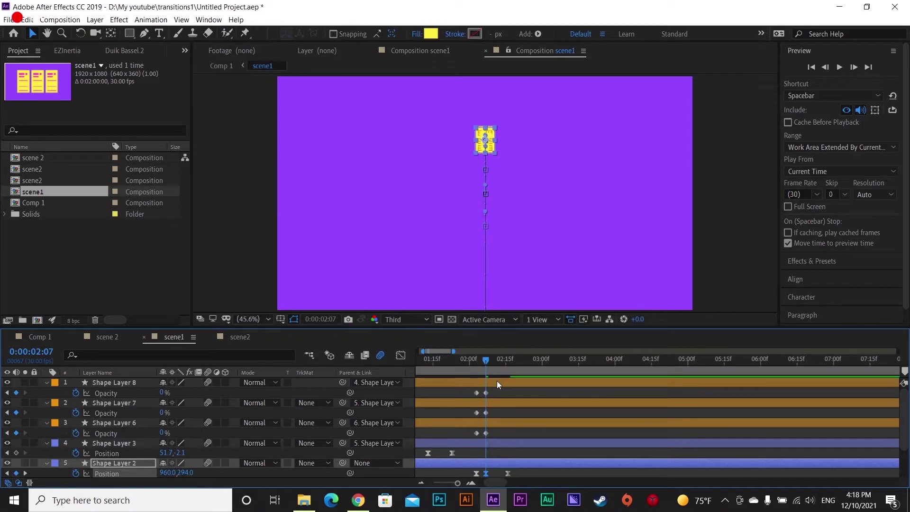
key(space)
key(space)
Step: Reshape the speed graph of Shape Layer 2's final drop so it starts slowly and peaks just before the last Position keyframe
click(534, 467)
click(535, 473)
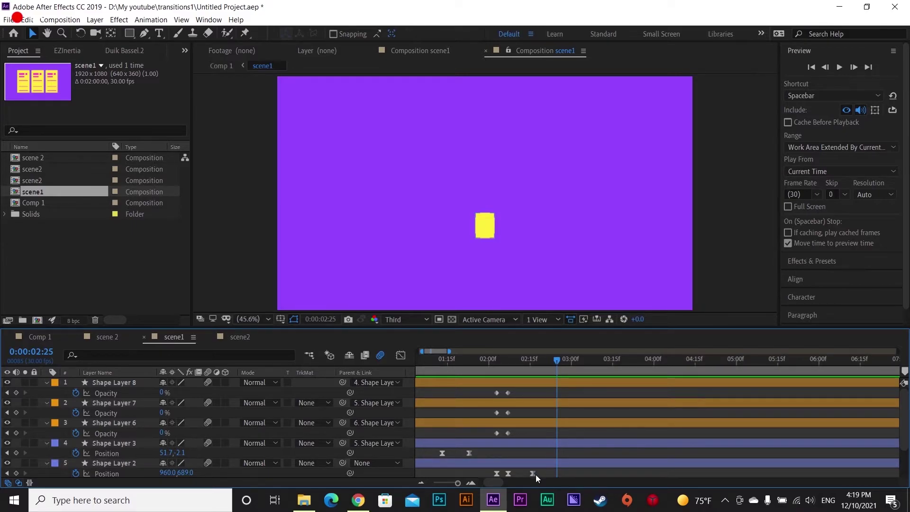
click(532, 472)
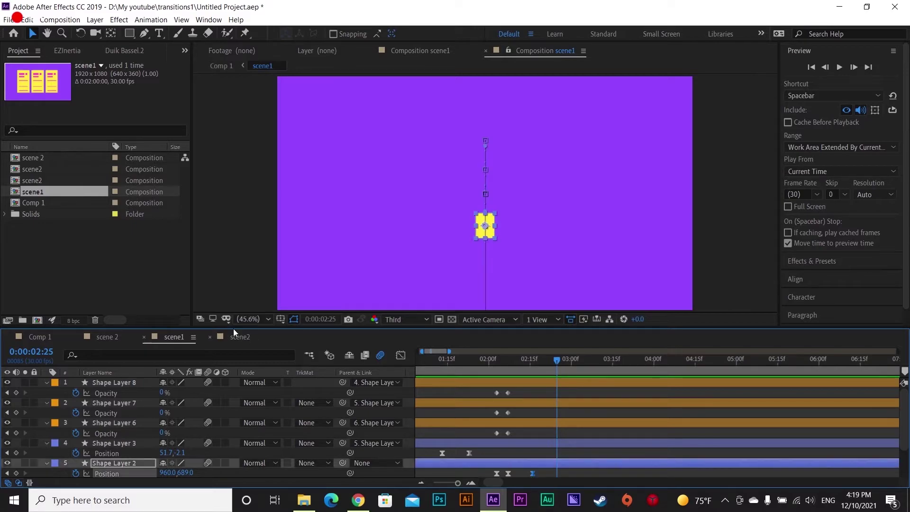
click(379, 355)
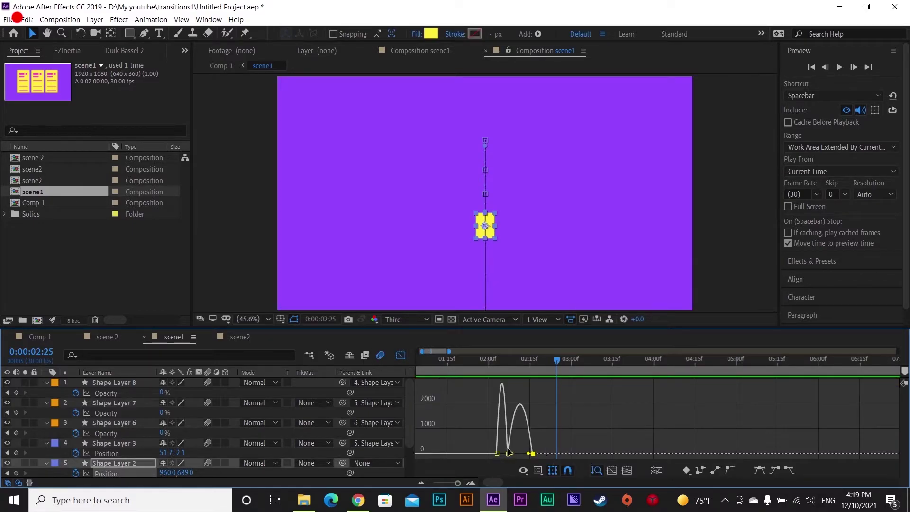
scroll(509, 451, up, 5)
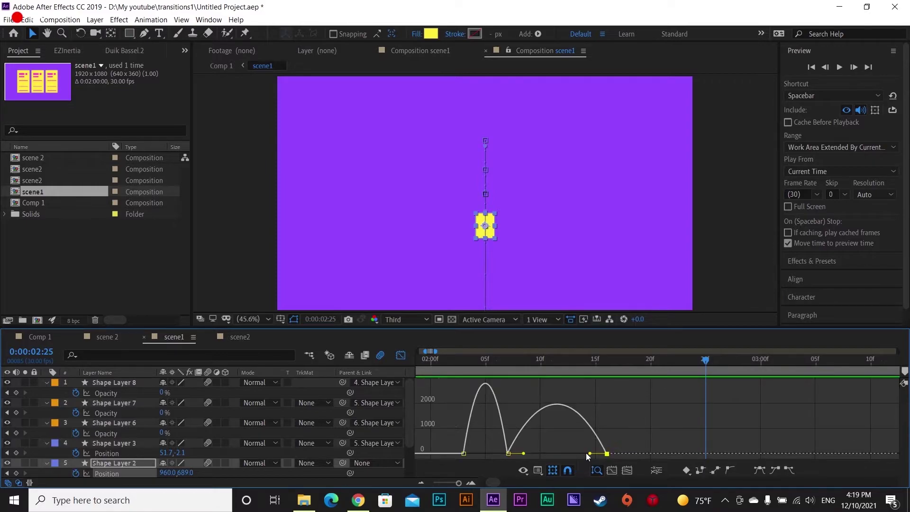
drag(524, 453, 579, 453)
click(606, 454)
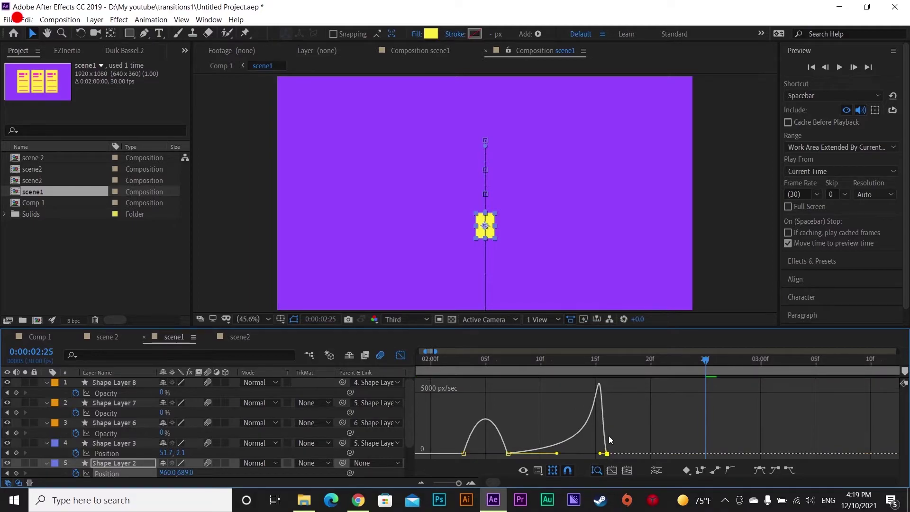
Step: Preview the retimed drop, leave the graph editor and scrub back to the top of the card's jump
scroll(608, 436, down, 5)
click(537, 375)
key(space)
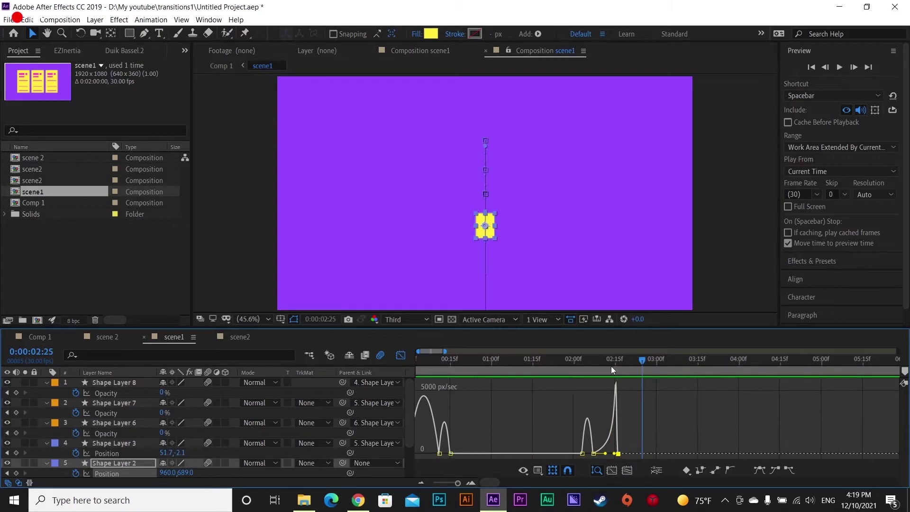
key(space)
click(401, 354)
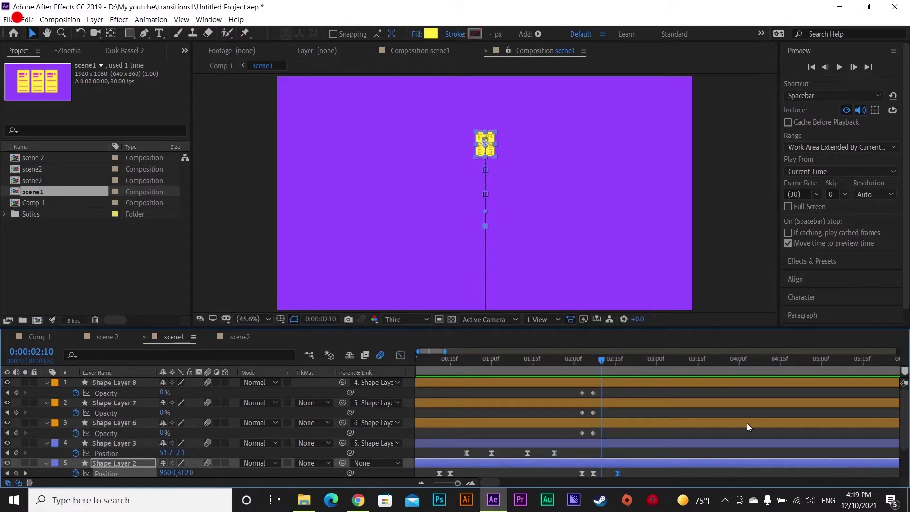
click(601, 208)
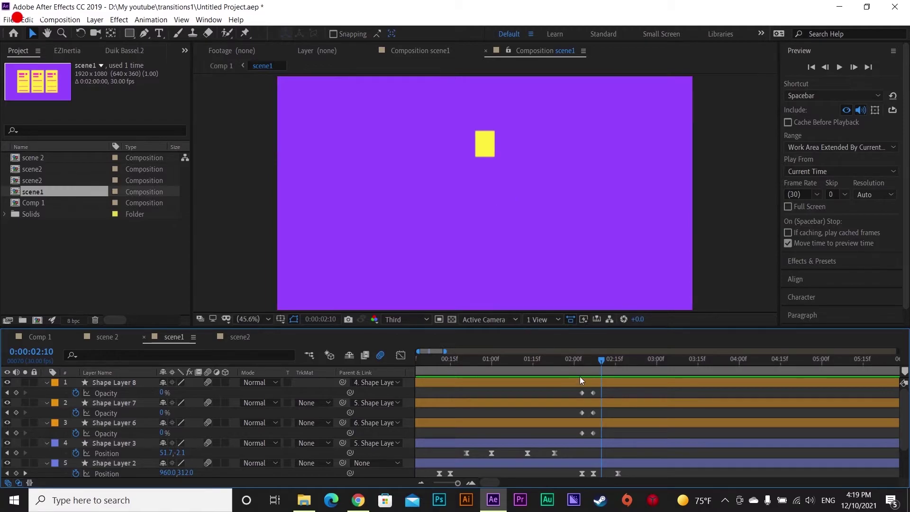
drag(603, 361, 594, 371)
Step: Return to Comp 1, go to its first frame to check the scene2 search bar, and open the scene2 composition
click(40, 336)
drag(428, 363, 411, 363)
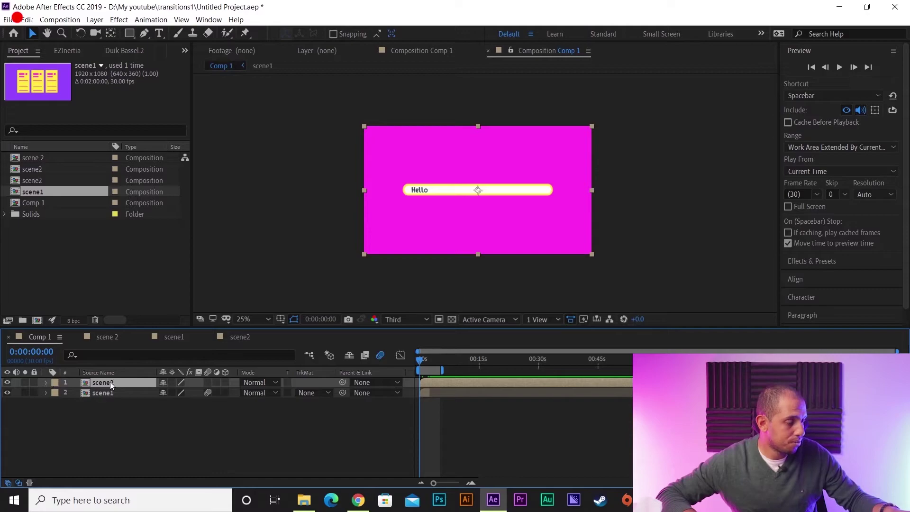
scroll(495, 191, up, 1)
scroll(495, 191, down, 1)
scroll(494, 190, up, 1)
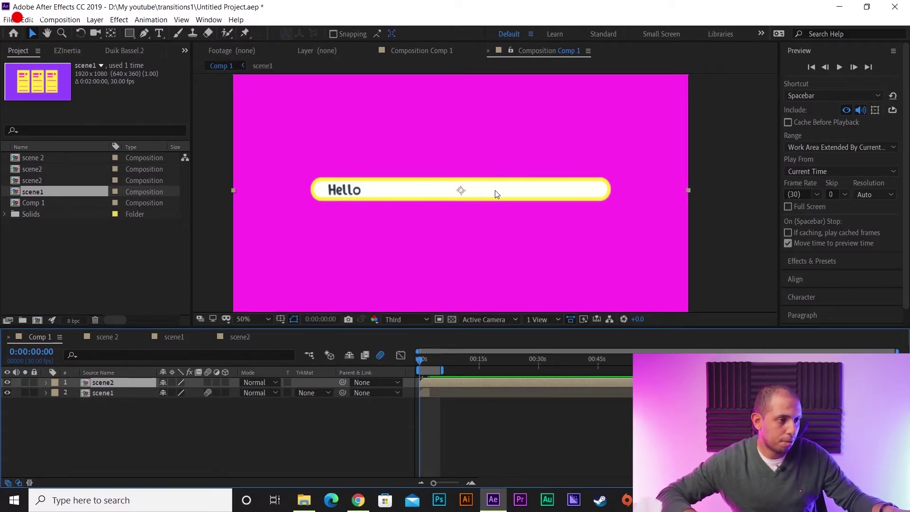
double_click(104, 382)
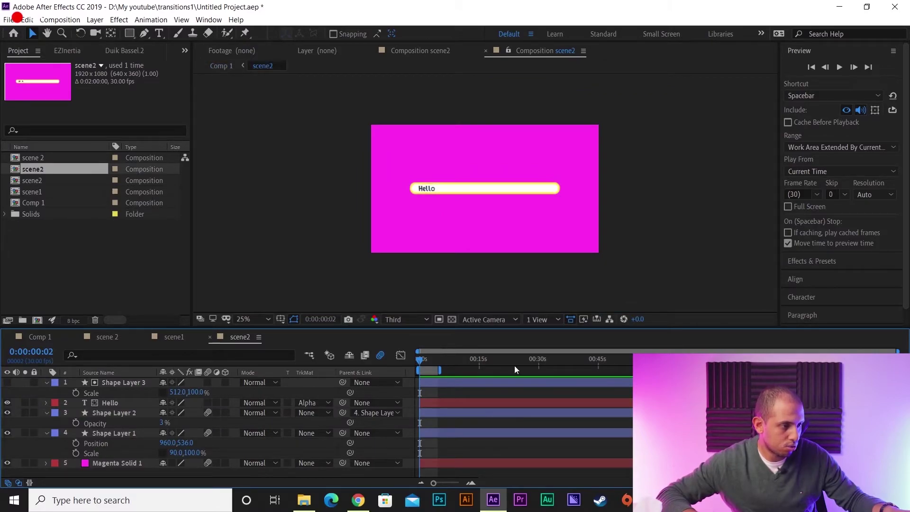
Step: Check scene2's shape layers and delete Shape Layer 2 from the composition
click(114, 412)
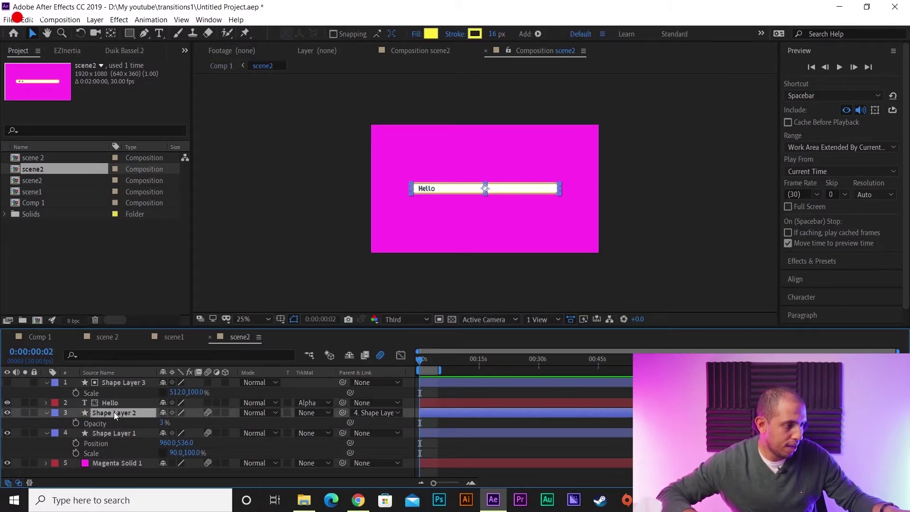
click(123, 386)
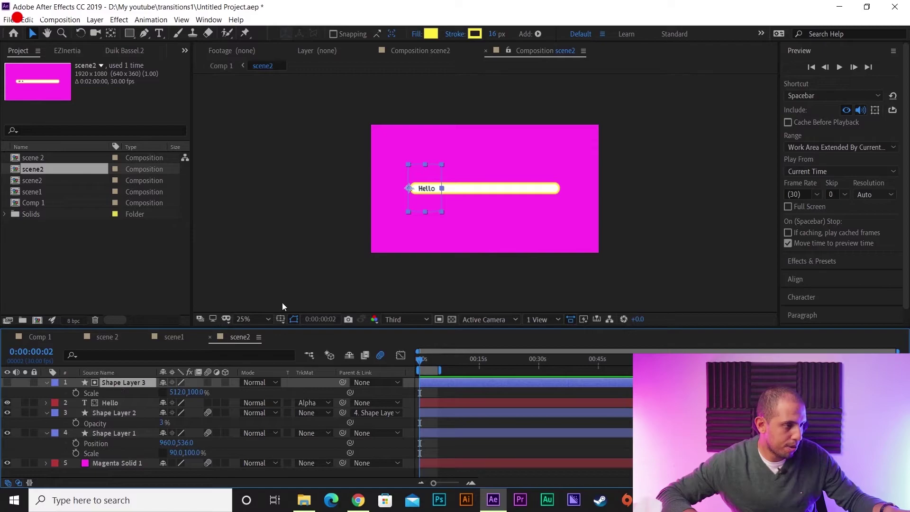
scroll(430, 194, up, 2)
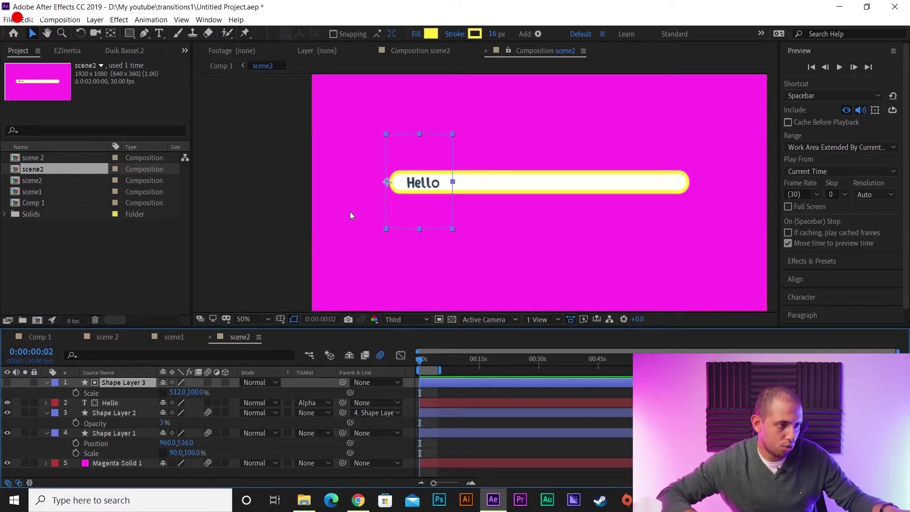
mouse_move(405, 218)
mouse_down()
mouse_move(484, 215)
mouse_move(413, 219)
mouse_move(412, 211)
mouse_up()
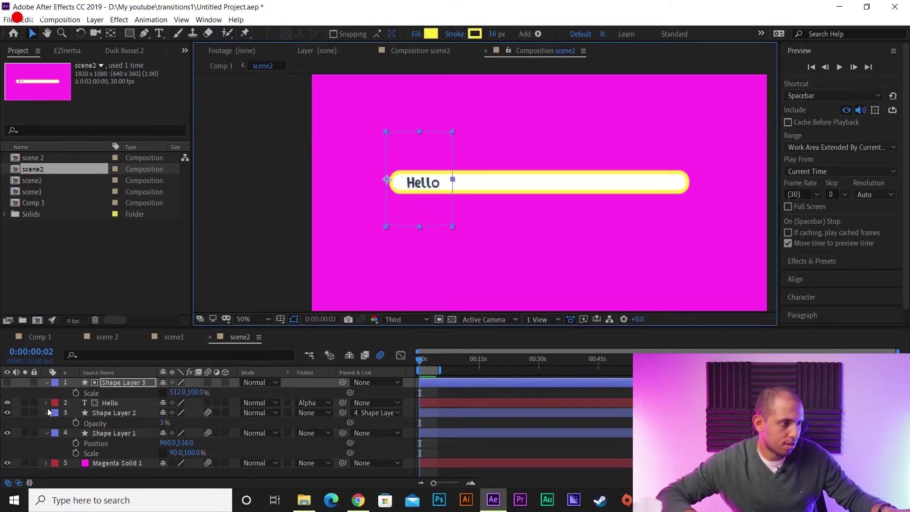
click(113, 386)
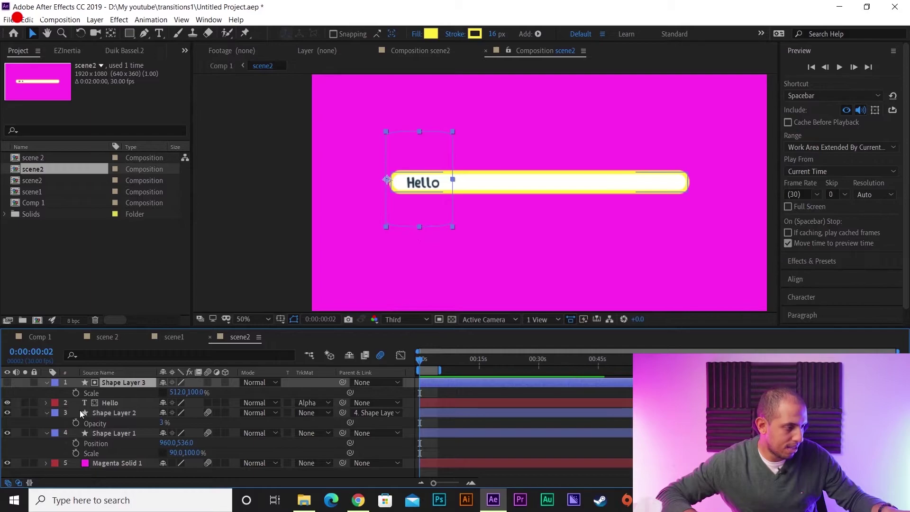
click(83, 404)
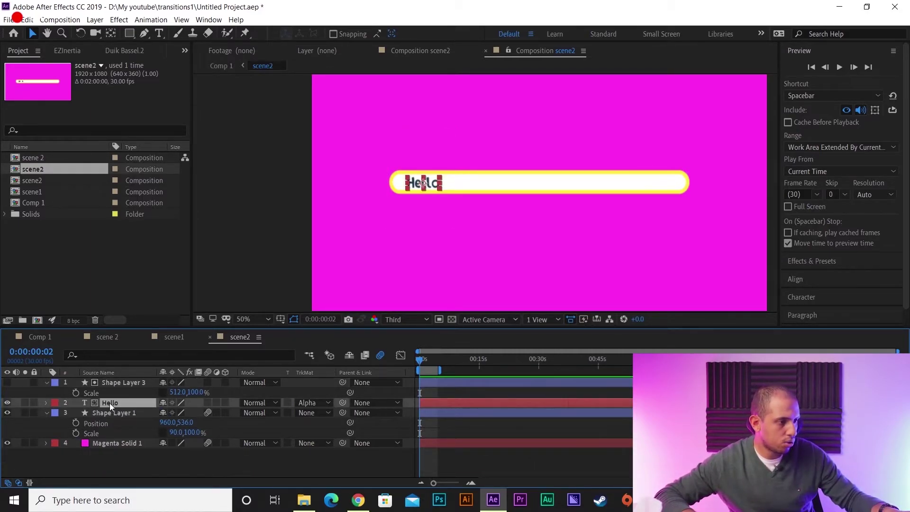
Step: Examine Shape Layer 1, the search bar shape, by toggling its visibility and viewing it up close
click(114, 416)
click(8, 413)
click(7, 413)
scroll(572, 184, up, 2)
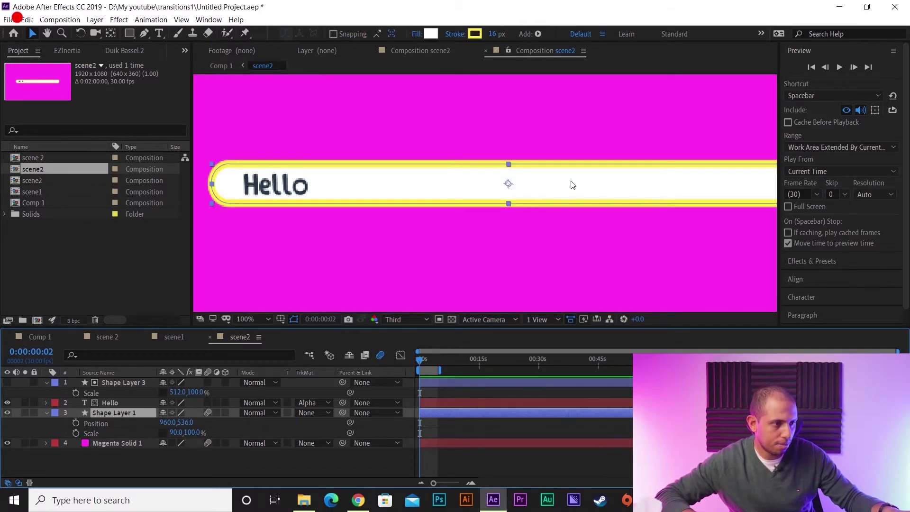
scroll(572, 185, down, 2)
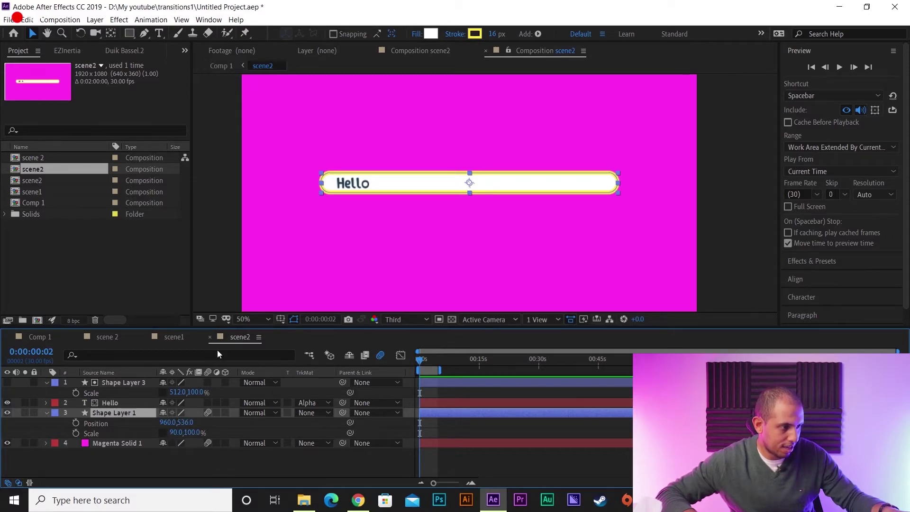
Step: Cut all layers out of the scene2 composition and return to Comp 1
click(132, 442)
key(ctrl+a)
key(Delete)
click(52, 337)
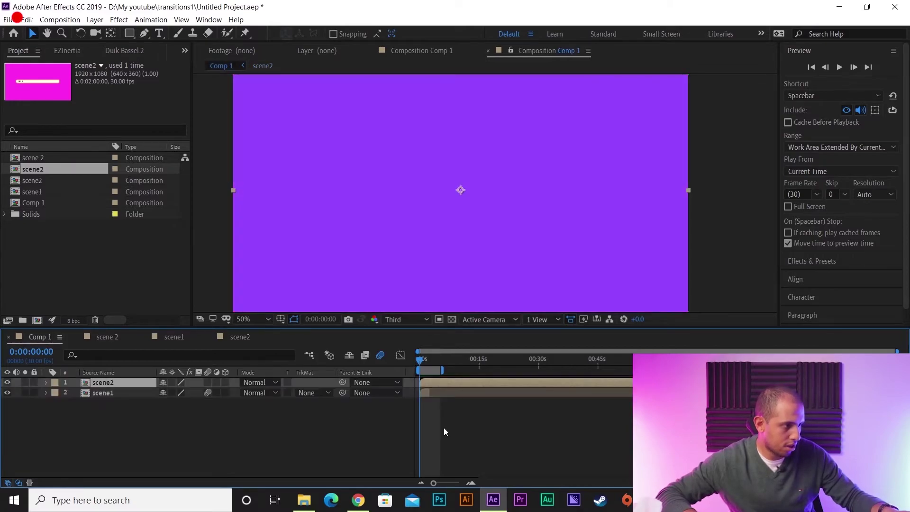
Step: Paste the cut scene2 layers into Comp 1 at 0:00:02:21 and delete the emptied scene2 precomp layer
click(443, 427)
click(107, 394)
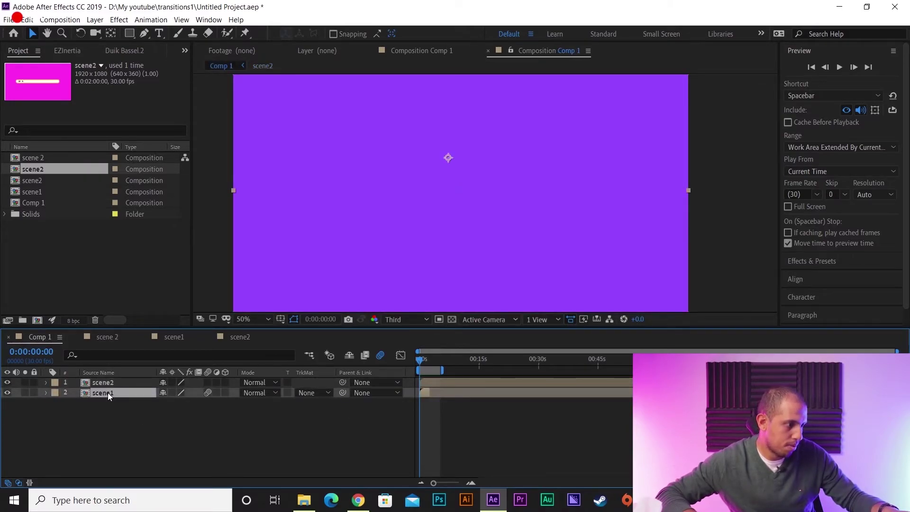
drag(426, 355, 430, 356)
click(106, 428)
key(ctrl+v)
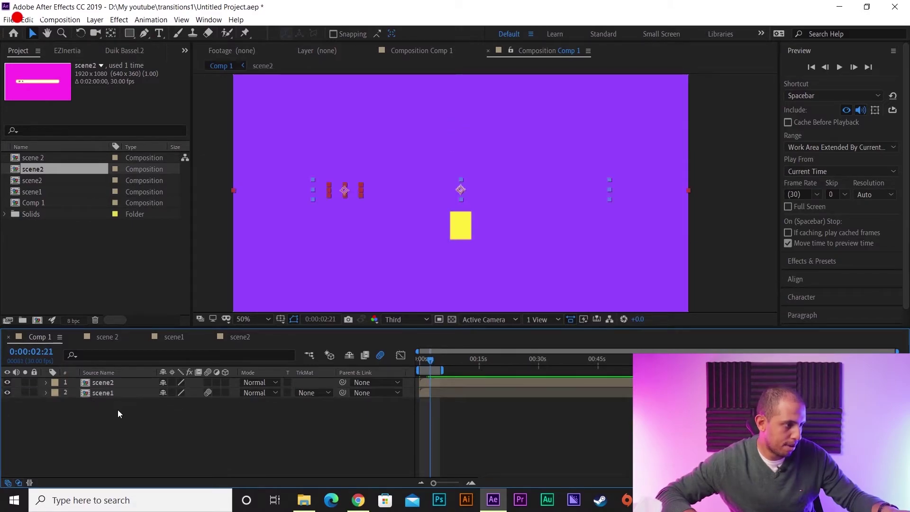
click(115, 420)
key(Delete)
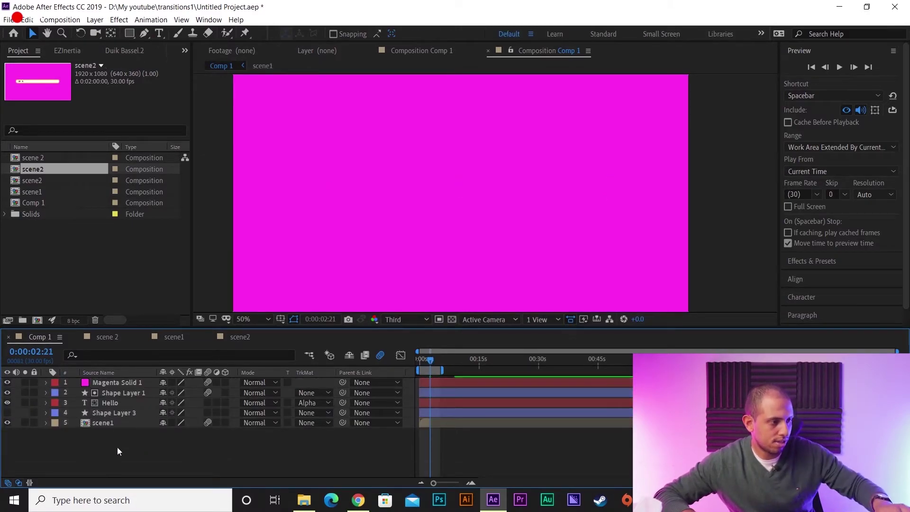
Step: Move Magenta Solid 1 directly above scene1 and the Hello text layer to the top of the stack
click(111, 413)
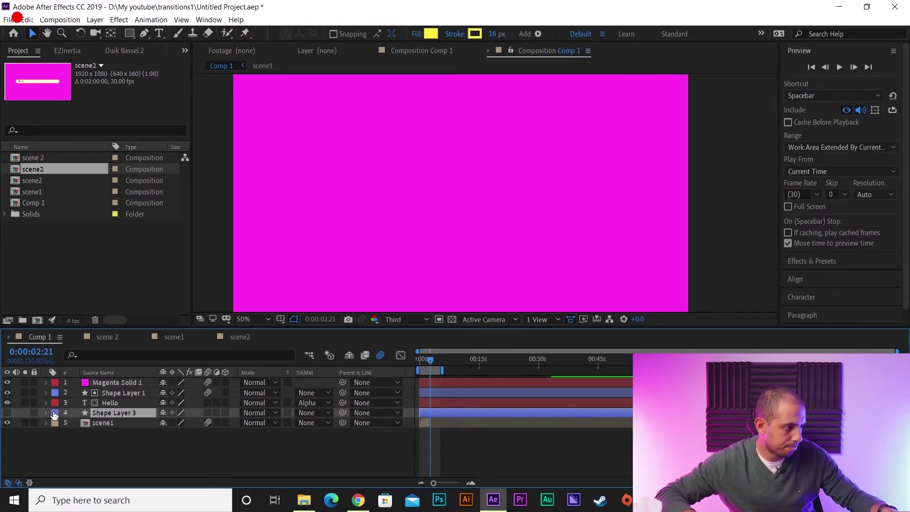
drag(107, 383, 57, 417)
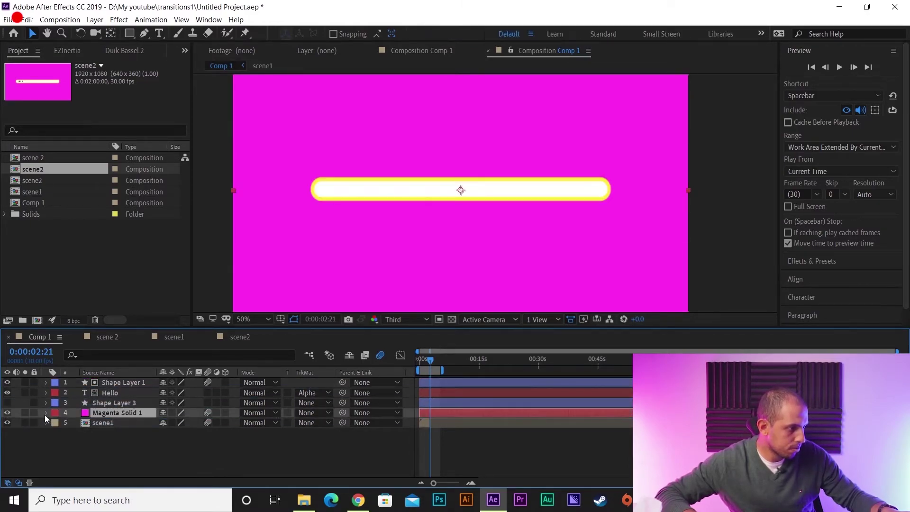
click(7, 403)
click(7, 402)
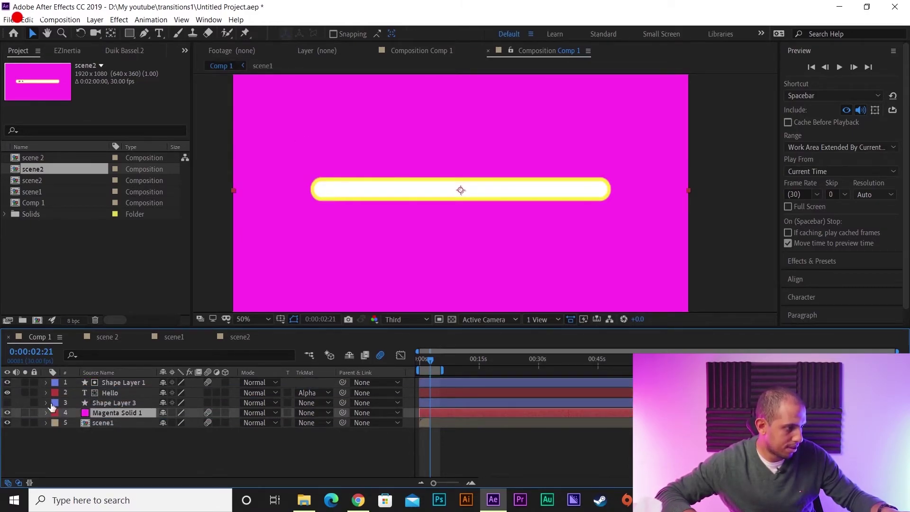
click(99, 393)
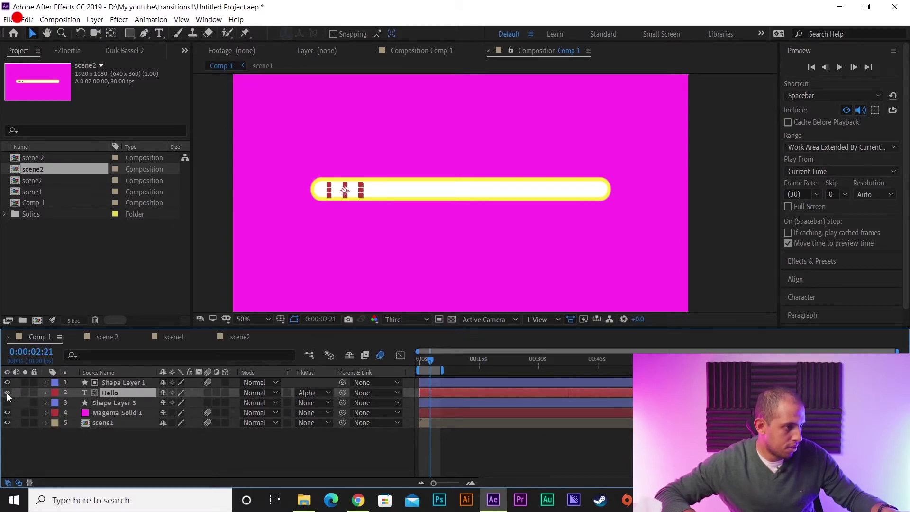
drag(114, 393, 136, 380)
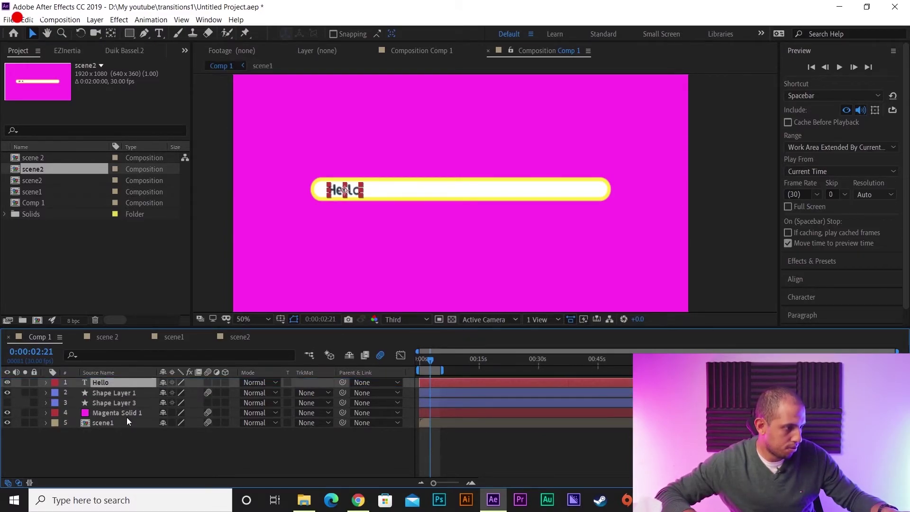
click(121, 445)
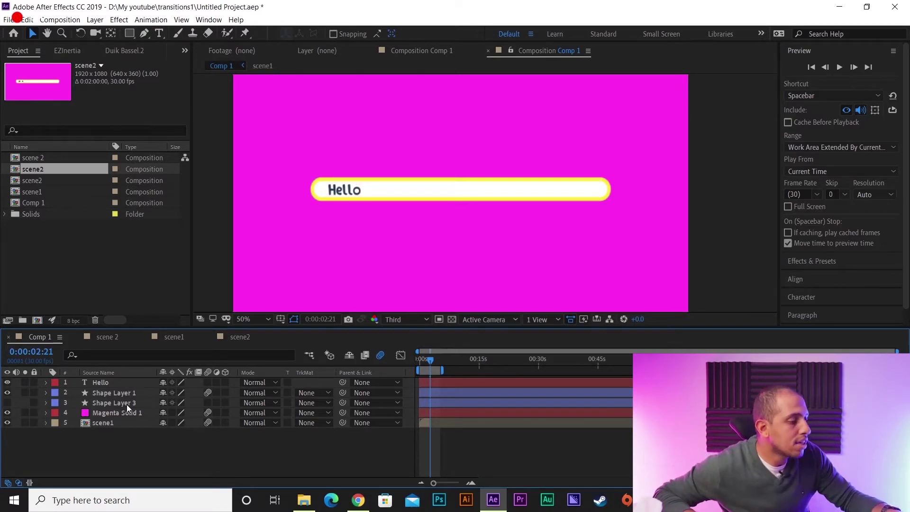
Step: Hide the Hello text and order the layers with Shape Layer 3 on top as its alpha matte and Shape Layer 1 below
click(7, 382)
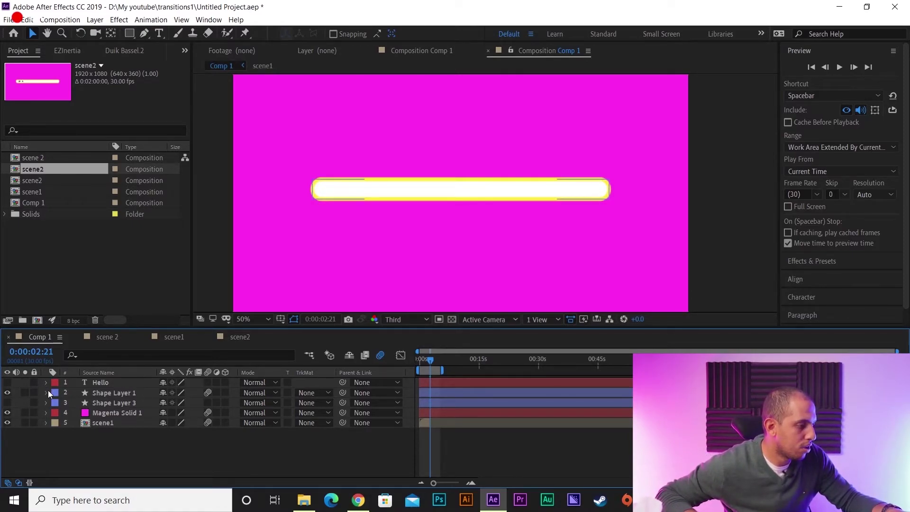
click(107, 392)
key(Return)
drag(112, 402, 113, 379)
click(114, 404)
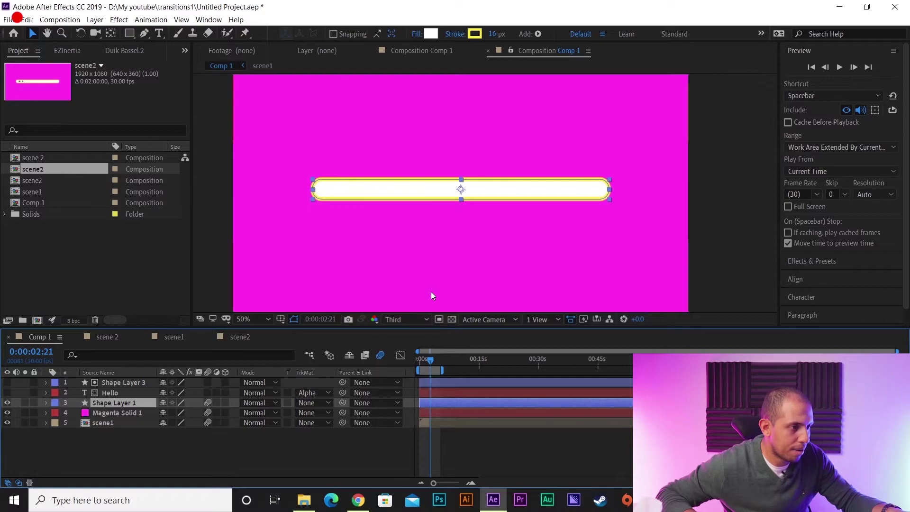
click(7, 403)
click(7, 403)
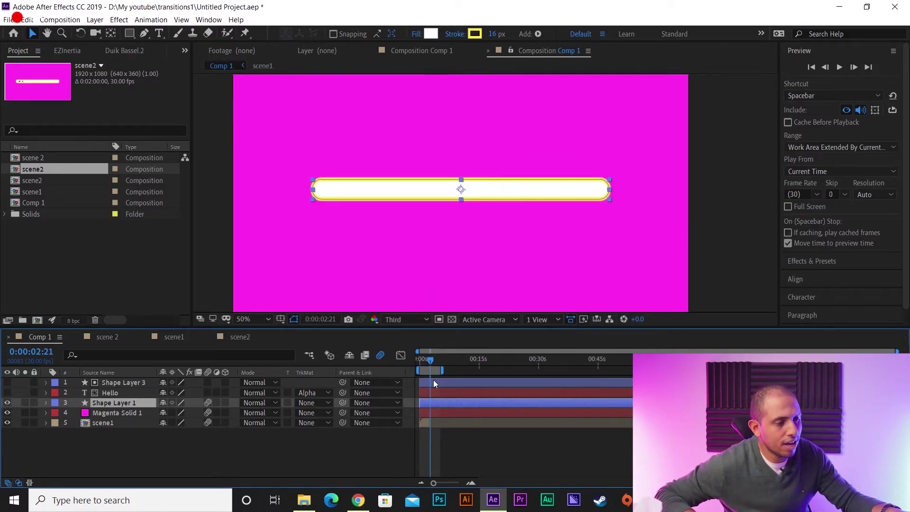
Step: Select the four pasted layers, shift their start to about 3.5 seconds, and park the playhead at 0:00:02:16
drag(426, 361, 410, 366)
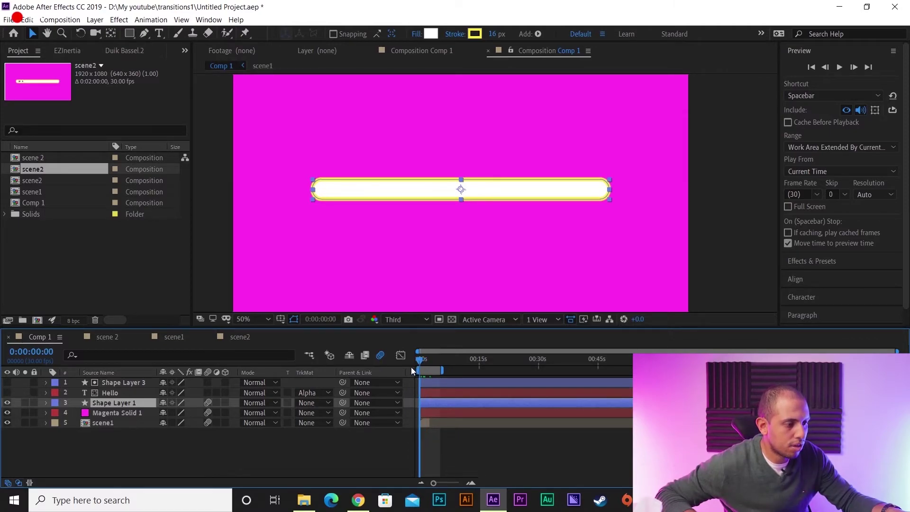
click(124, 422)
click(127, 412)
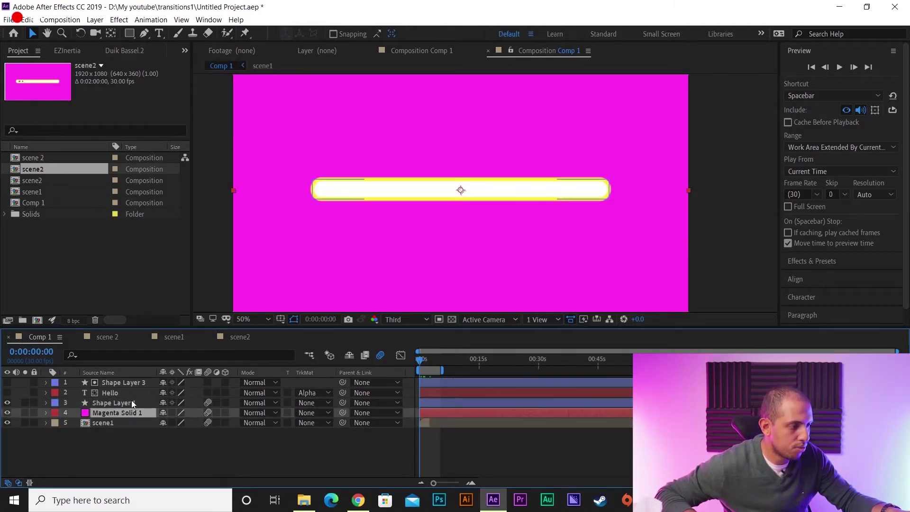
shift+click(134, 383)
drag(127, 383, 448, 378)
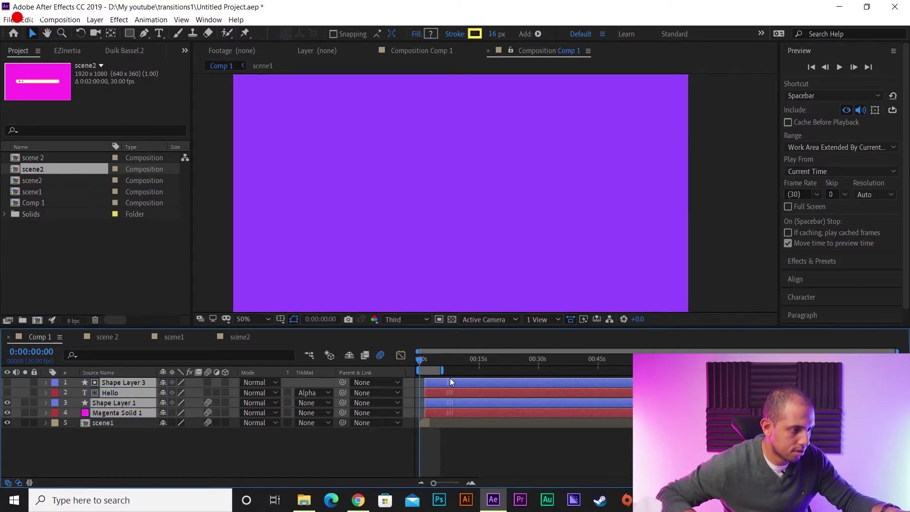
scroll(423, 401, up, 3)
drag(428, 360, 439, 357)
drag(468, 388, 567, 384)
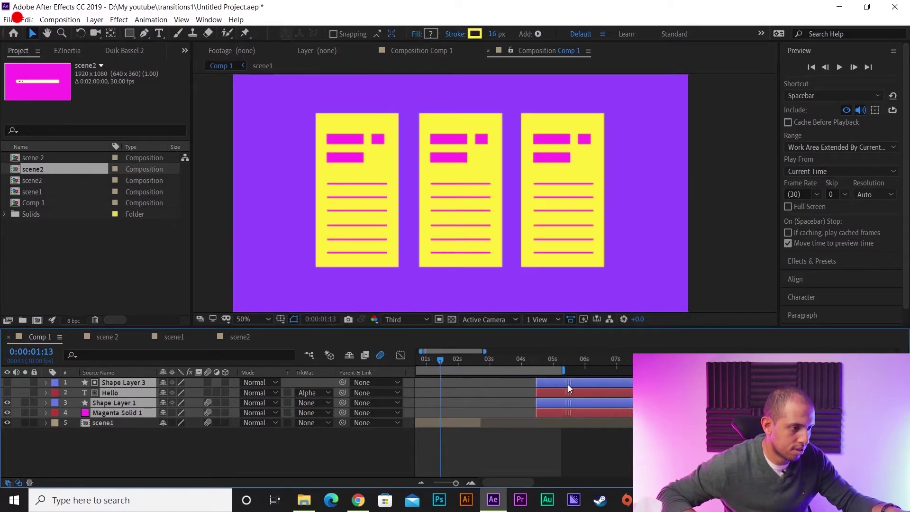
drag(463, 357, 475, 356)
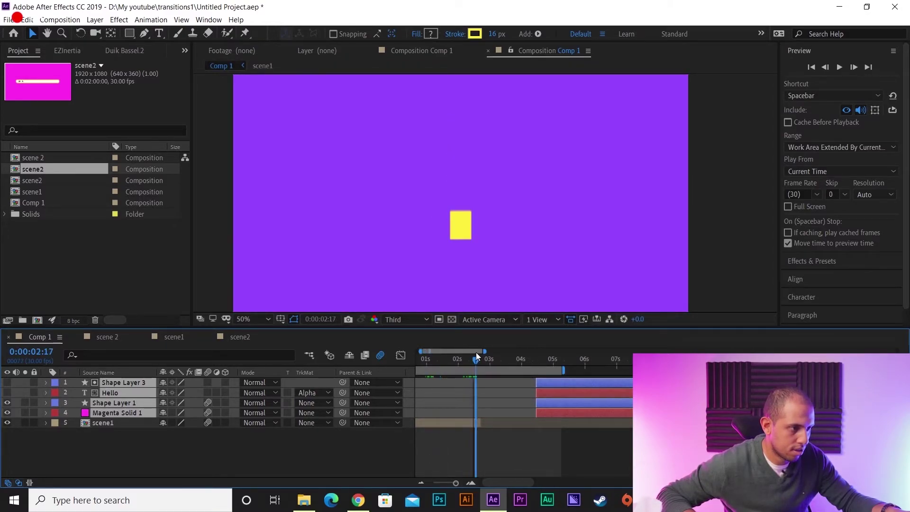
drag(473, 357, 476, 356)
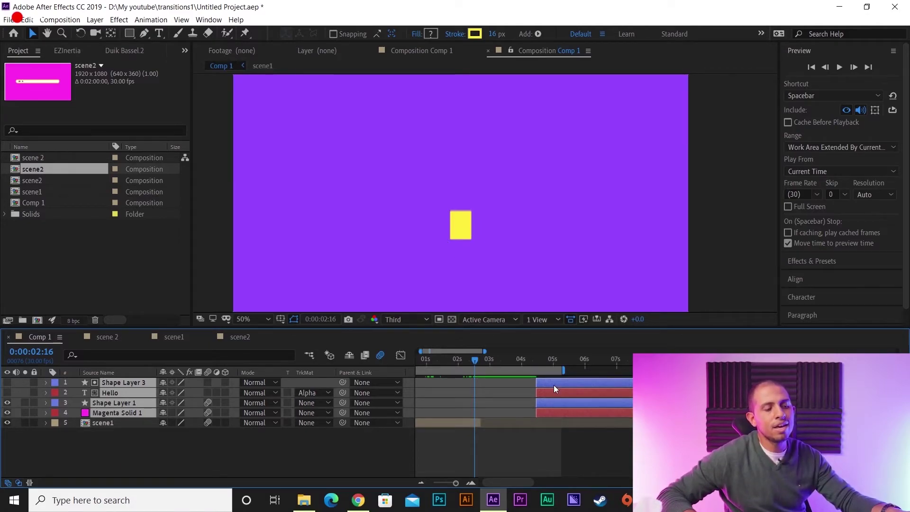
drag(553, 385, 529, 386)
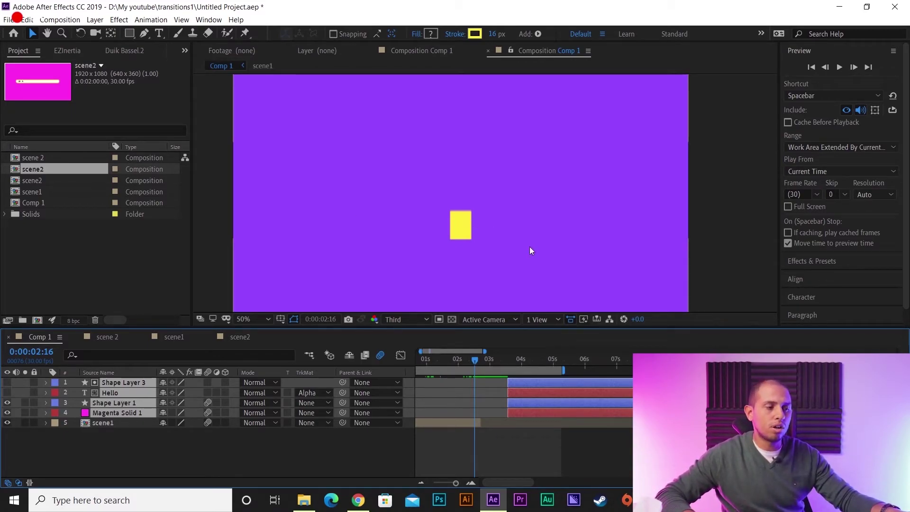
Step: Start Shape Layer 1 at 0:00:02:16 and Magenta Solid 1 a few frames after it
drag(537, 413, 503, 414)
scroll(473, 406, up, 2)
mouse_move(567, 402)
mouse_down()
mouse_move(506, 402)
mouse_move(507, 413)
mouse_up()
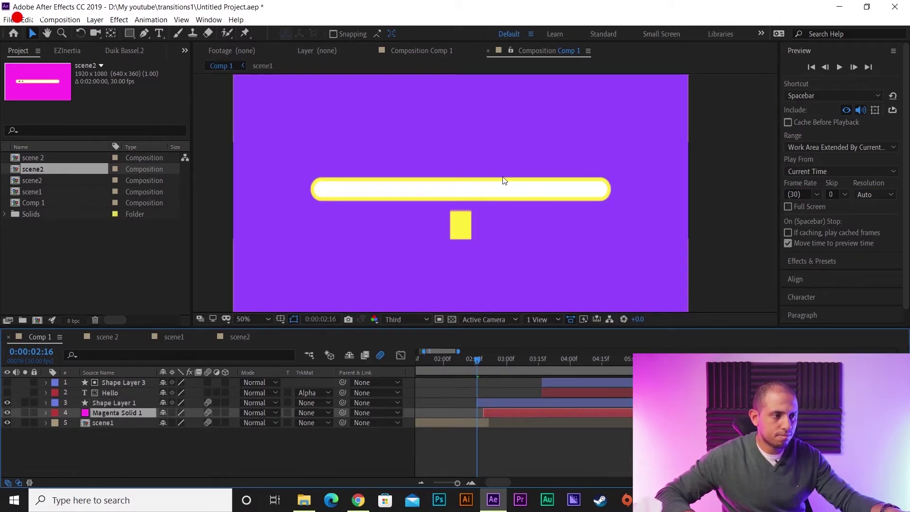
Step: Scale Shape Layer 1 to 6.0,116.0% and place it exactly over the small yellow block at 960.0,686.0
click(503, 209)
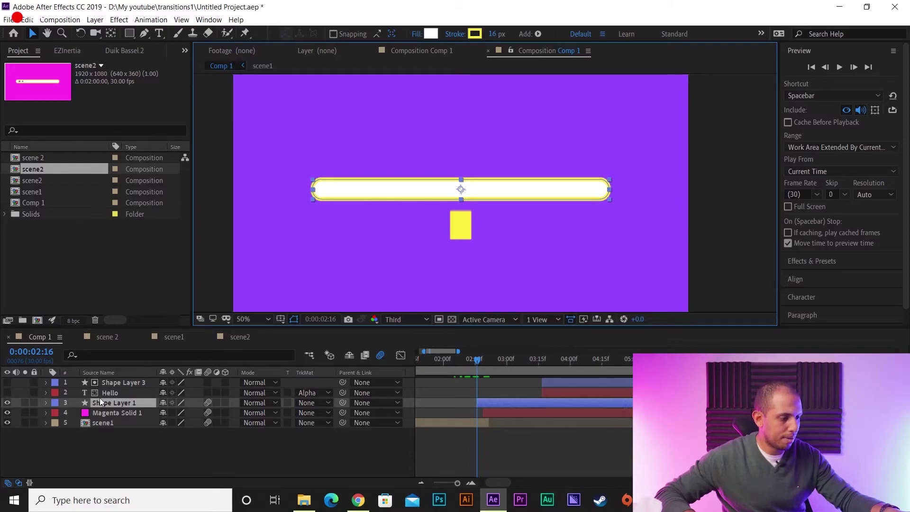
key(s)
drag(178, 412, 133, 414)
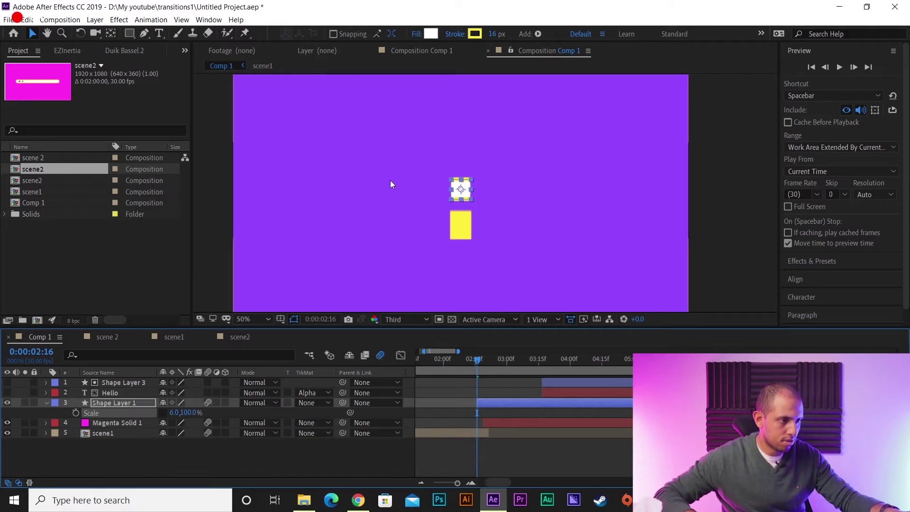
drag(457, 196, 460, 224)
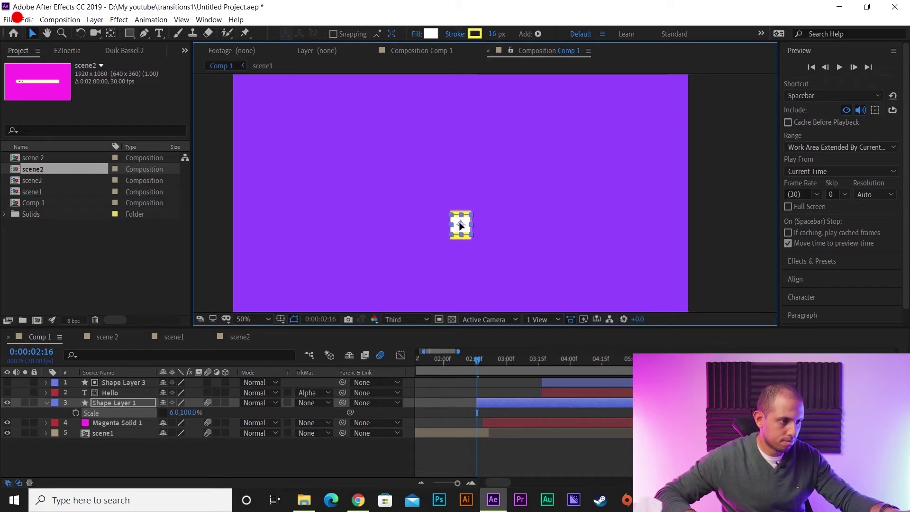
drag(192, 412, 199, 412)
drag(460, 230, 461, 230)
click(553, 450)
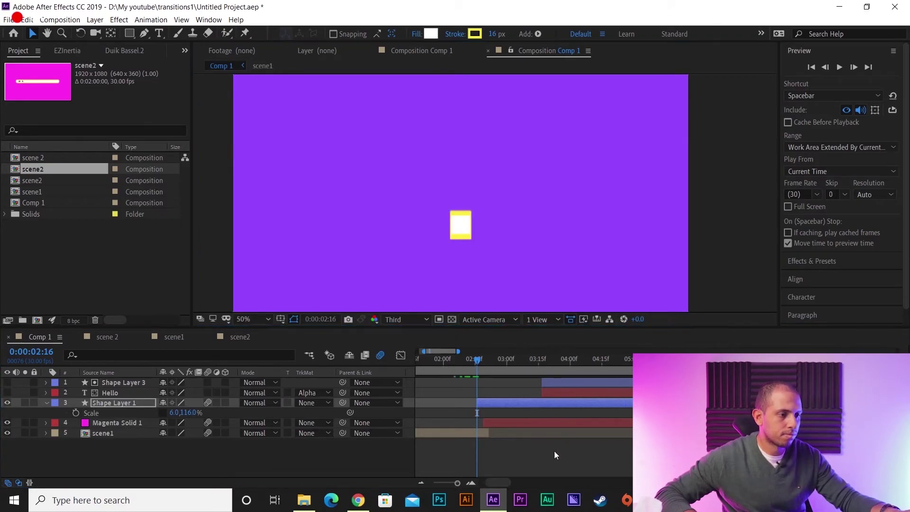
Step: Reveal all of Shape Layer 1's Transform properties in the timeline
click(466, 226)
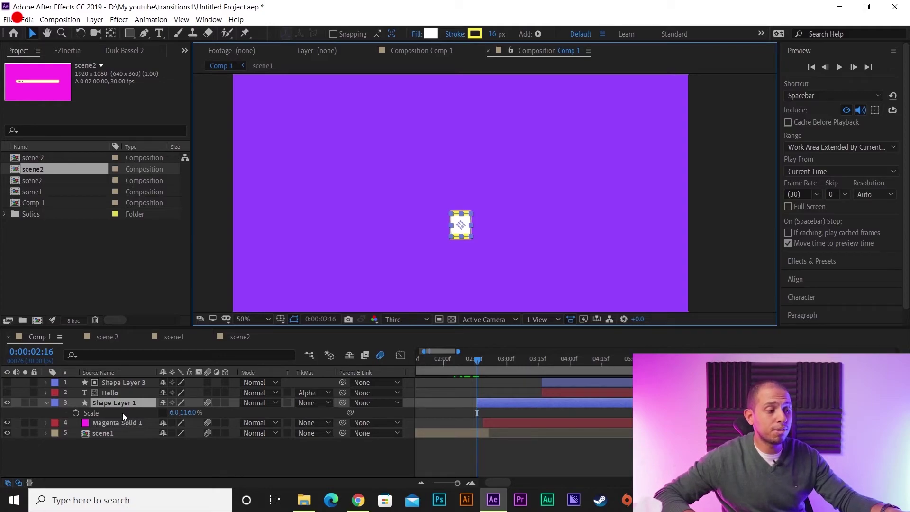
click(48, 402)
click(47, 402)
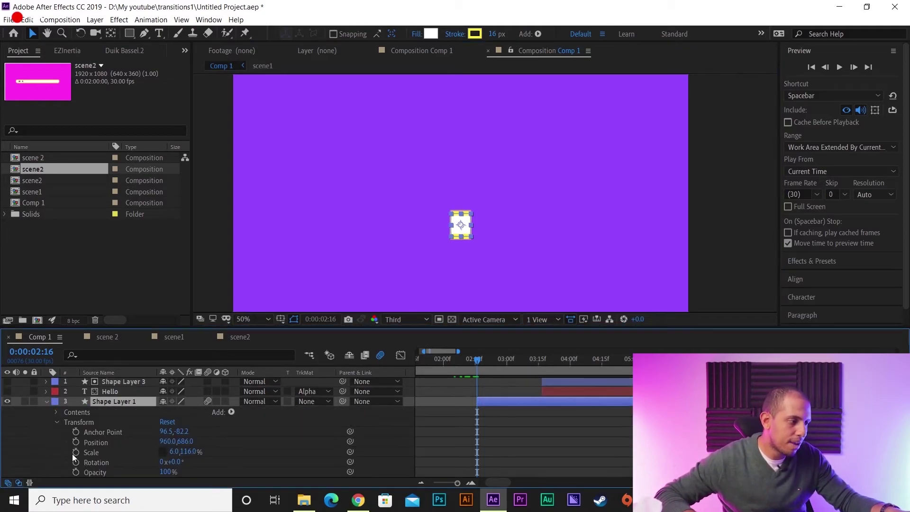
scroll(68, 451, down, 1)
click(220, 422)
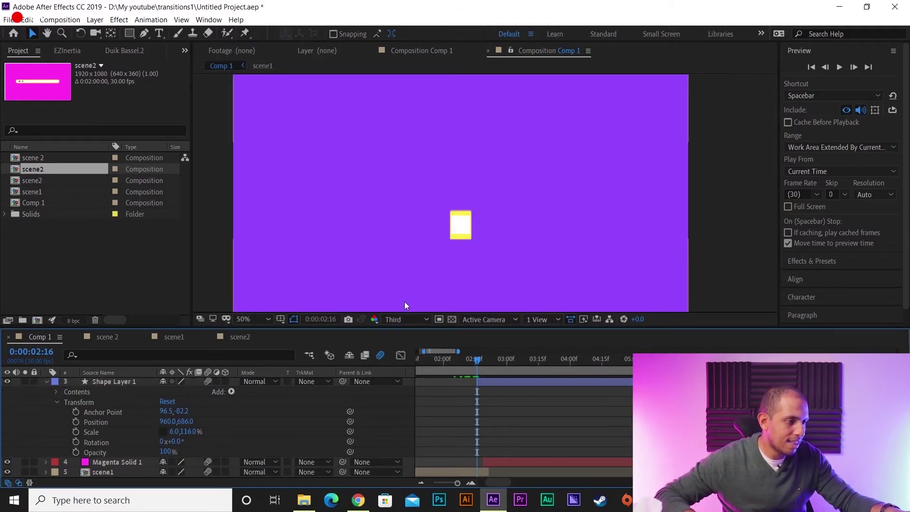
Step: Change the fill color of Rectangle 1 in Shape Layer 1 to yellow FFEE3C, sampled from the small yellow block
click(460, 224)
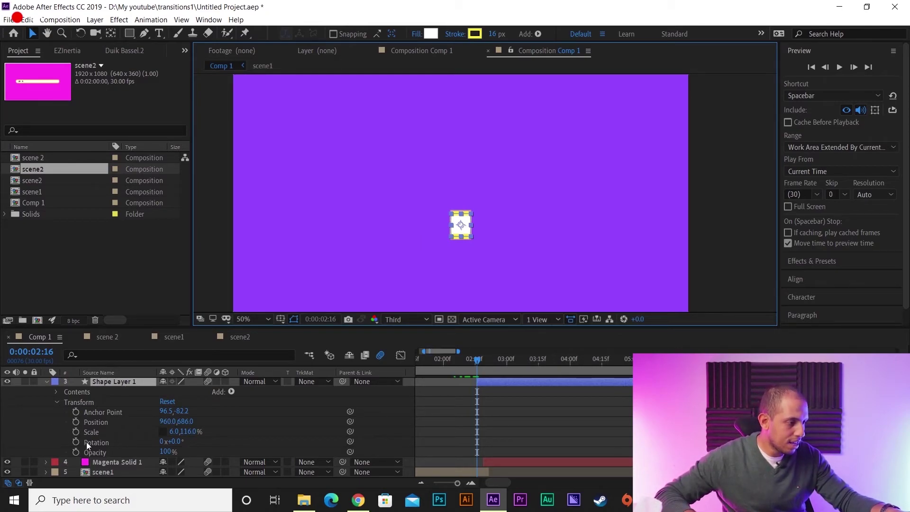
click(56, 392)
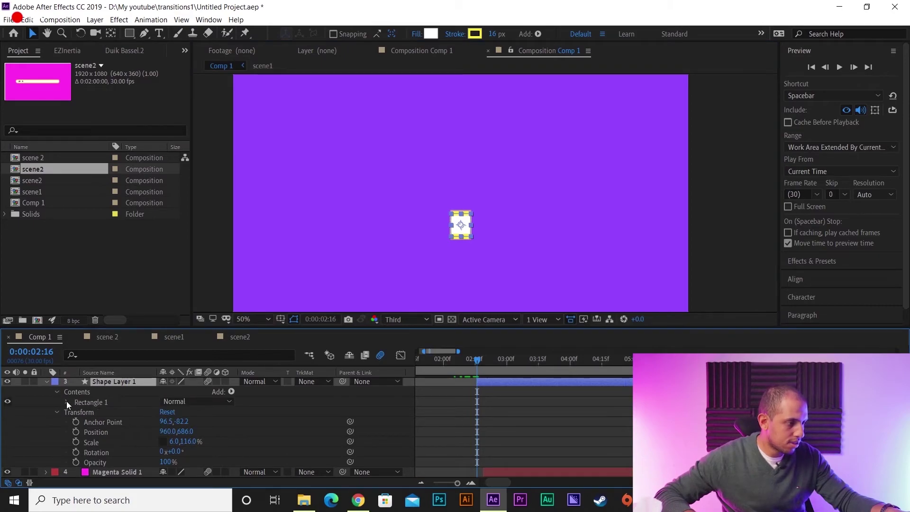
click(67, 402)
scroll(141, 424, down, 2)
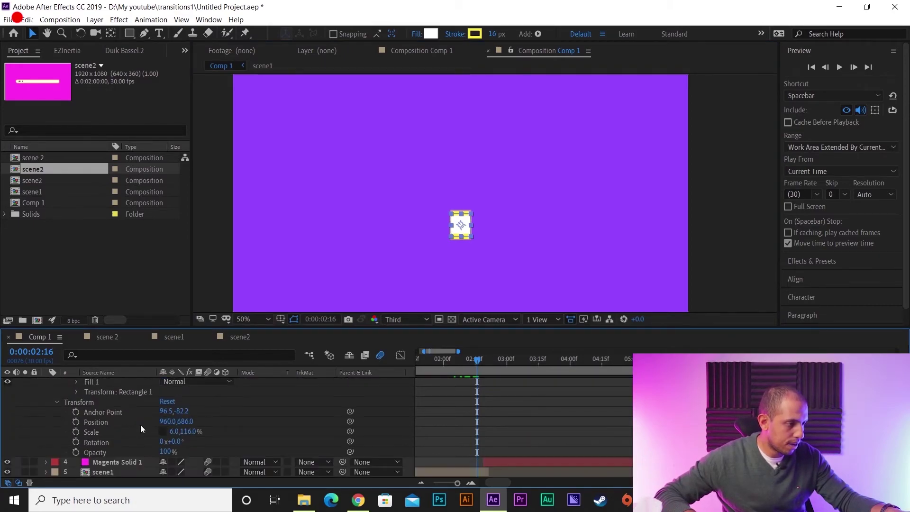
scroll(77, 411, up, 2)
click(78, 411)
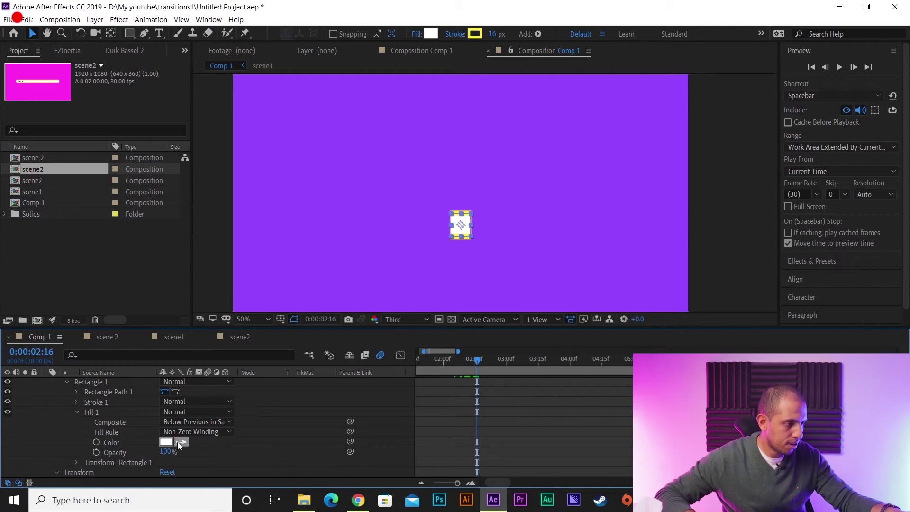
click(166, 441)
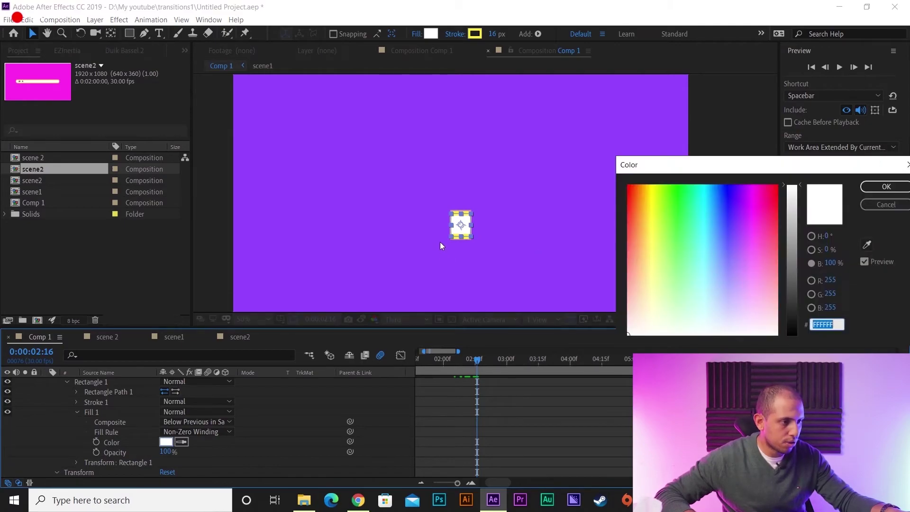
click(867, 244)
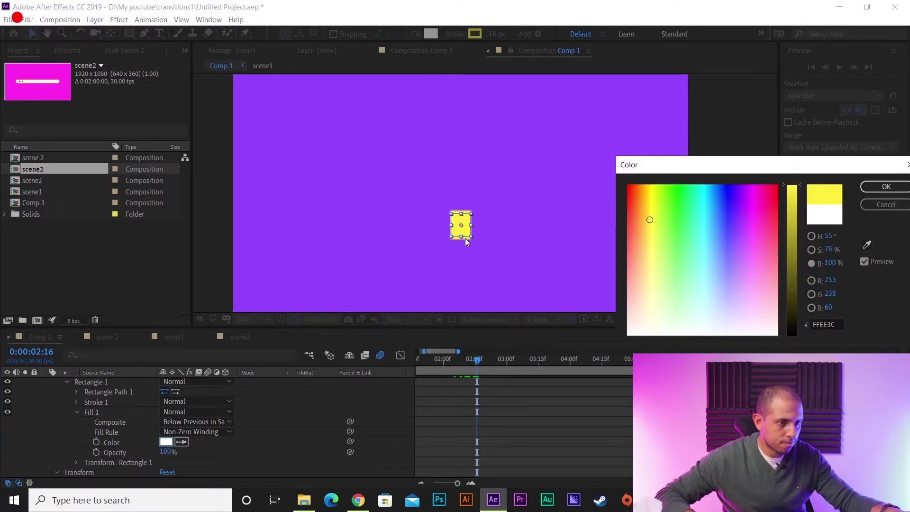
click(465, 238)
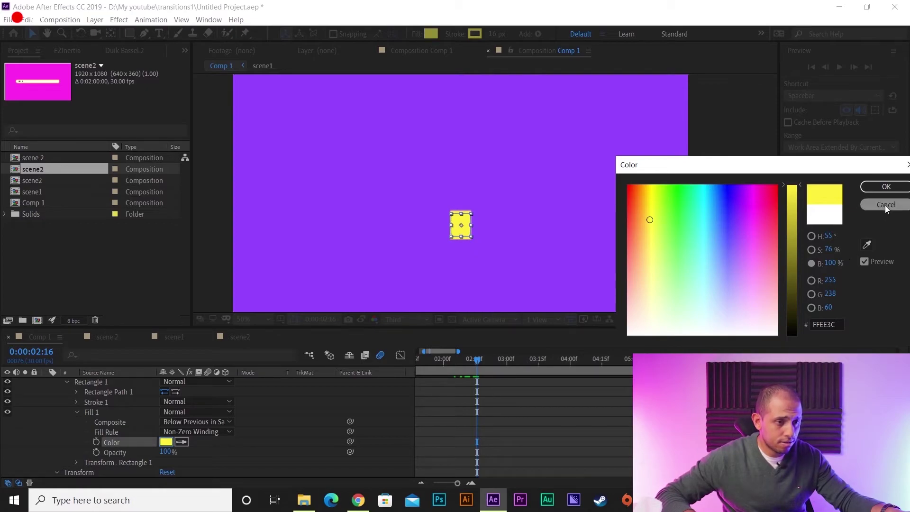
click(885, 205)
Step: Keyframe Shape Layer 1's fill color at 0:00:02:16 and change it to white FFFFFF at 0:00:02:19
click(96, 441)
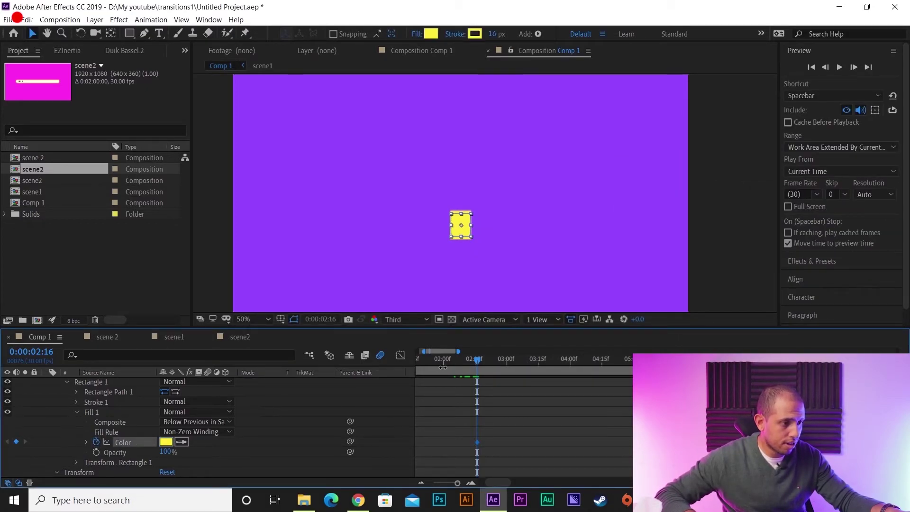
drag(485, 360, 483, 360)
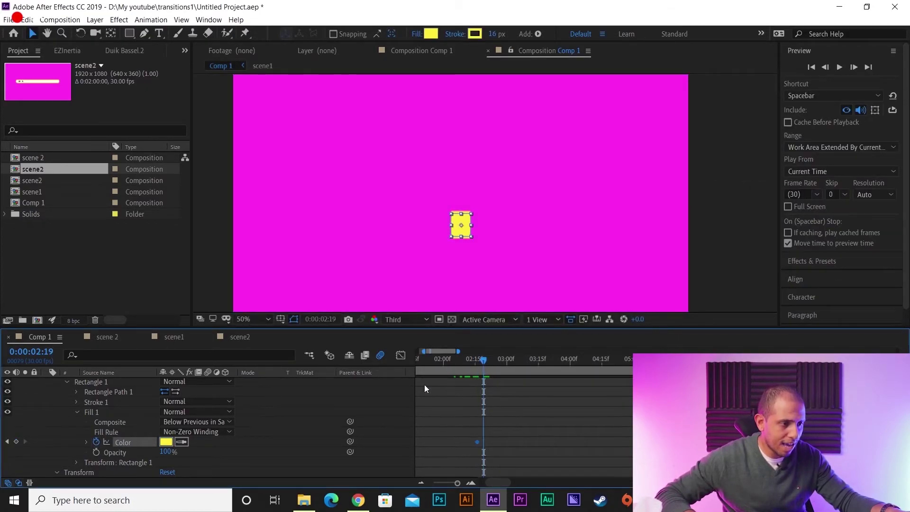
click(164, 442)
click(769, 333)
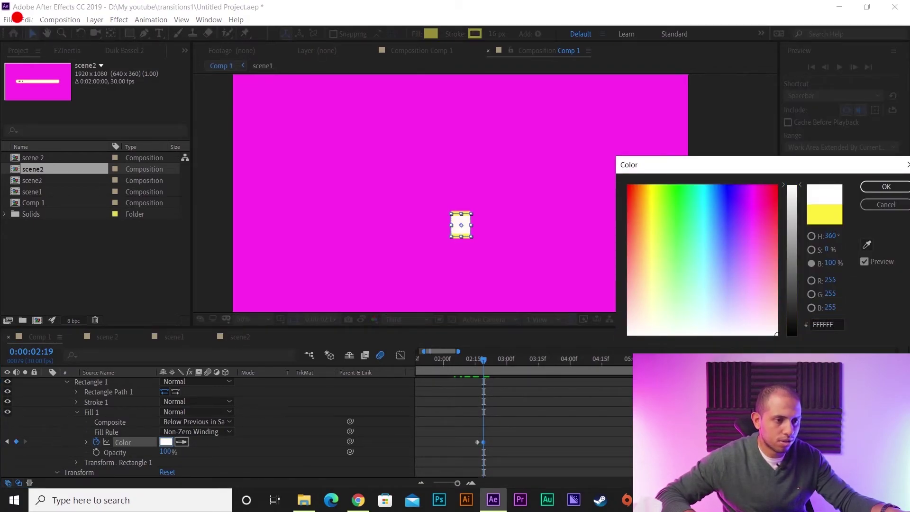
click(884, 186)
click(583, 435)
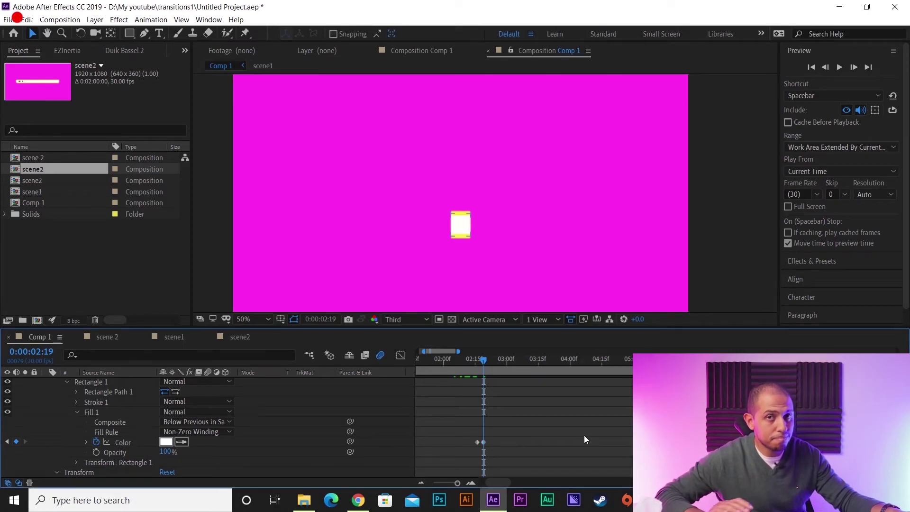
Step: Apply Easy Ease to both fill color keyframes and collapse Shape Layer 1's properties
key(j)
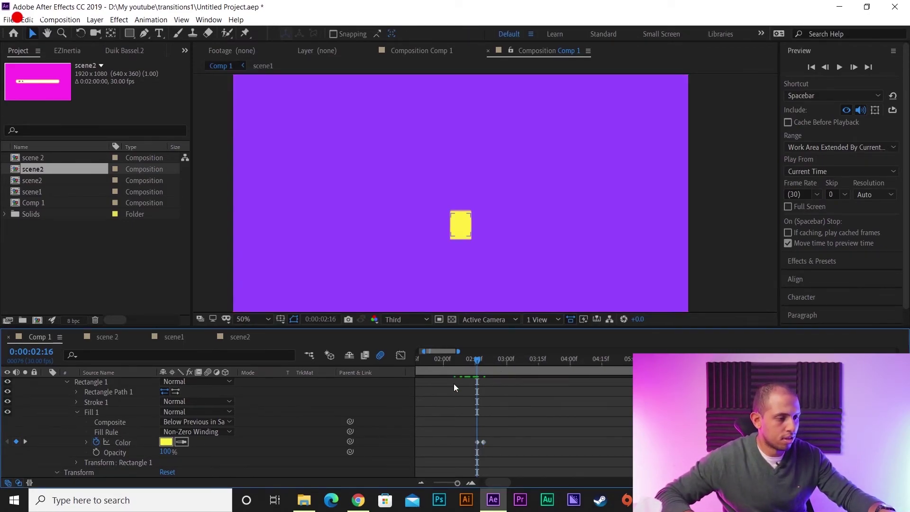
drag(502, 416, 470, 446)
click(455, 459)
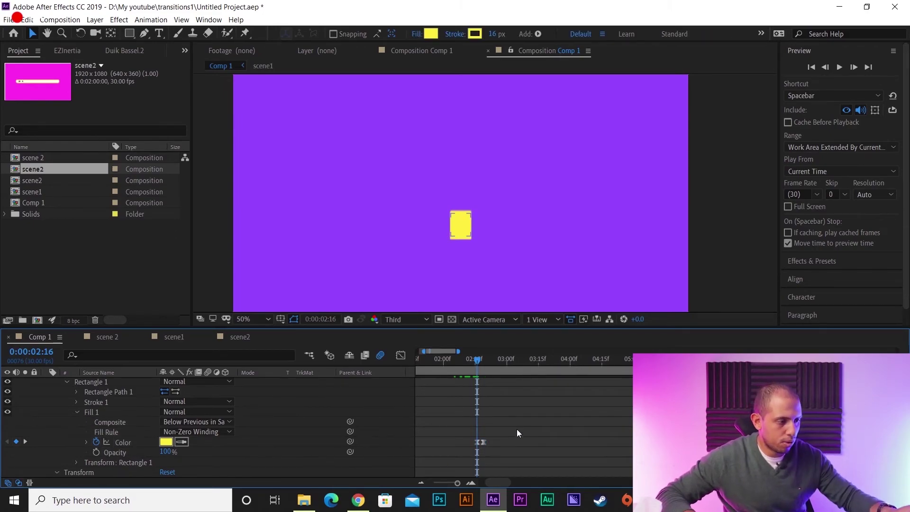
scroll(263, 408, up, 3)
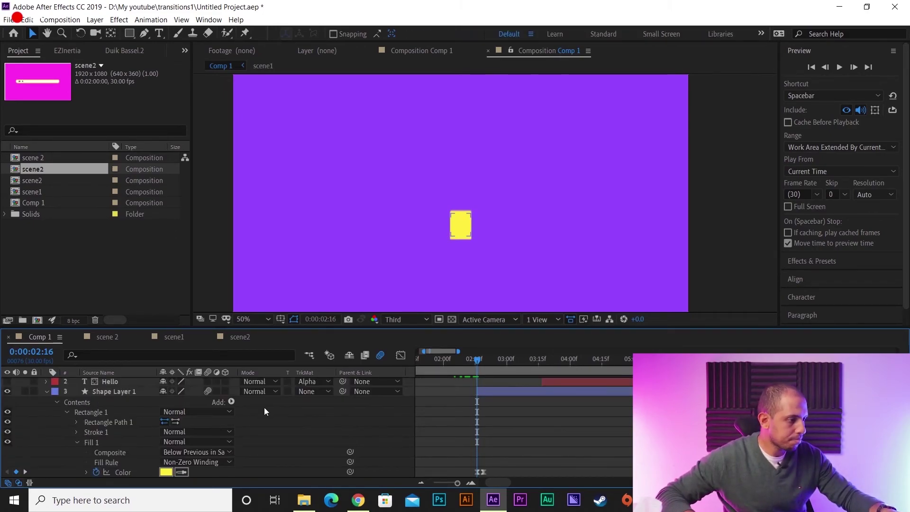
click(47, 392)
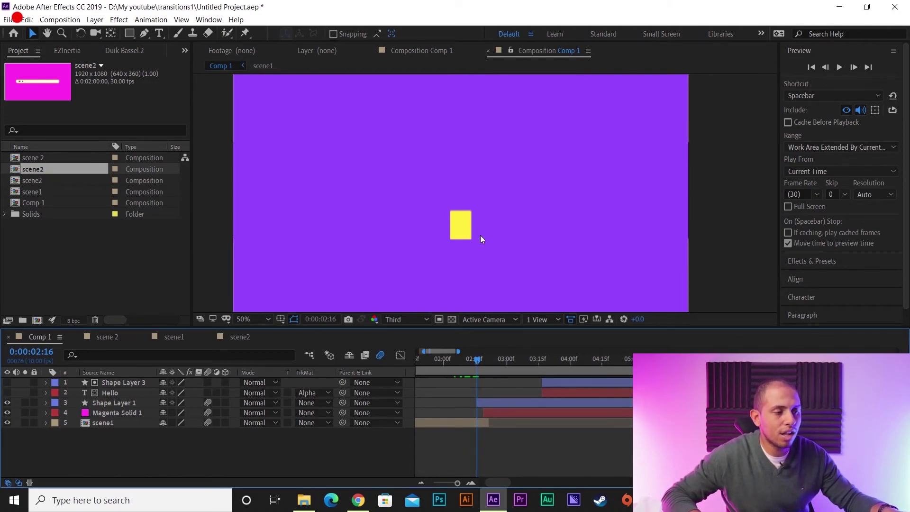
Step: Move the start of Magenta Solid 1 to 0:00:02:16 and check the changeover frames
click(502, 413)
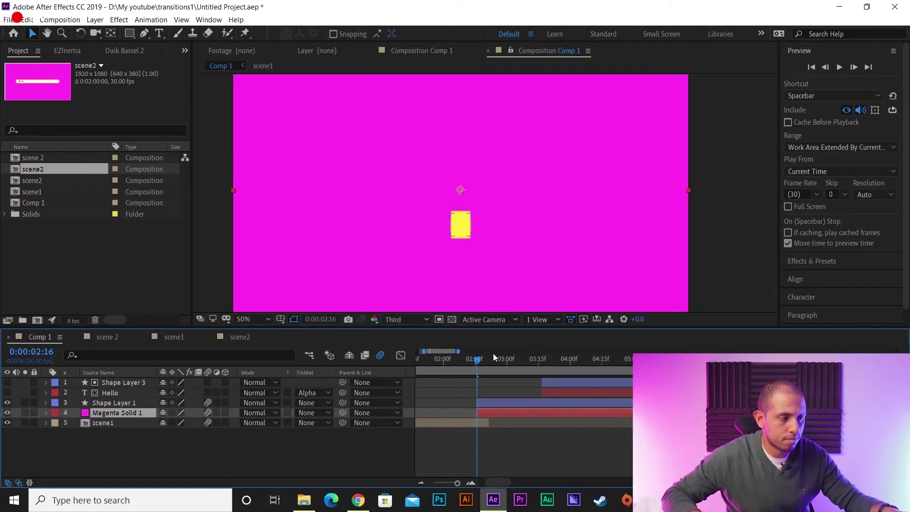
scroll(473, 383, up, 3)
mouse_move(494, 362)
mouse_down()
mouse_move(516, 362)
mouse_move(505, 366)
mouse_up()
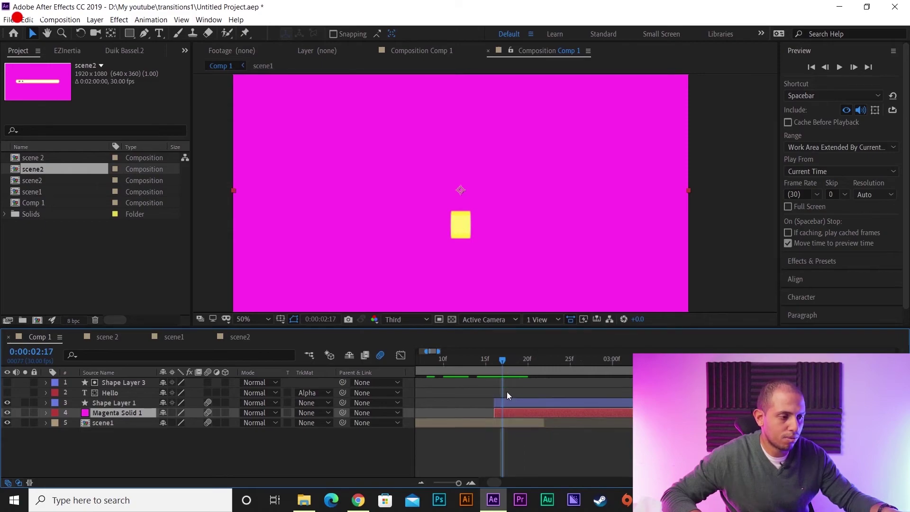
Step: Add starting Scale and Position keyframes to Shape Layer 1 at 0:00:02:16
click(126, 405)
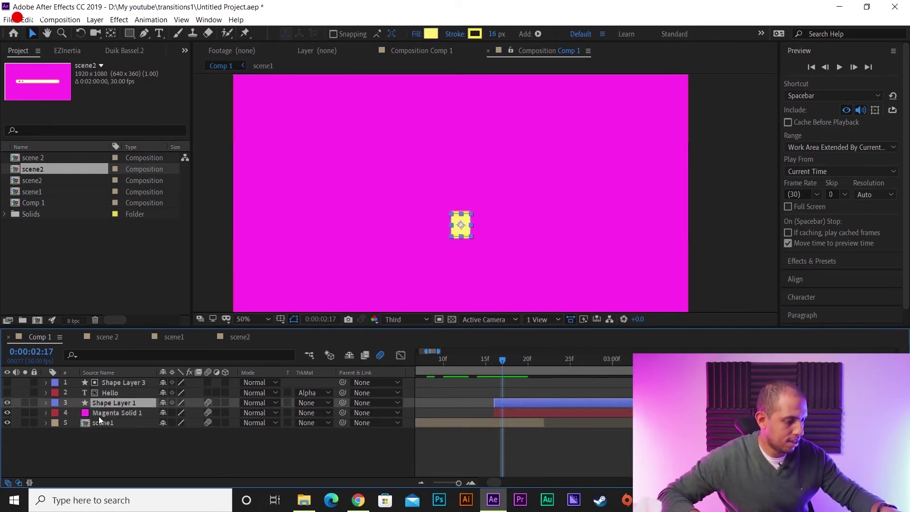
key(u)
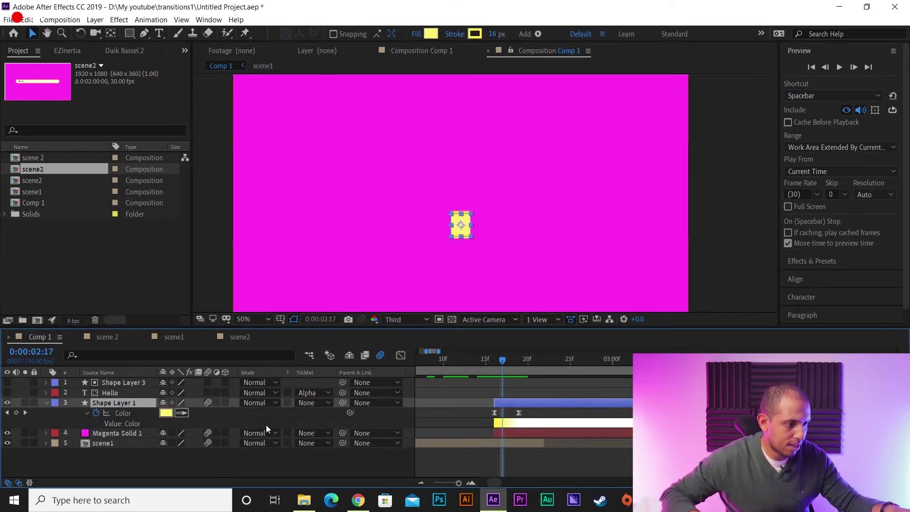
key(k)
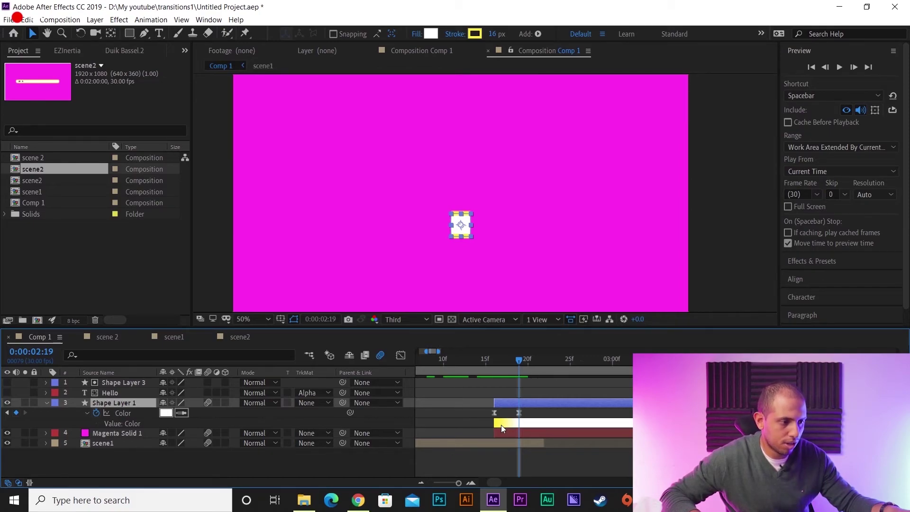
key(u)
key(u)
key(u)
key(s)
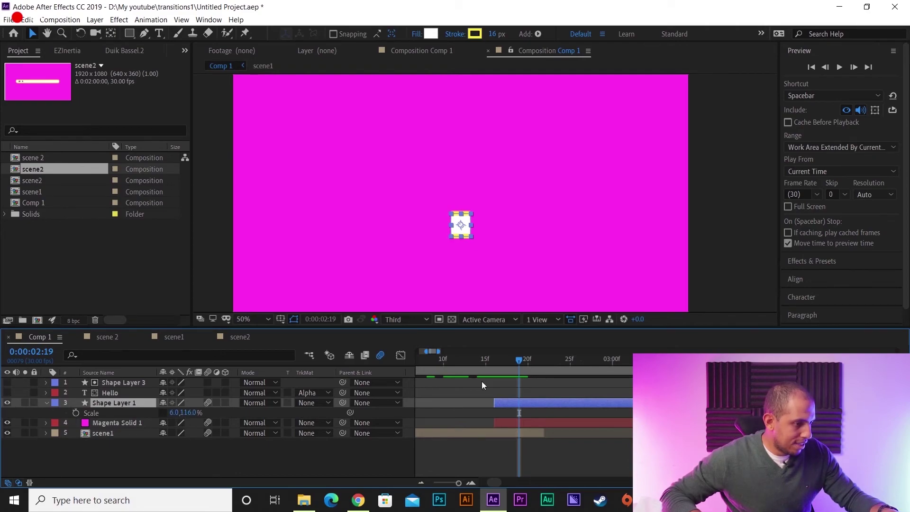
drag(510, 359, 494, 362)
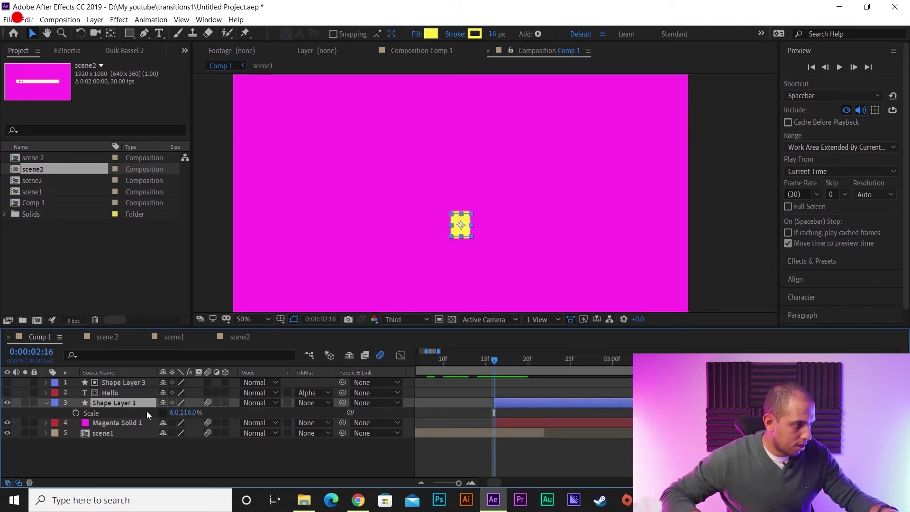
click(75, 412)
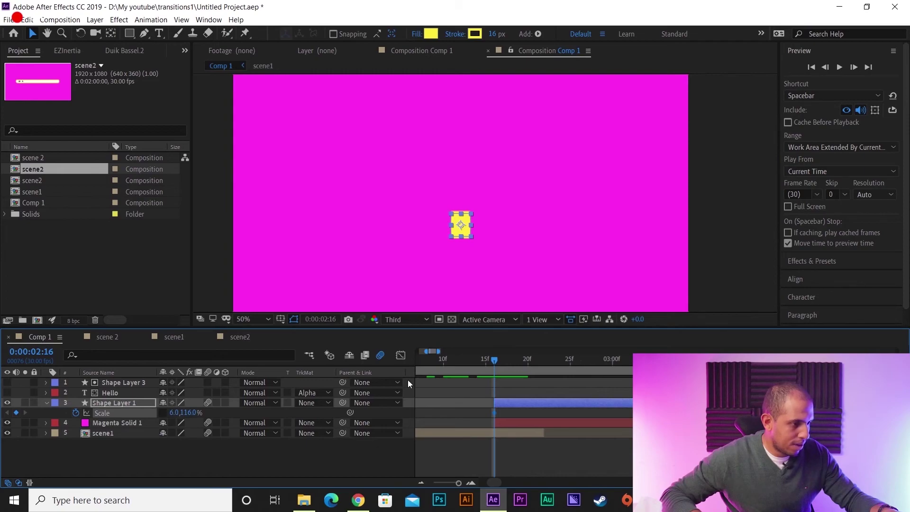
key(p)
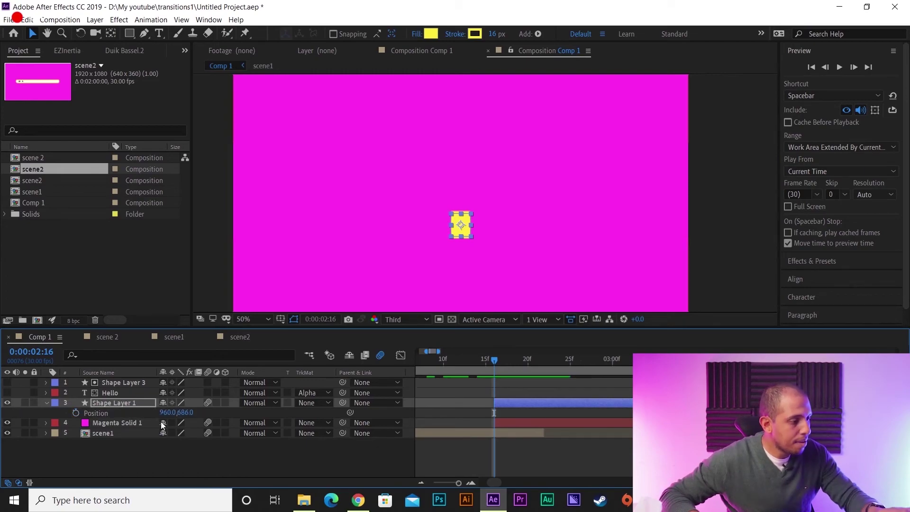
click(76, 412)
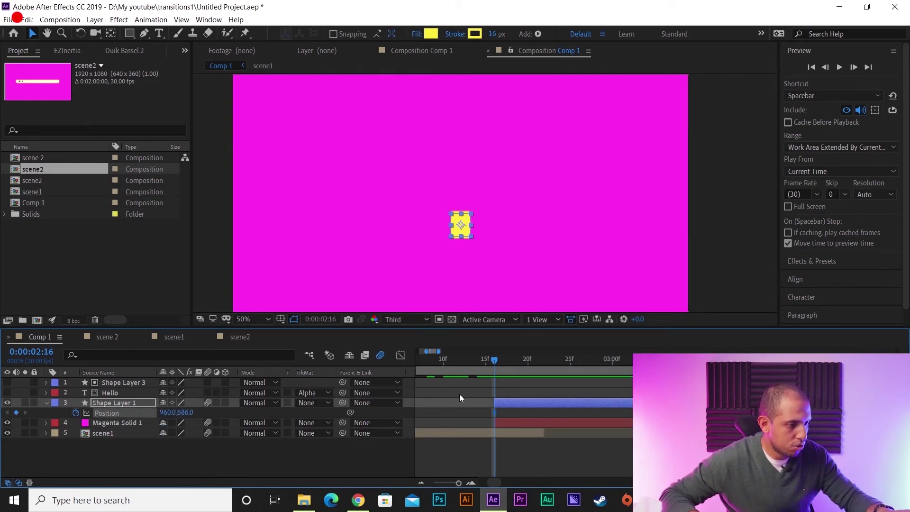
Step: Raise Shape Layer 1 to position 960.0,396.0 at 0:00:02:19 and lower it to 960.0,578.0 at 0:00:02:26
key(u)
key(k)
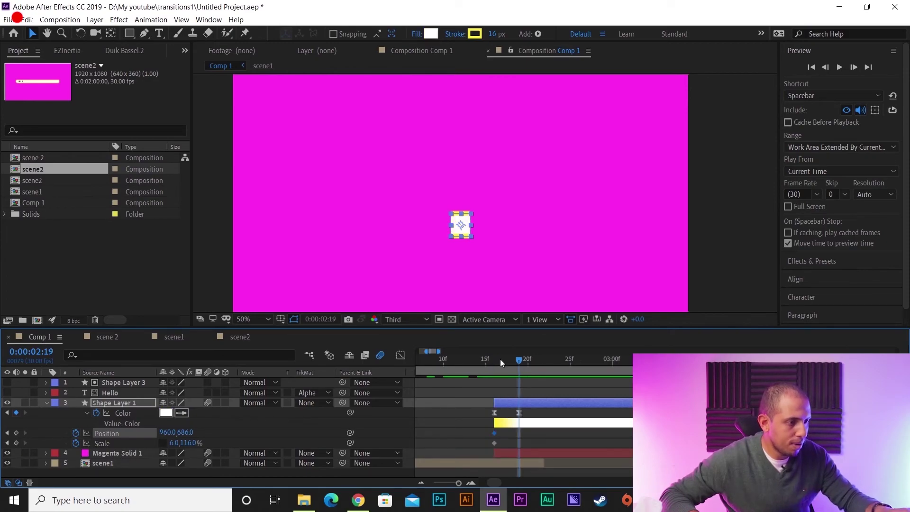
drag(461, 225, 460, 155)
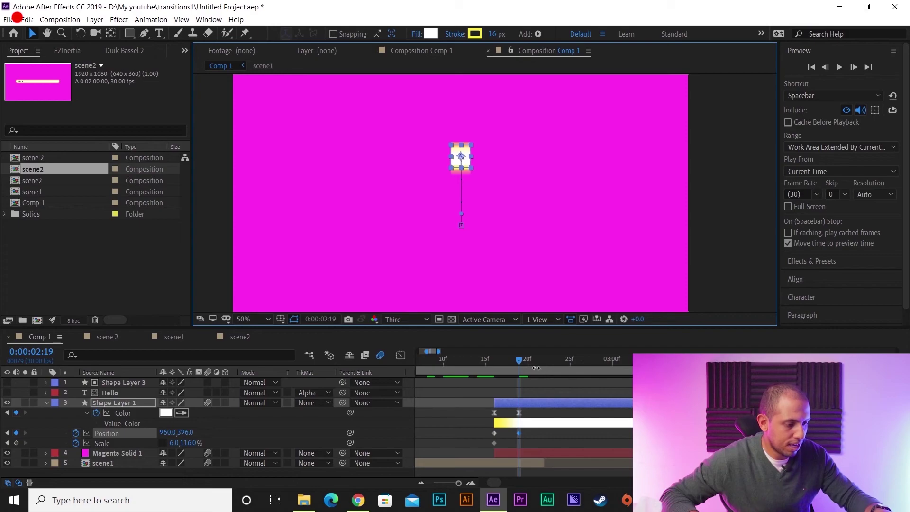
drag(529, 363, 577, 359)
drag(459, 158, 460, 215)
Step: Add a 6.0,116.0% Scale keyframe at 0:00:02:19 and set the horizontal scale to 100% at 0:00:02:26
drag(575, 361, 519, 361)
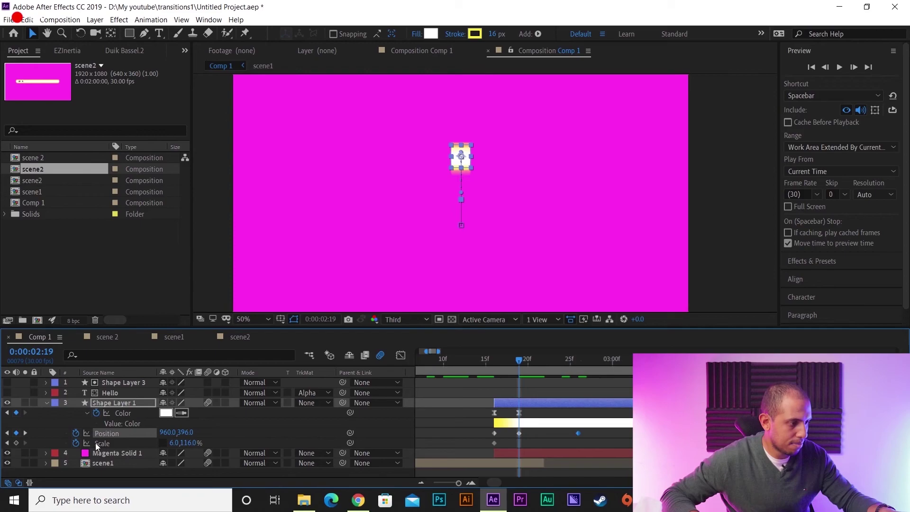
drag(176, 444, 187, 442)
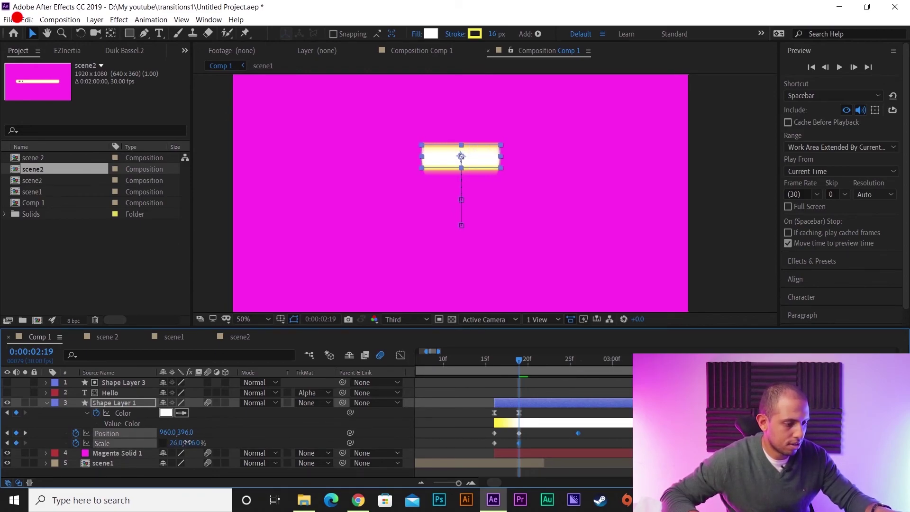
key(ctrl+z)
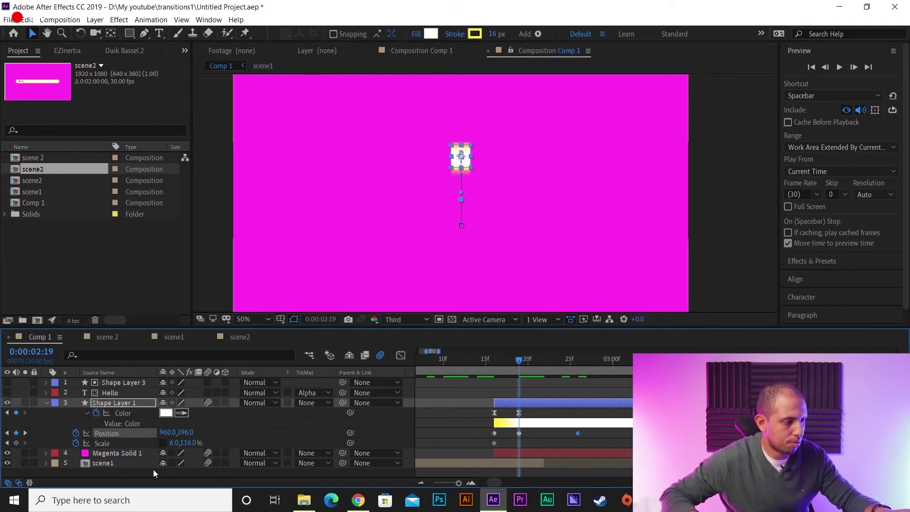
click(16, 442)
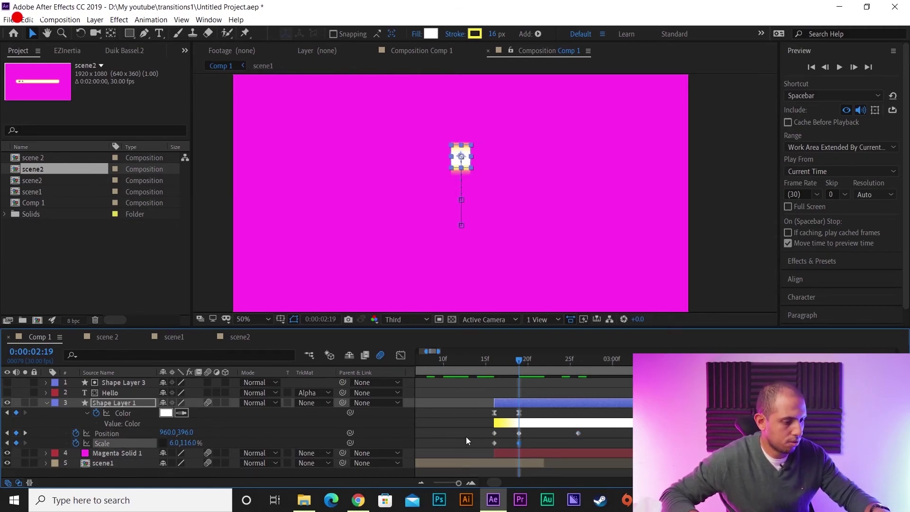
key(k)
click(175, 443)
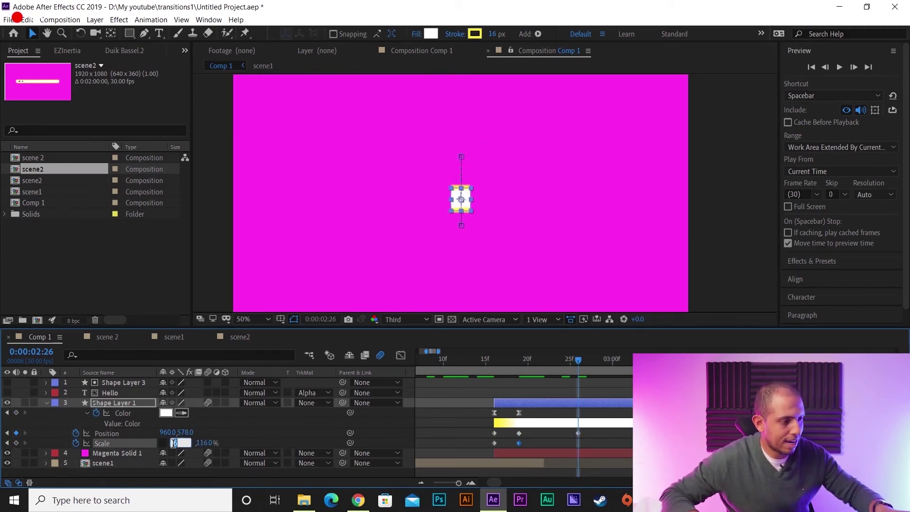
text(100)
key(Return)
Step: Preview the block's jump and expansion into the search bar from about 0:00:02:11
drag(577, 370, 451, 368)
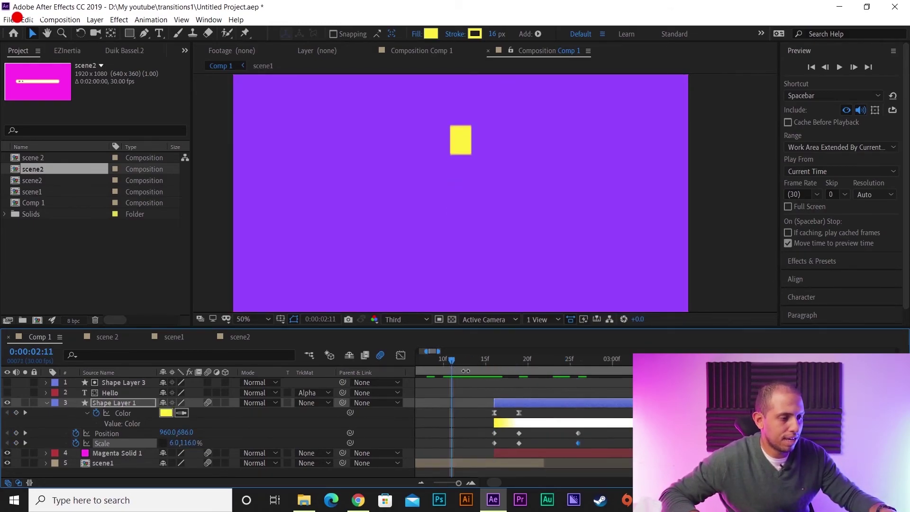
click(536, 392)
key(space)
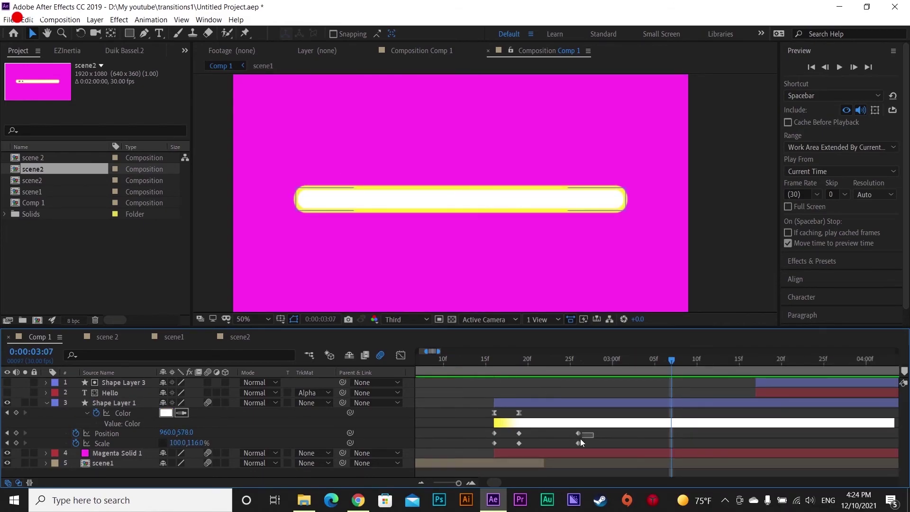
Step: Apply Easy Ease to all of Shape Layer 1's Position and Scale keyframes
drag(593, 432, 488, 442)
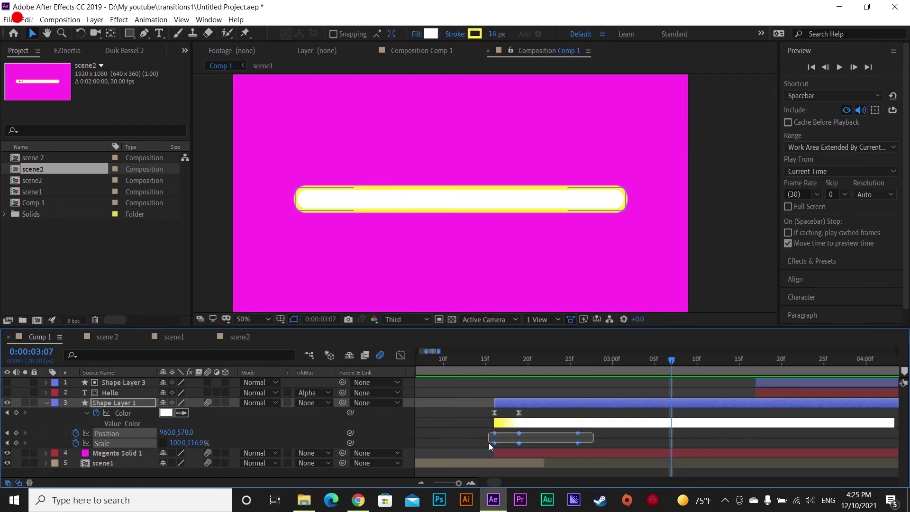
drag(488, 443, 488, 442)
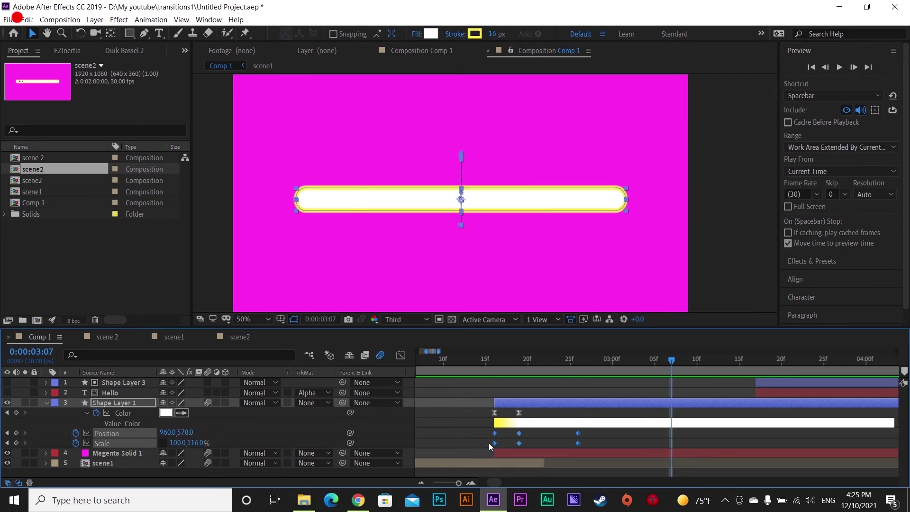
key(F9)
click(591, 434)
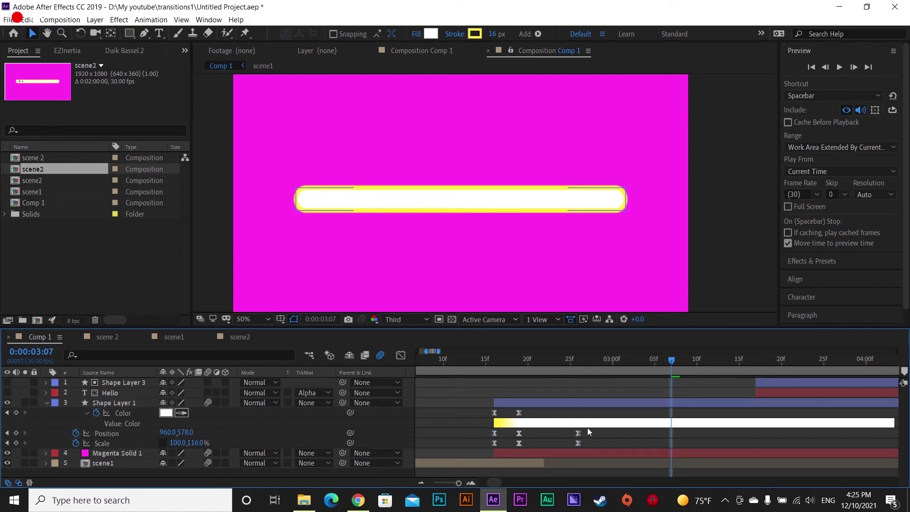
Step: Reshape Shape Layer 1's Position speed graph between 0:00:02:16 and 0:00:02:19 into an early sharp peak with a long slowdown
mouse_move(569, 368)
mouse_down()
mouse_move(511, 375)
mouse_move(527, 362)
mouse_move(559, 360)
mouse_up()
click(103, 434)
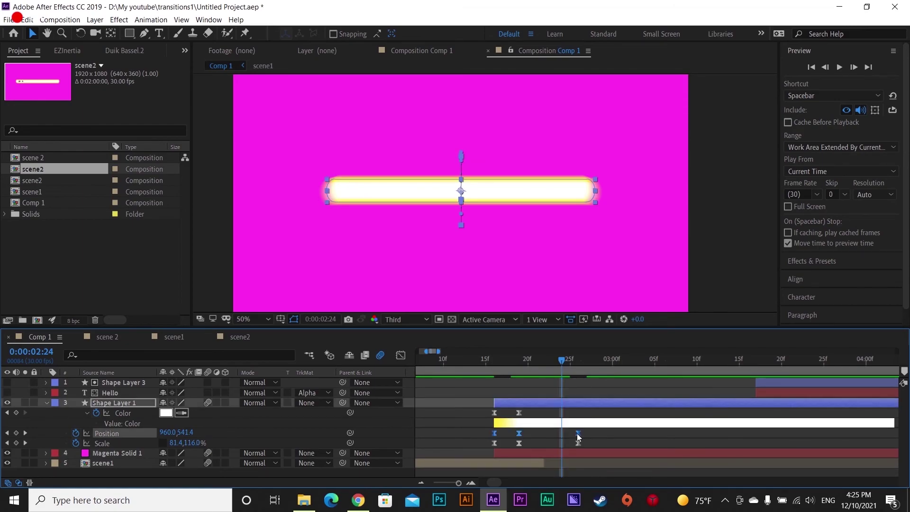
click(400, 355)
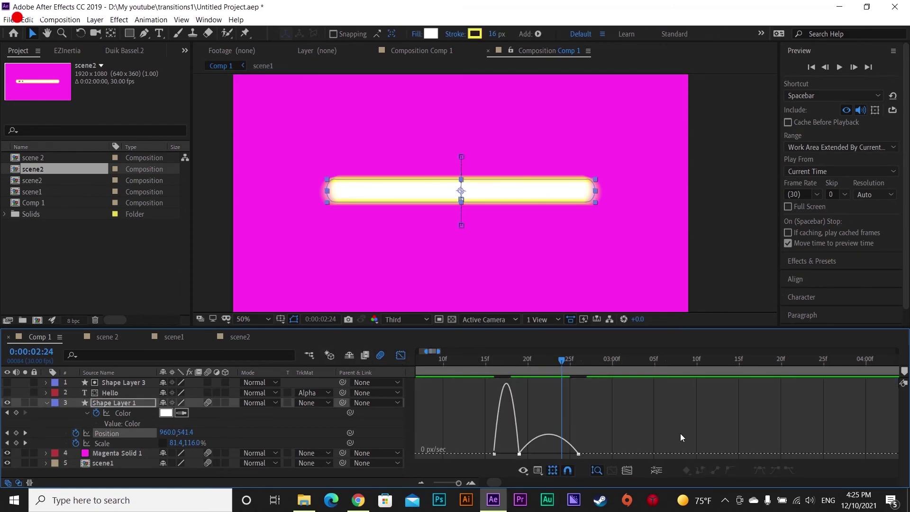
drag(488, 361, 536, 359)
drag(493, 462, 508, 452)
click(505, 362)
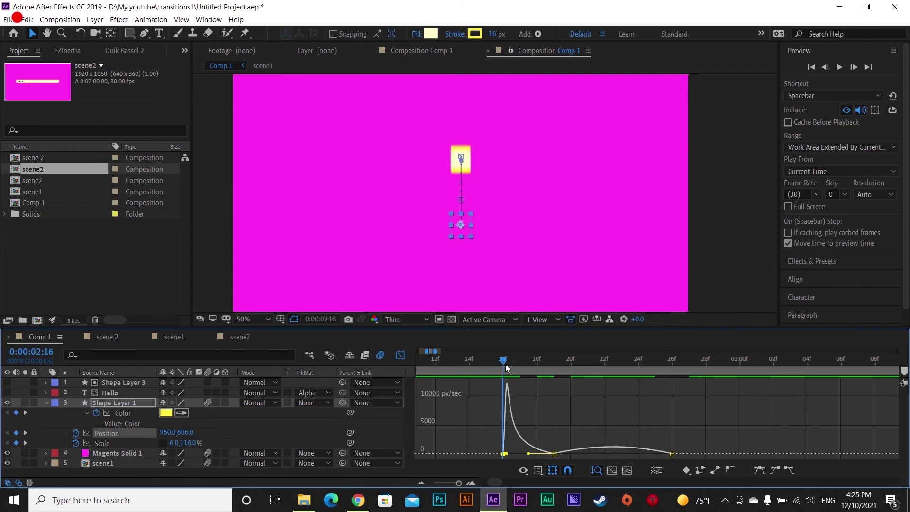
drag(512, 360, 545, 359)
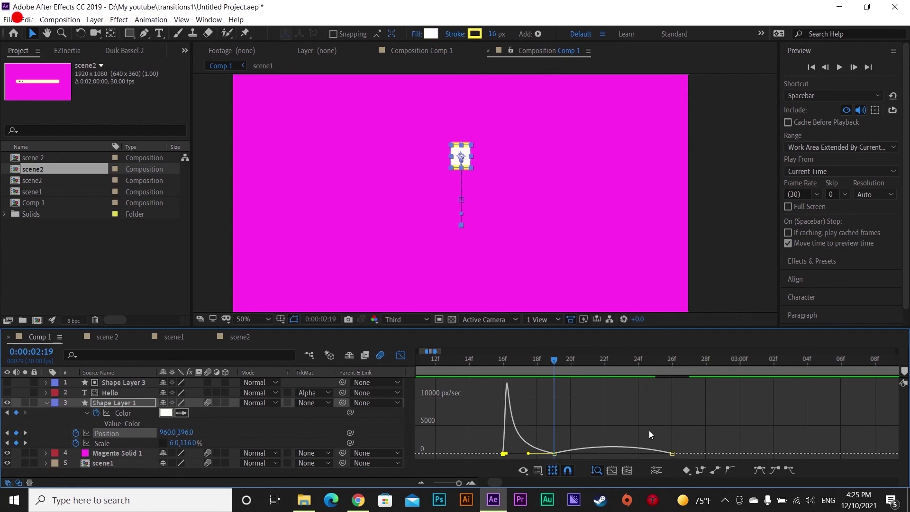
Step: Reshape the Position speed curve between 0:00:02:19 and 0:00:02:26 so the drop peaks early and eases out slowly
drag(713, 429, 583, 453)
click(630, 417)
key(minus)
drag(656, 359, 682, 360)
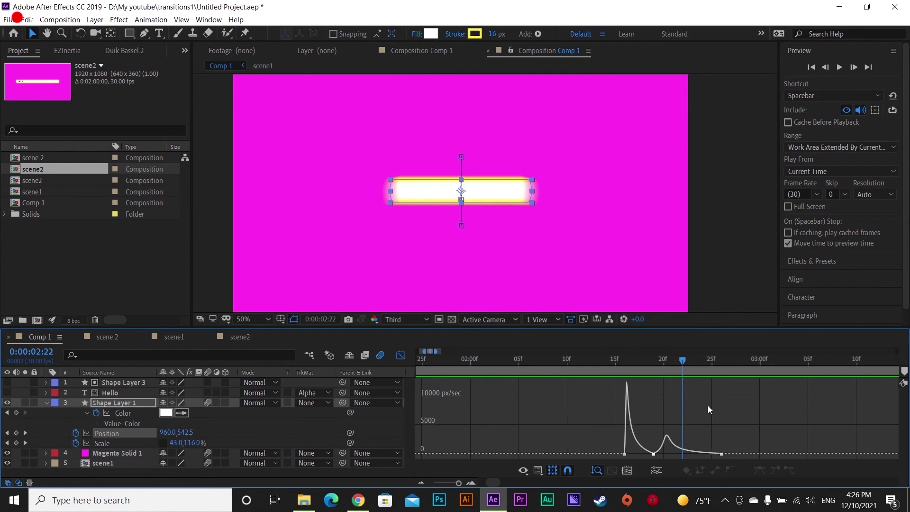
Step: Return from the speed graph to the layer timeline and preview Comp 1 from 0:00:00:00 through the search bar expansion
key(minus)
key(minus)
key(minus)
key(Home)
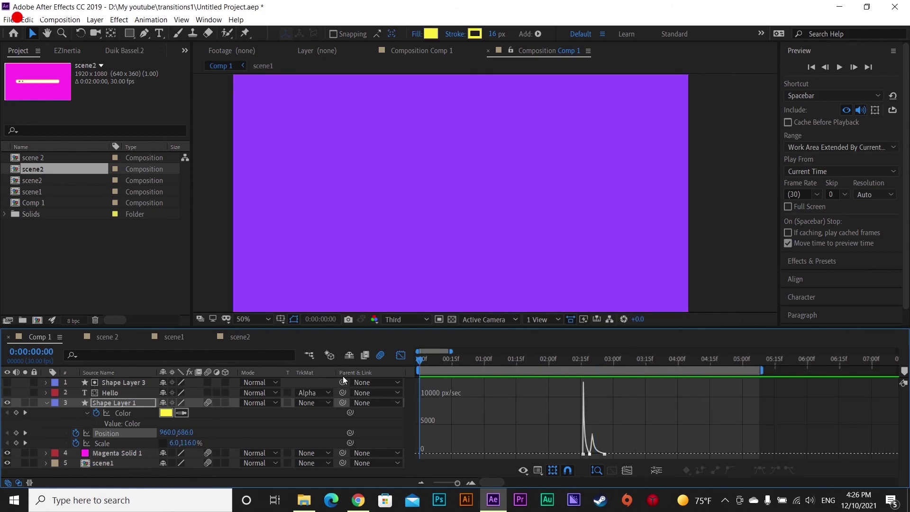
click(380, 355)
key(minus)
key(space)
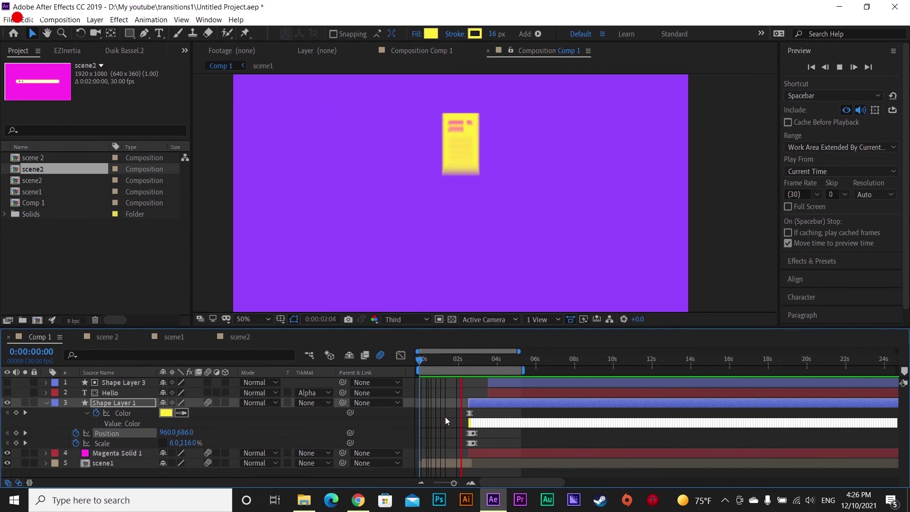
key(space)
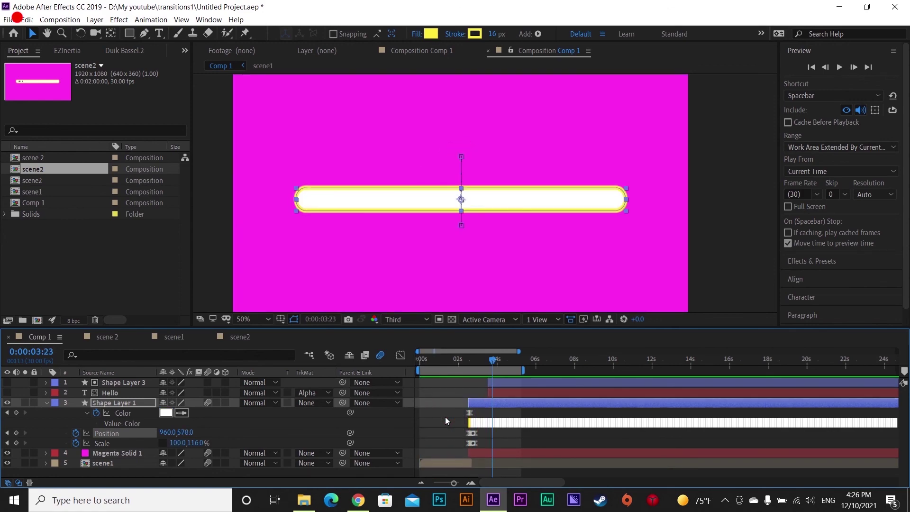